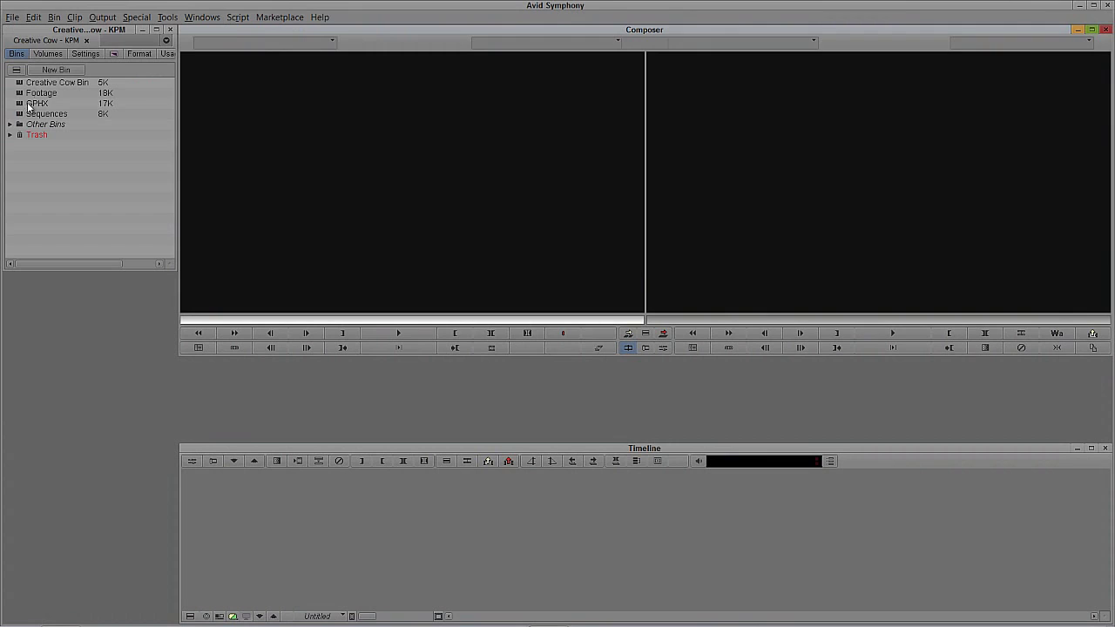
Open the GPHX bin and delete the Viewfinder REC title together with its associated media files
left_click(19, 106)
double_click(19, 106)
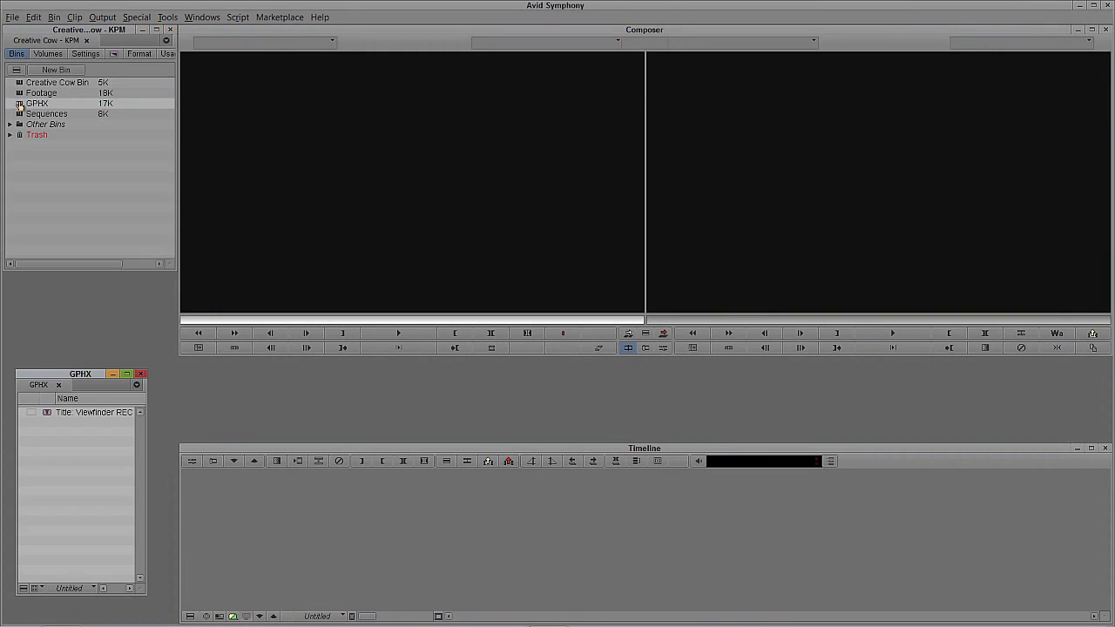
left_click(45, 416)
key("Delete")
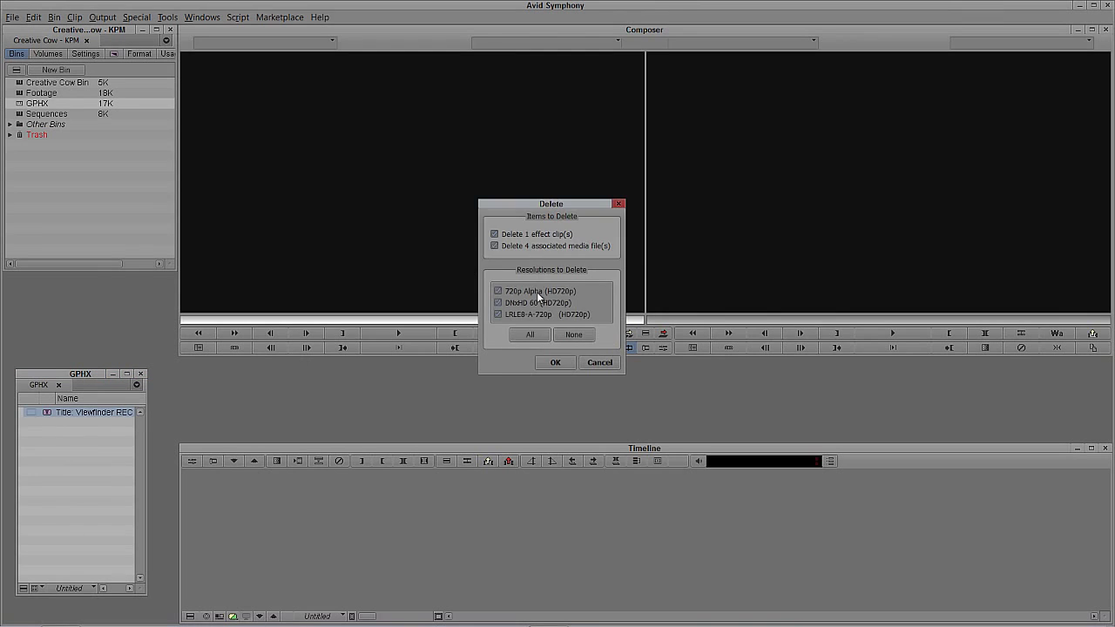
left_click(556, 364)
left_click(527, 333)
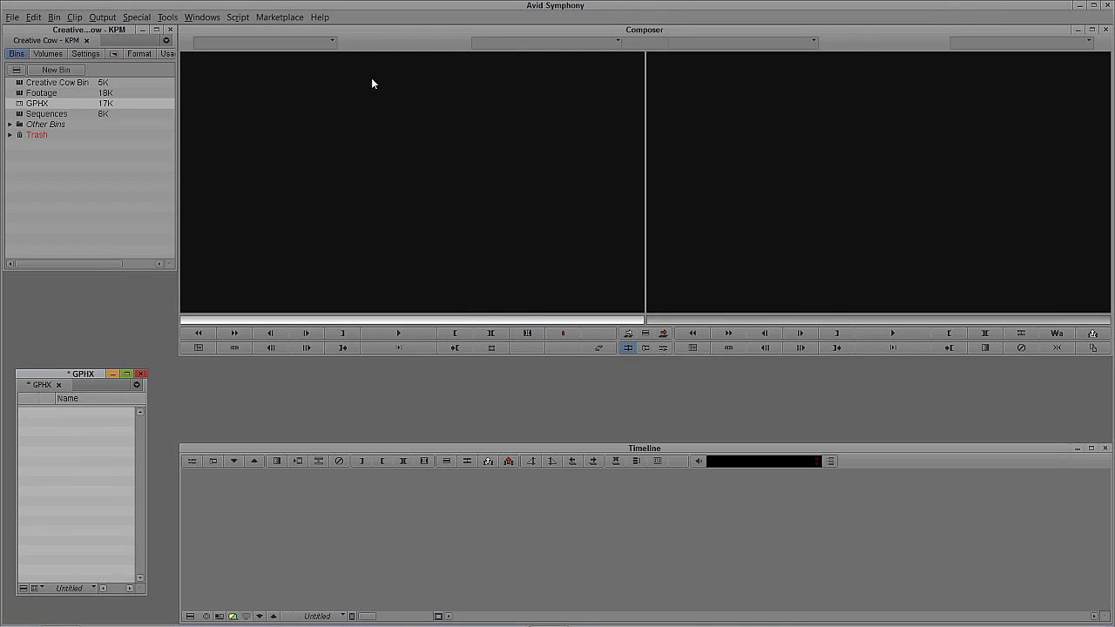
Create a new title with the Title Tool
left_click(74, 18)
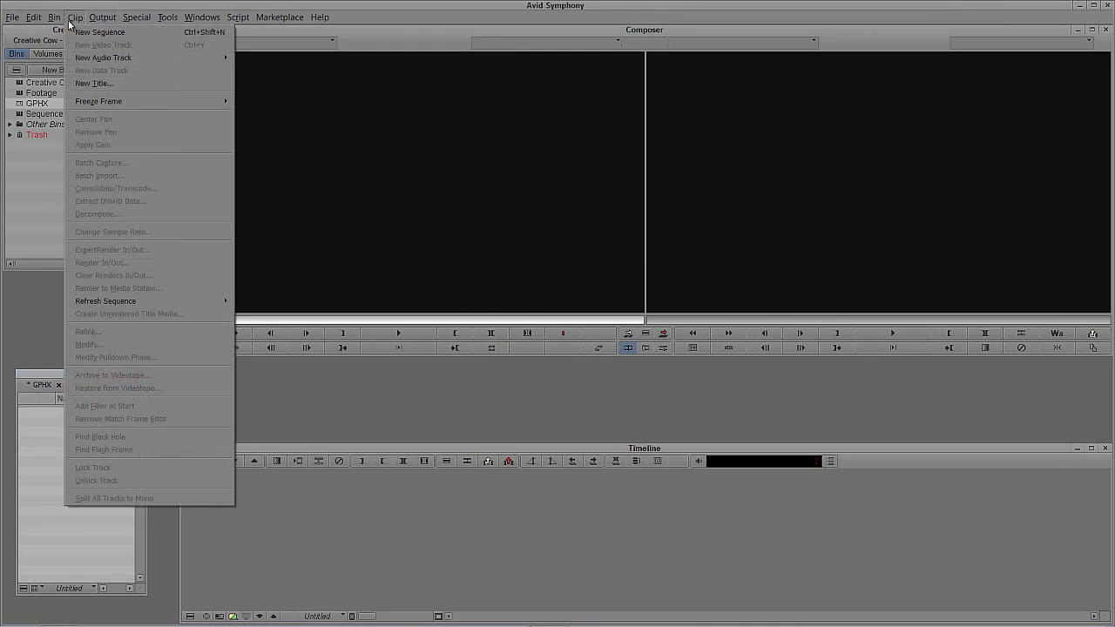
left_click(72, 80)
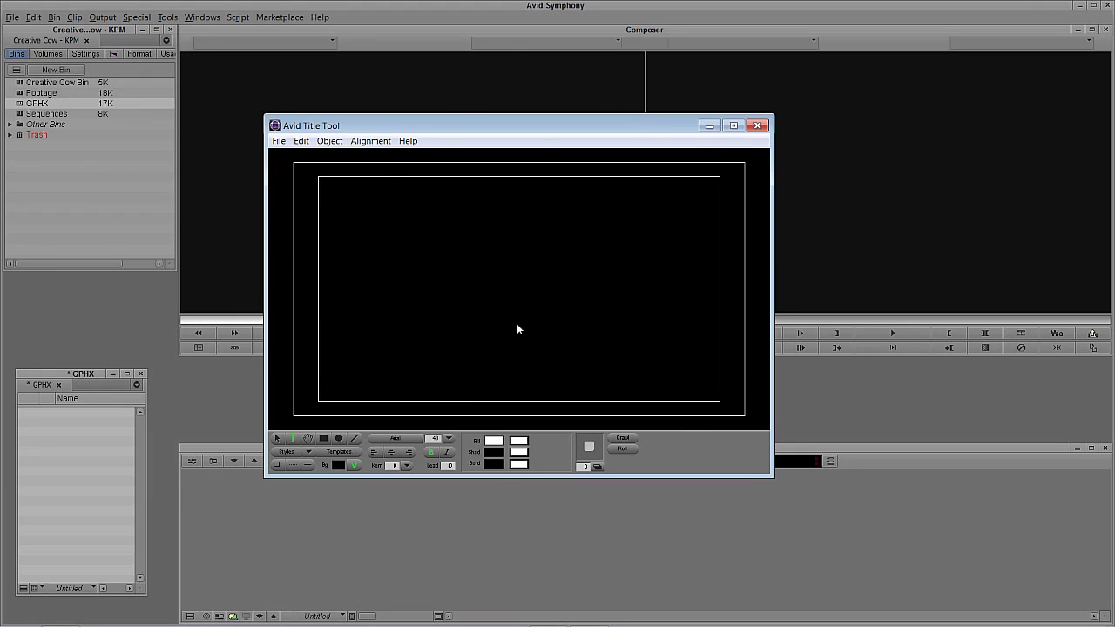
Check the Marquee Title setting for which tool creates new titles, then return to the title window without changing anything
left_click(83, 54)
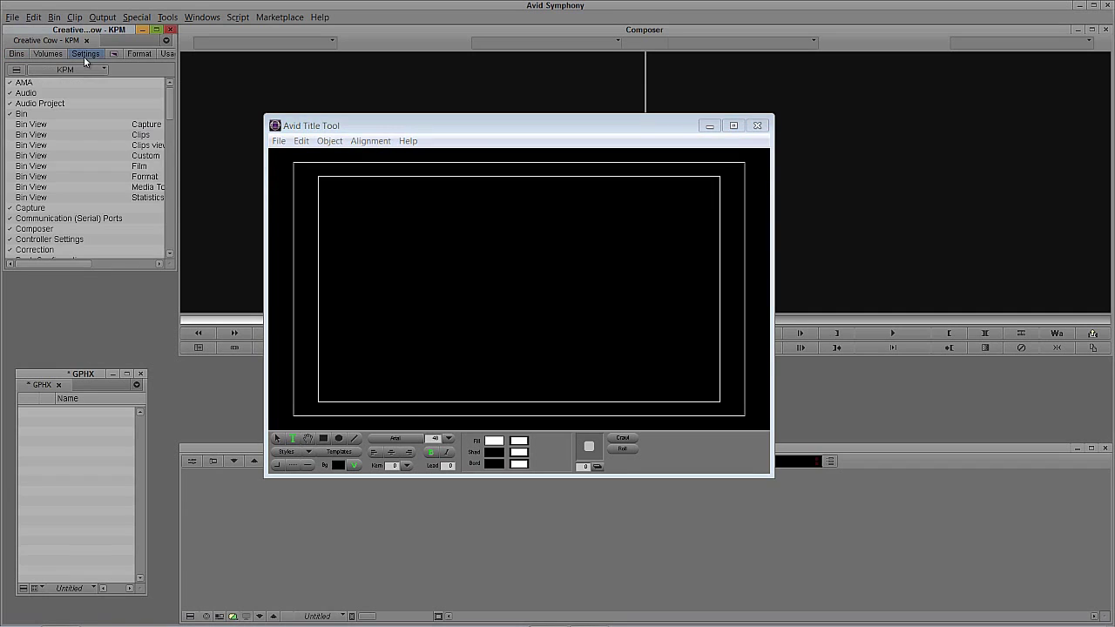
left_click_drag(171, 98, 170, 183)
left_click(45, 179)
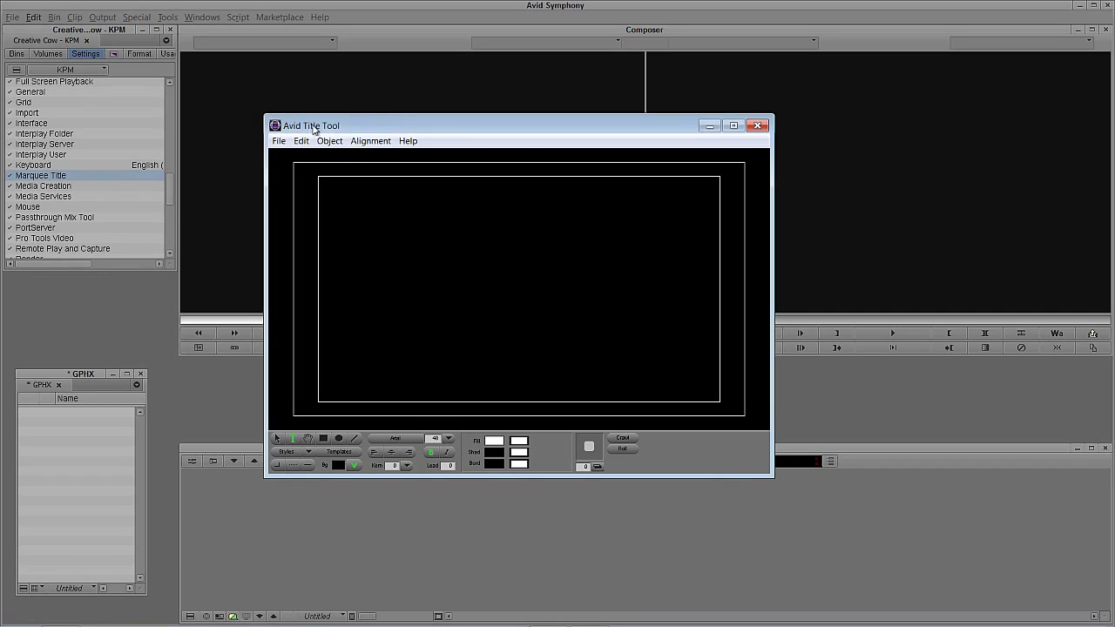
left_click_drag(312, 126, 745, 129)
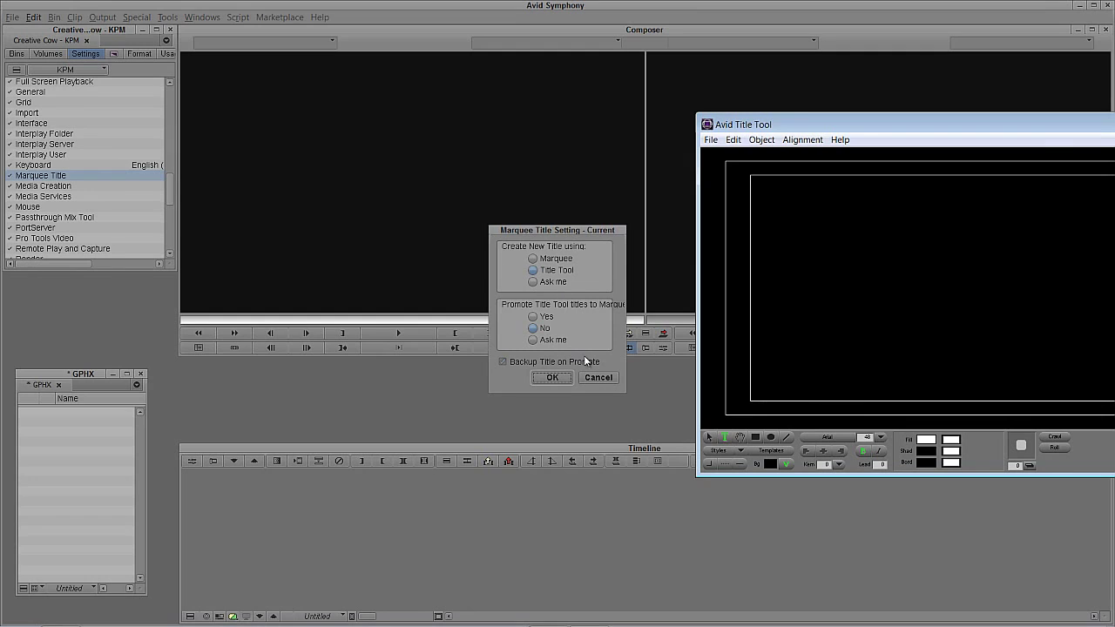
left_click(596, 377)
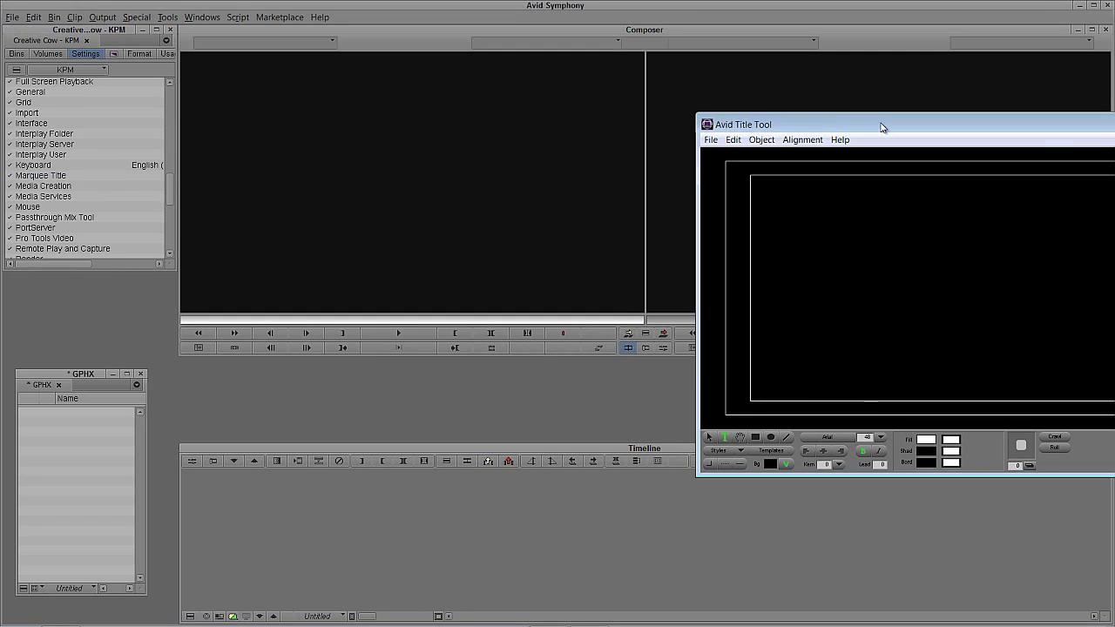
left_click_drag(881, 127, 469, 103)
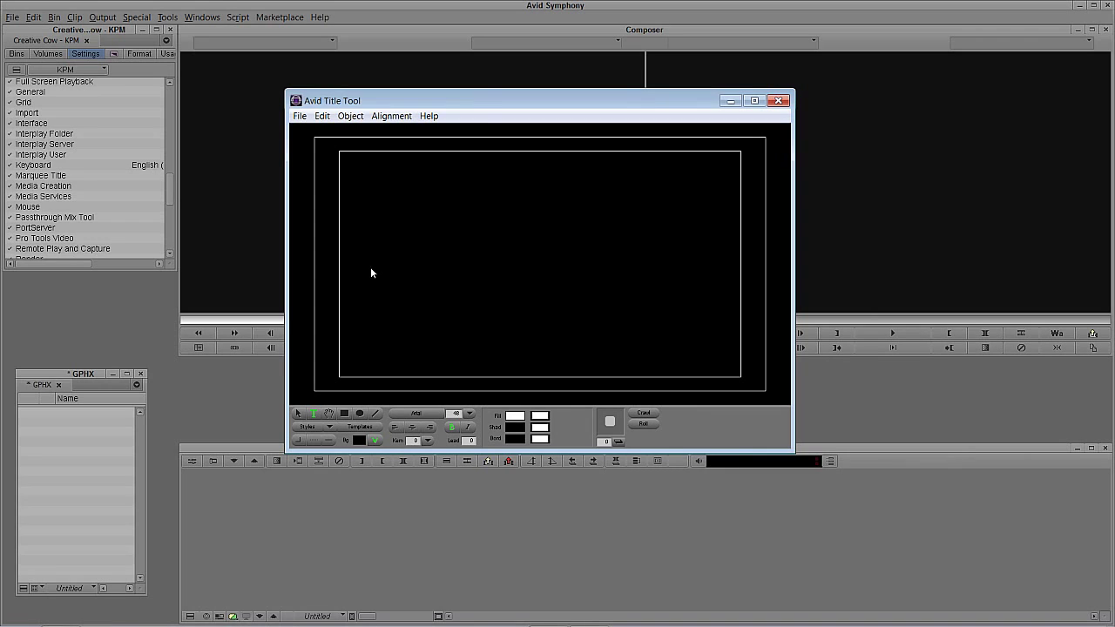
Enter the text 44:26 in the title and set its font to Digital dream
type("4426")
left_click(402, 271)
type(":")
left_click(298, 415)
left_click(416, 414)
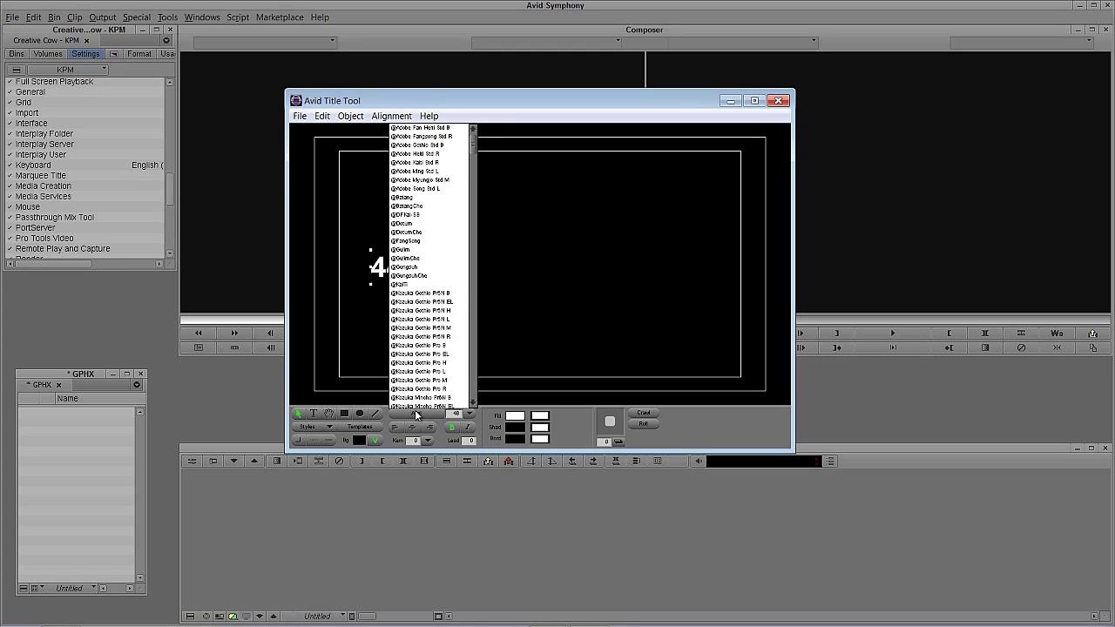
key("i")
key("d")
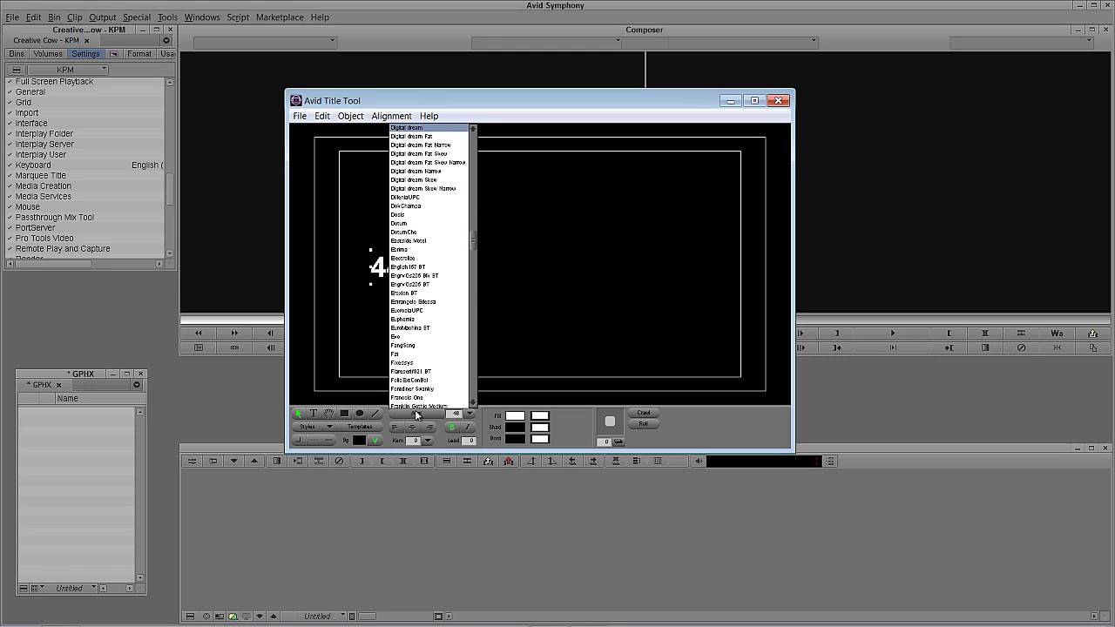
key("Return")
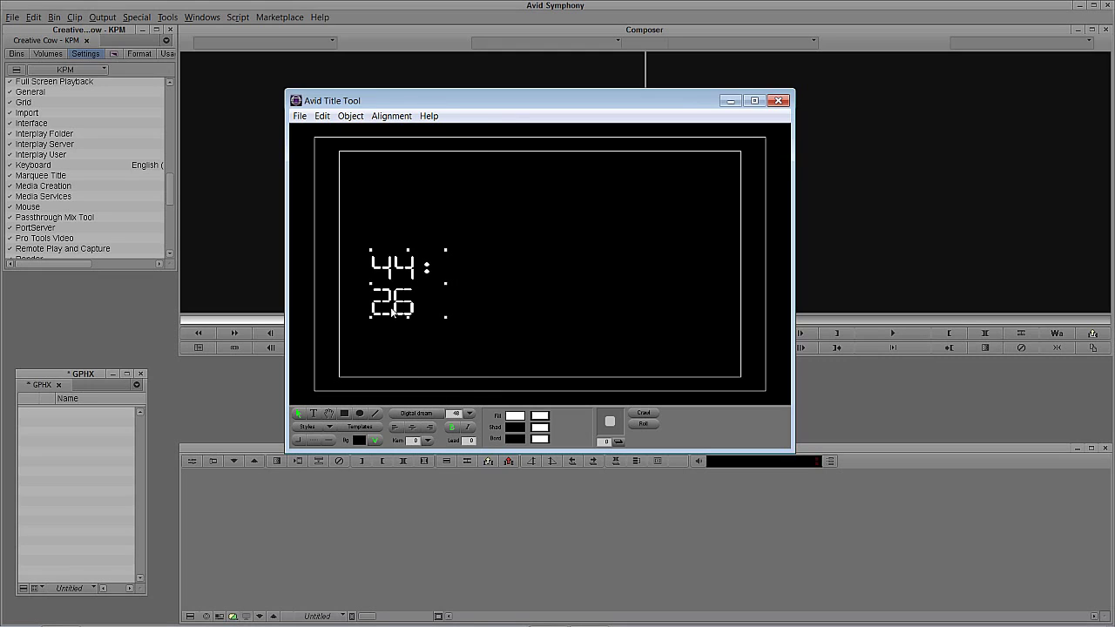
Widen the 44:26 text box across the full title-safe area and centre its text
left_click_drag(390, 298, 743, 263)
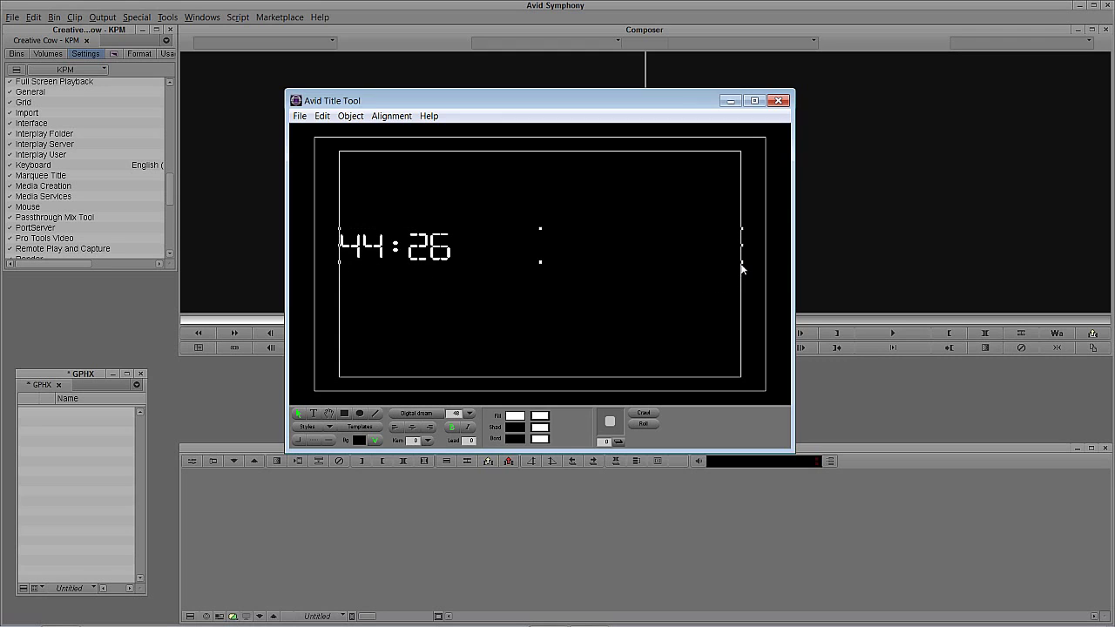
left_click(412, 427)
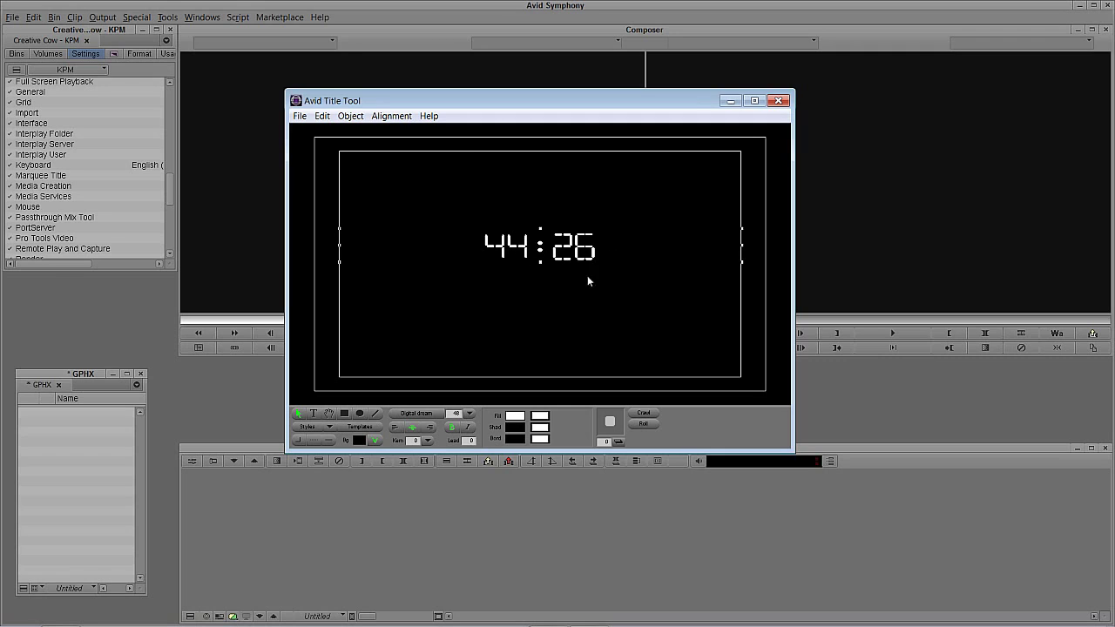
Set the 44:26 text size to 96 and stretch its box to both title-safe edges again
left_click(454, 413)
type("96")
key("Return")
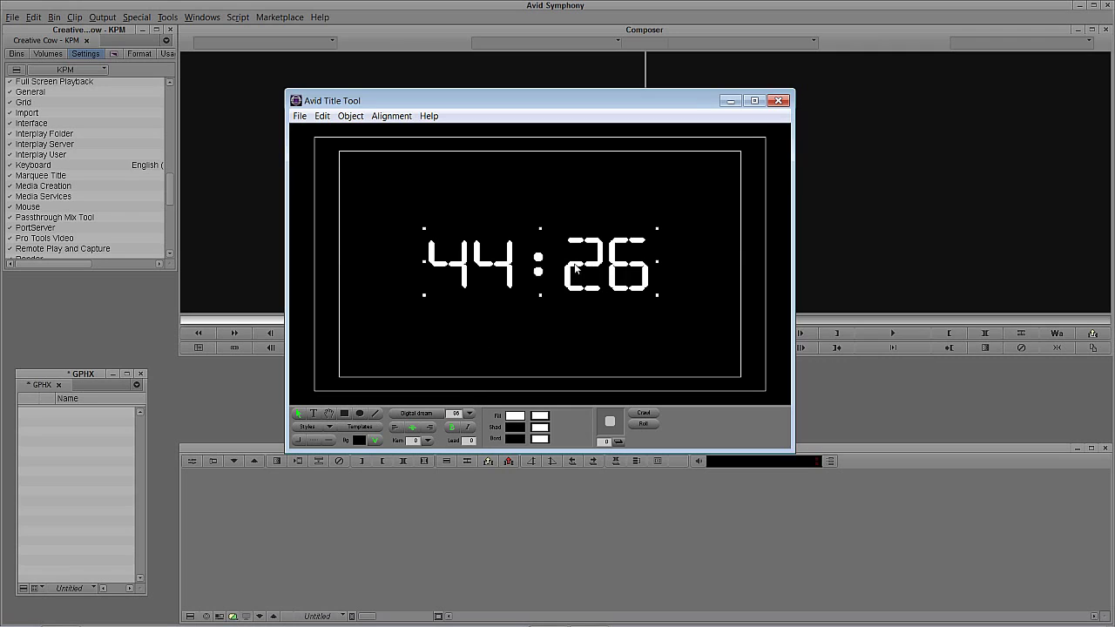
left_click_drag(428, 266, 341, 273)
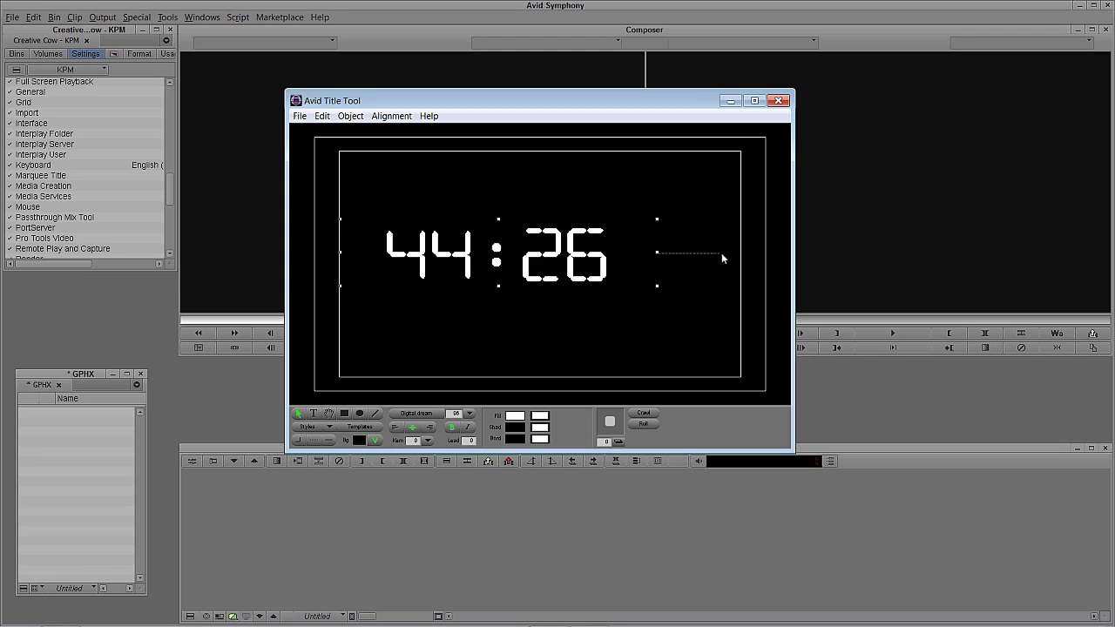
left_click_drag(657, 255, 744, 259)
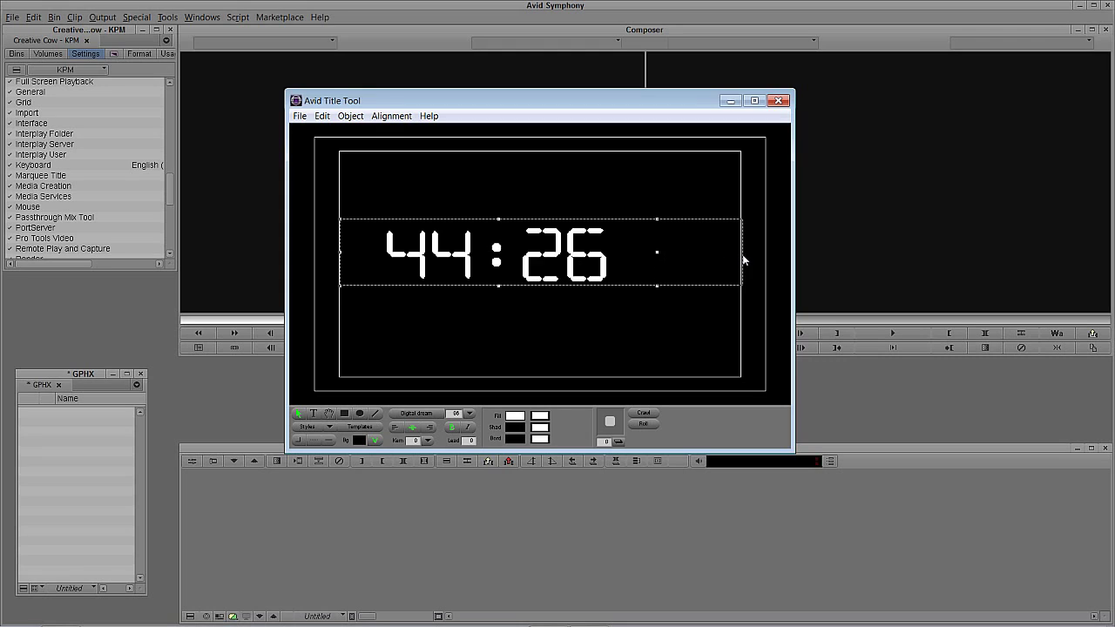
Kern the characters on both sides of the colon in 44:26 so they sit closer and evenly spaced
left_click(313, 415)
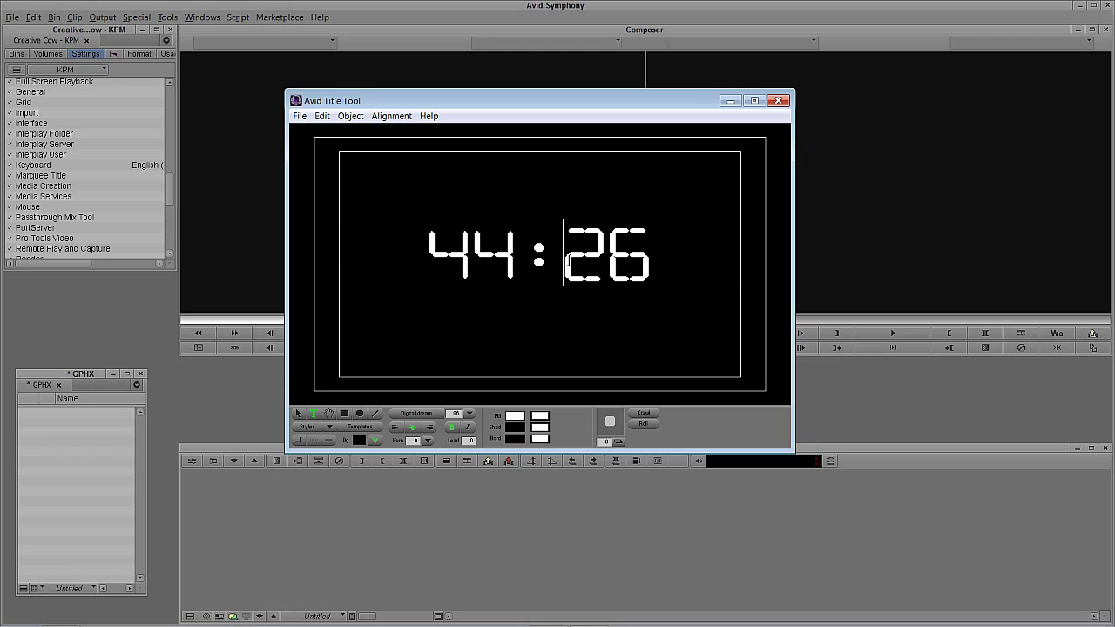
key("alt+Left")
key("alt+Left")
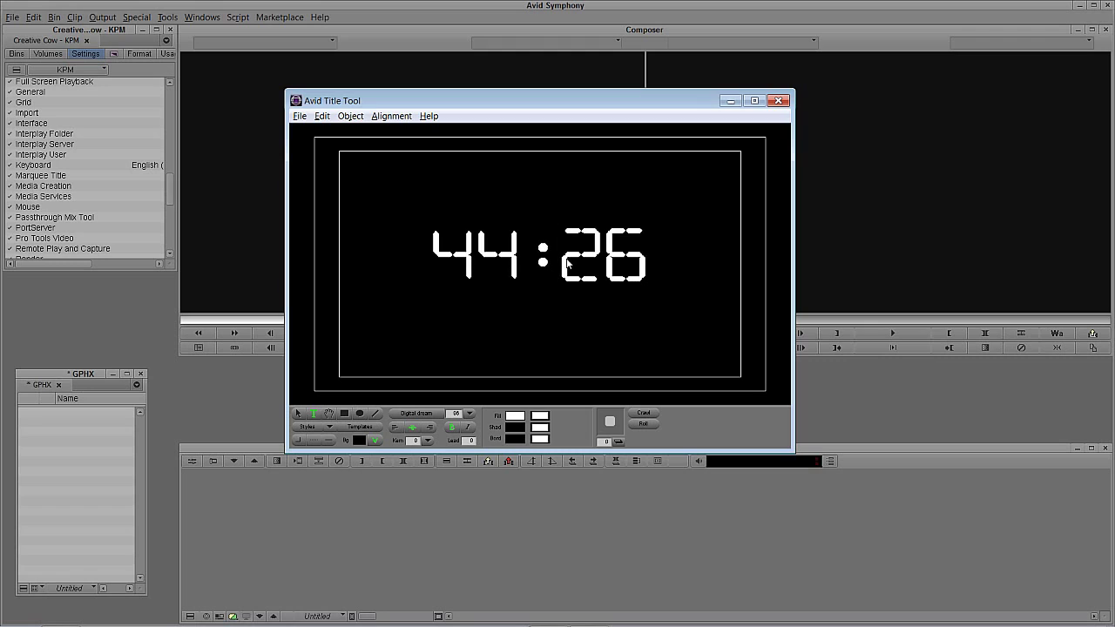
key("alt+Left")
key("alt+Left")
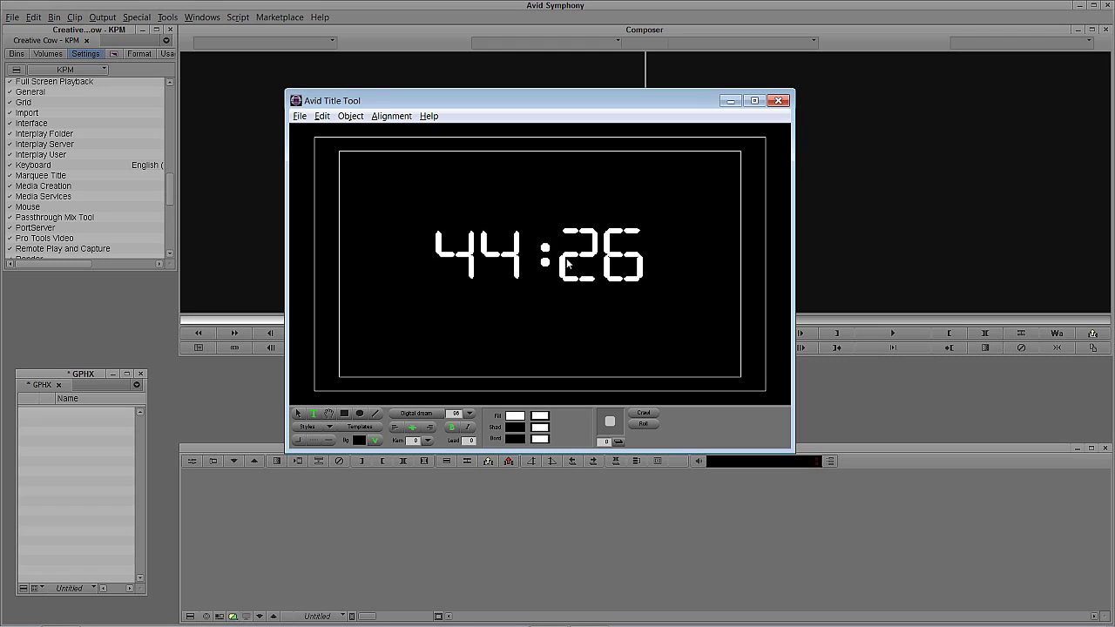
key("Left")
key("alt+Right")
key("alt+Right")
key("alt+Left")
key("alt+Left")
key("alt+Left")
key("alt+Left")
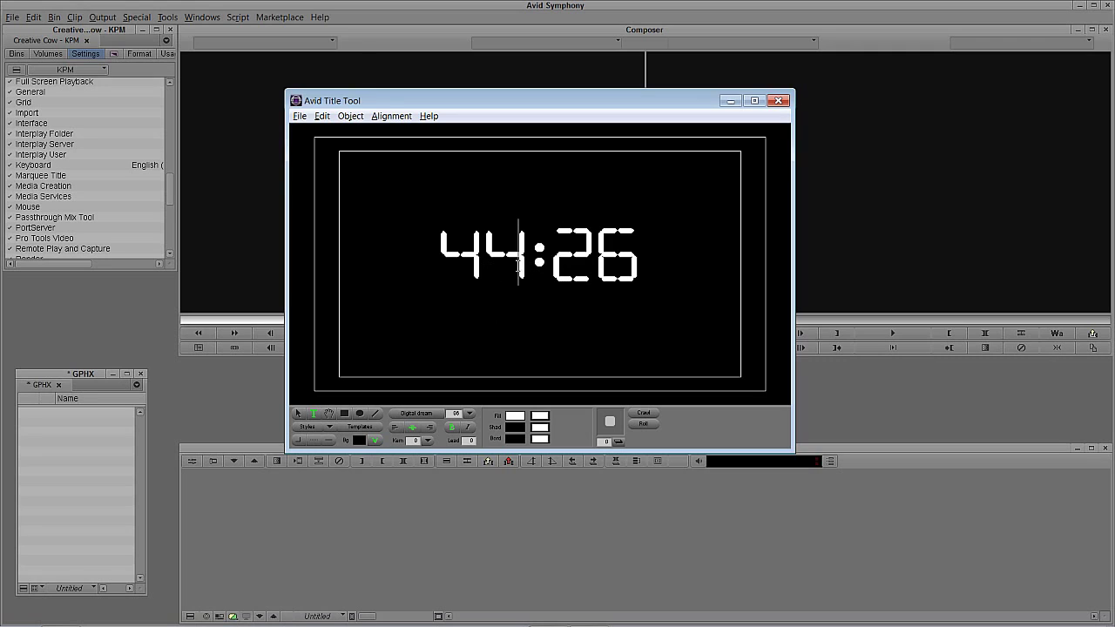
left_click(345, 414)
left_click_drag(550, 312, 561, 322)
left_click(511, 379)
left_click(556, 318)
key("Delete")
Duplicate the 44:26 text so that one copy sits directly above the other
left_click(539, 261)
left_click_drag(541, 218, 550, 202)
double_click(554, 188)
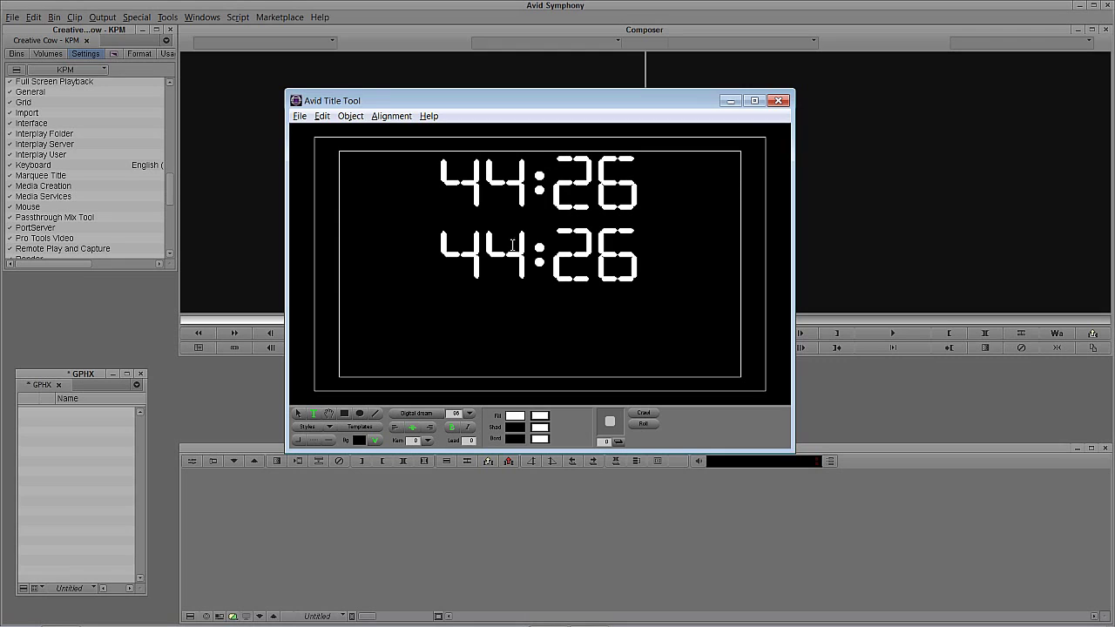
Left-align the lower 44:26 text and move its box back beneath the upper copy
left_click(299, 415)
left_click(397, 428)
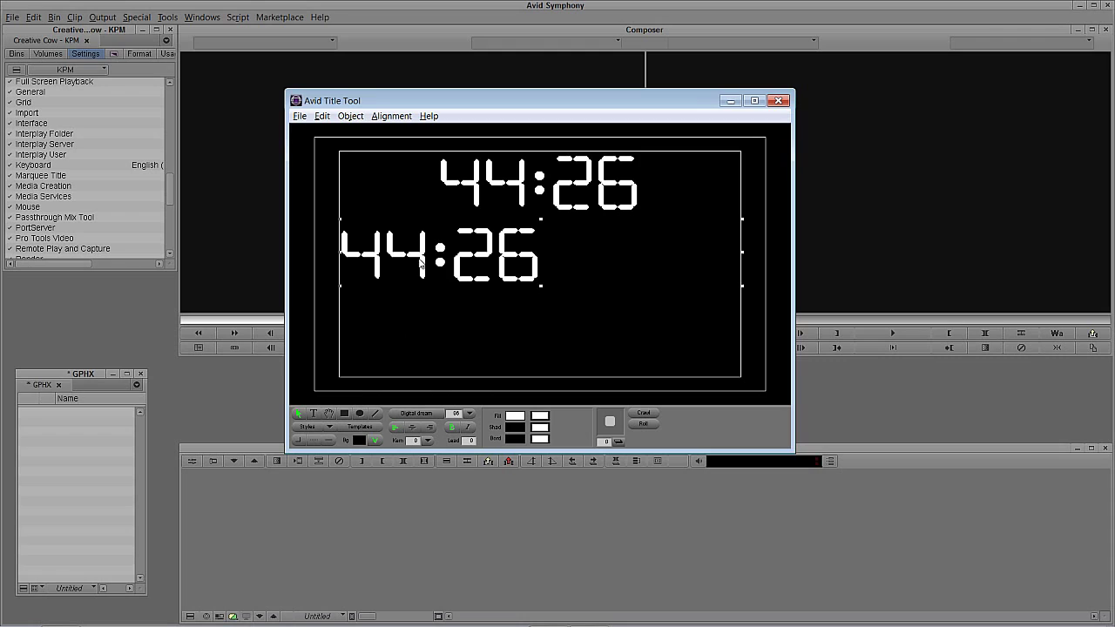
left_click_drag(421, 261, 523, 261)
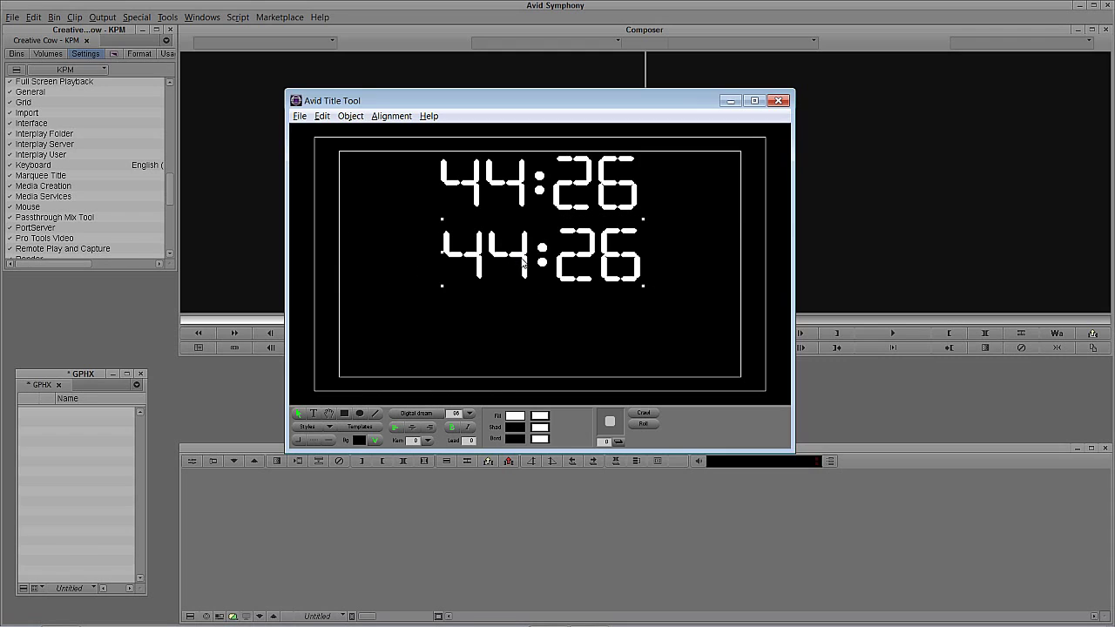
Remove the final 6 from the upper text so it reads 44:2
double_click(523, 199)
left_click_drag(556, 193, 638, 195)
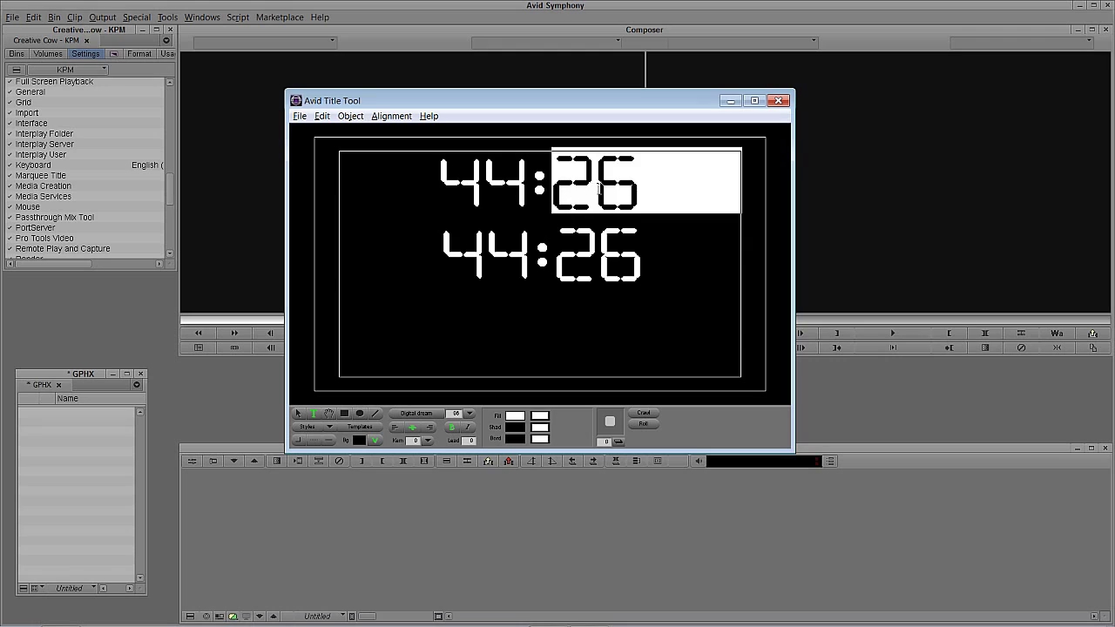
left_click(598, 186)
left_click_drag(597, 187, 629, 191)
key("BackSpace")
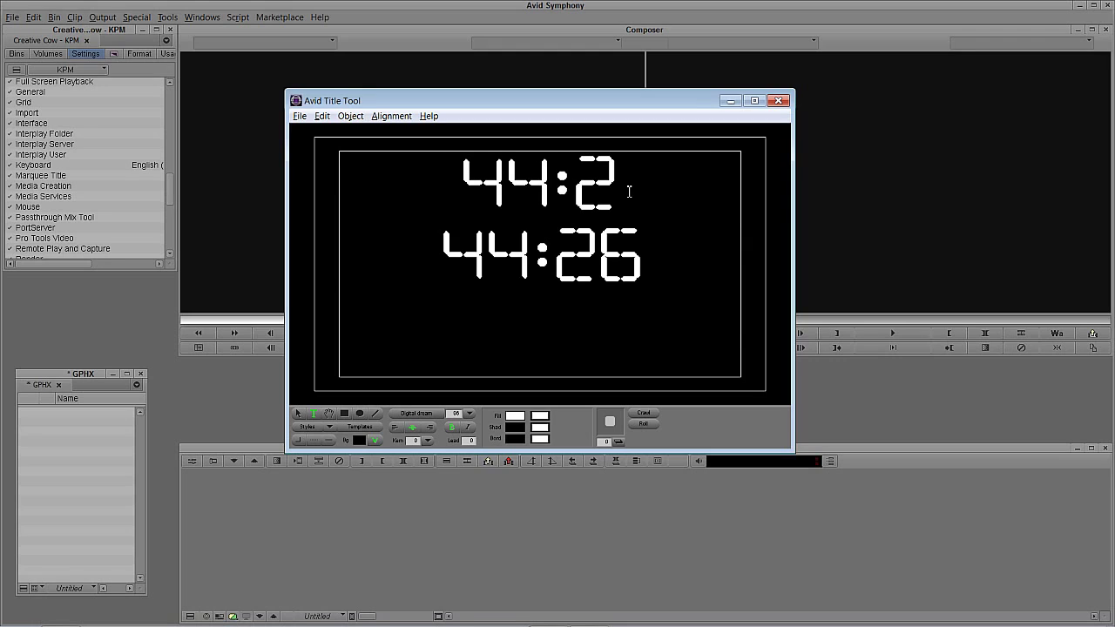
Right-align the 44:2 text and move it down over the lower 44:26 text
left_click(297, 415)
left_click(431, 428)
left_click_drag(646, 217, 555, 252)
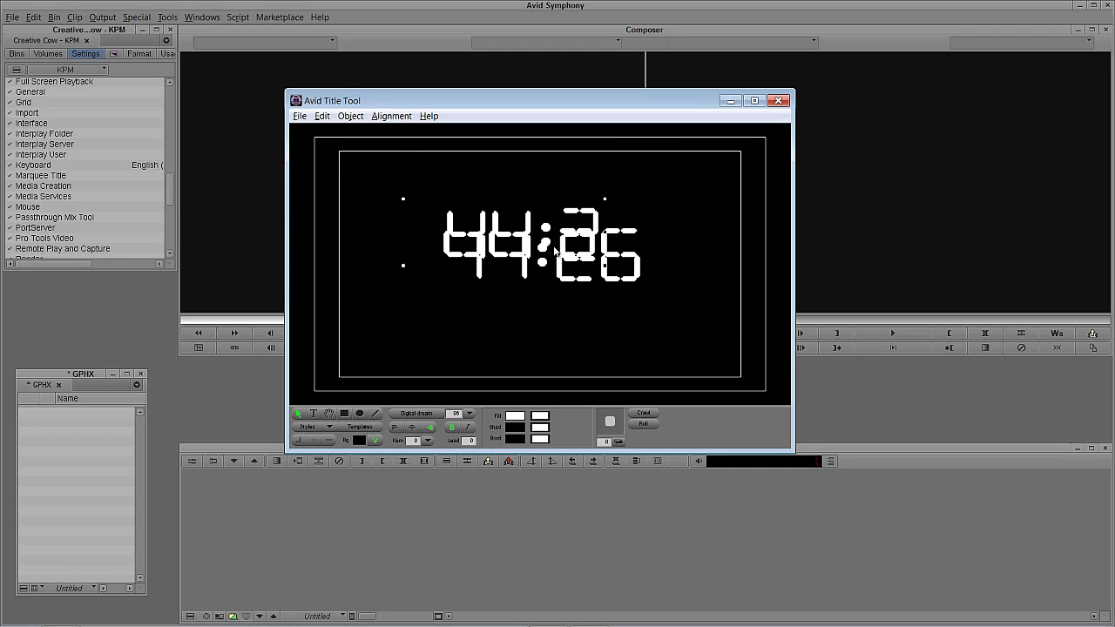
Nudge the 44:2 text down and slightly left until its digits overlay those of the 44:26 text
key("Down")
key("Down")
key("Down")
key("Down")
key("Down")
key("Down")
key("Down")
key("Down")
key("Down")
key("Down")
key("Down")
key("Down")
key("Down")
key("Down")
key("Down")
key("Down")
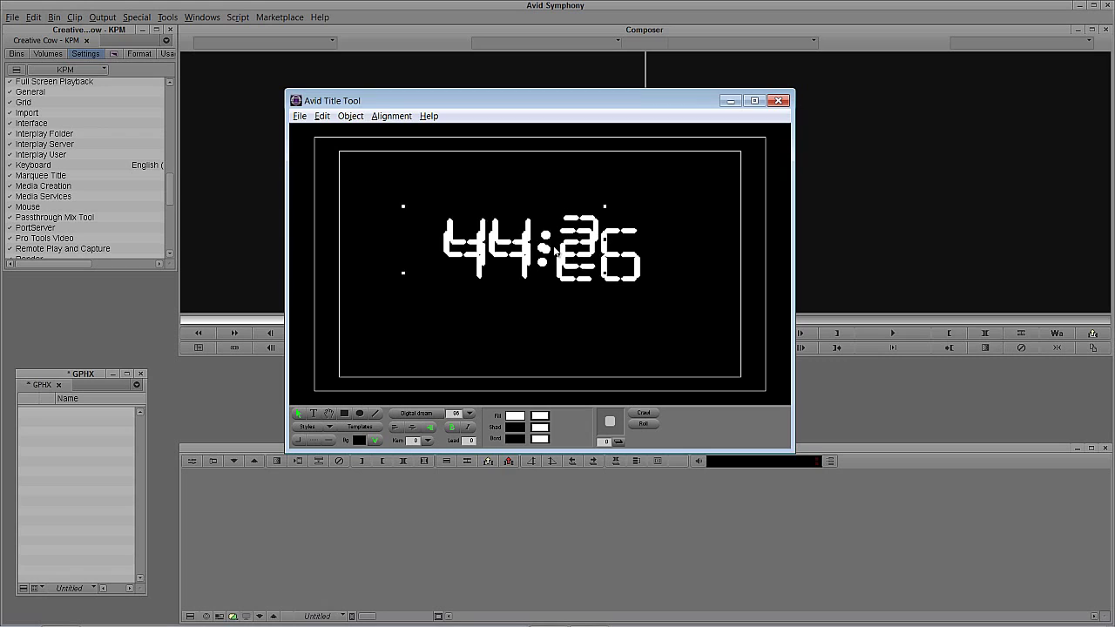
key("Down")
key("Down")
key("Down")
key("Down")
key("Down")
key("Down")
key("Down")
key("Left")
key("Left")
key("Left")
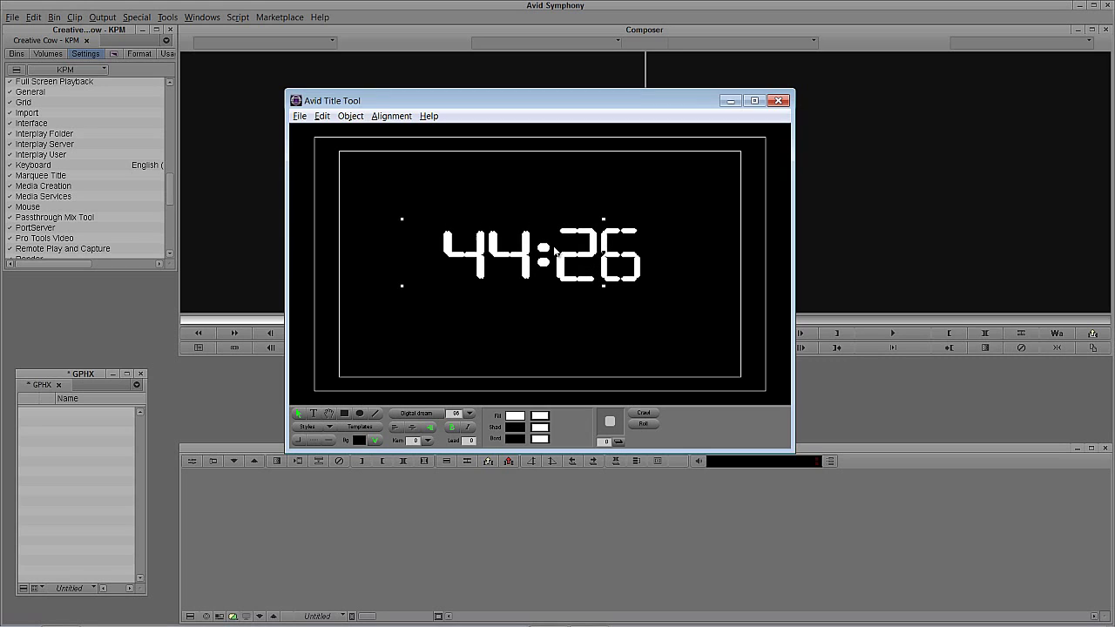
key("Down")
key("Down")
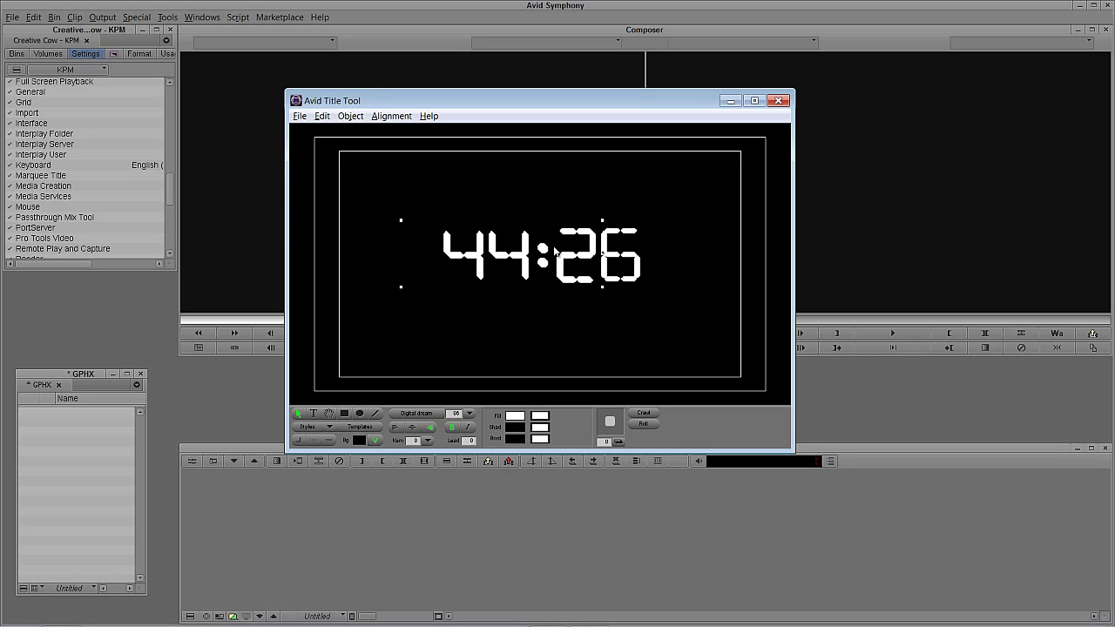
key("Down")
Delete the full 44:26 text and keep the overlaid 44:2 text selected
left_click(624, 271)
key("Delete")
left_click(564, 272)
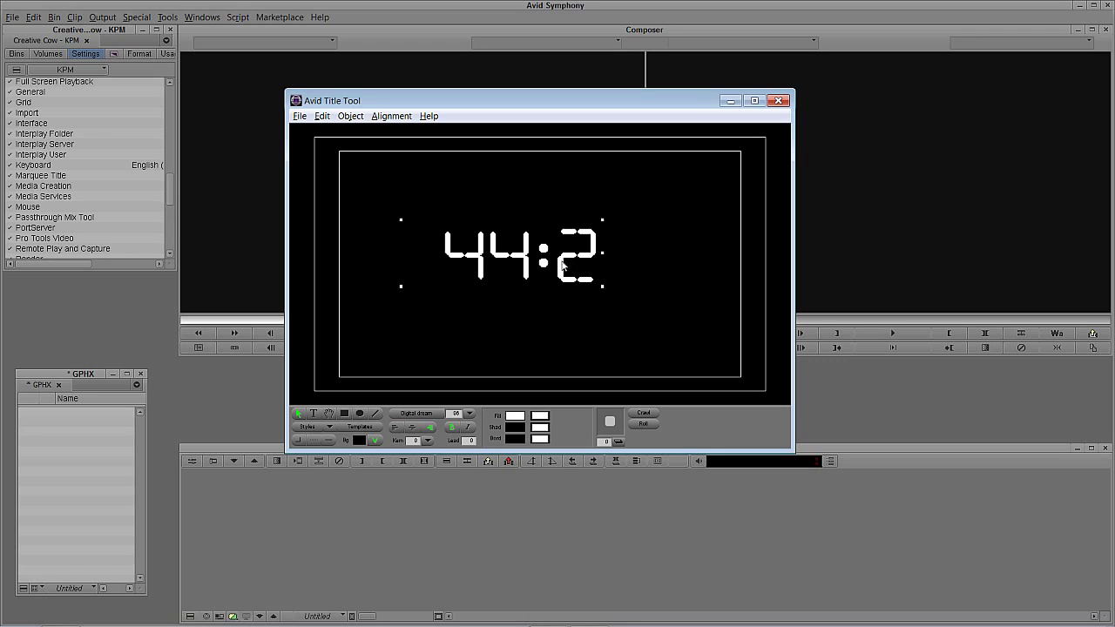
Duplicate the 44:2 text, left-align the copy, and position it directly after the original's last digit
left_click_drag(484, 264, 664, 261)
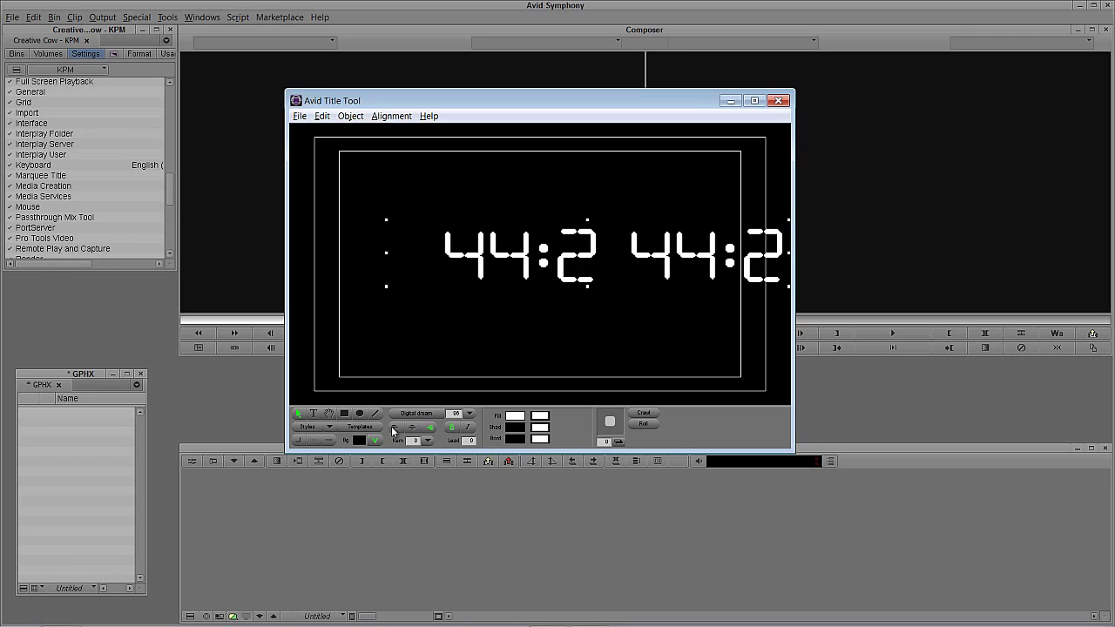
left_click(394, 428)
left_click_drag(395, 266, 607, 264)
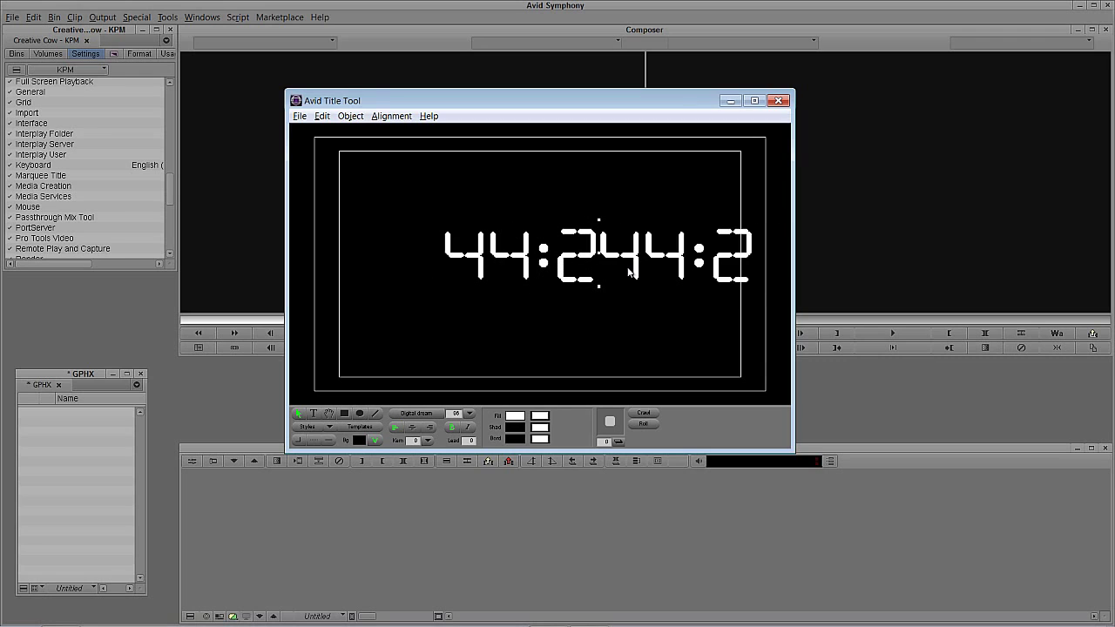
key("Right")
key("Right")
key("Right")
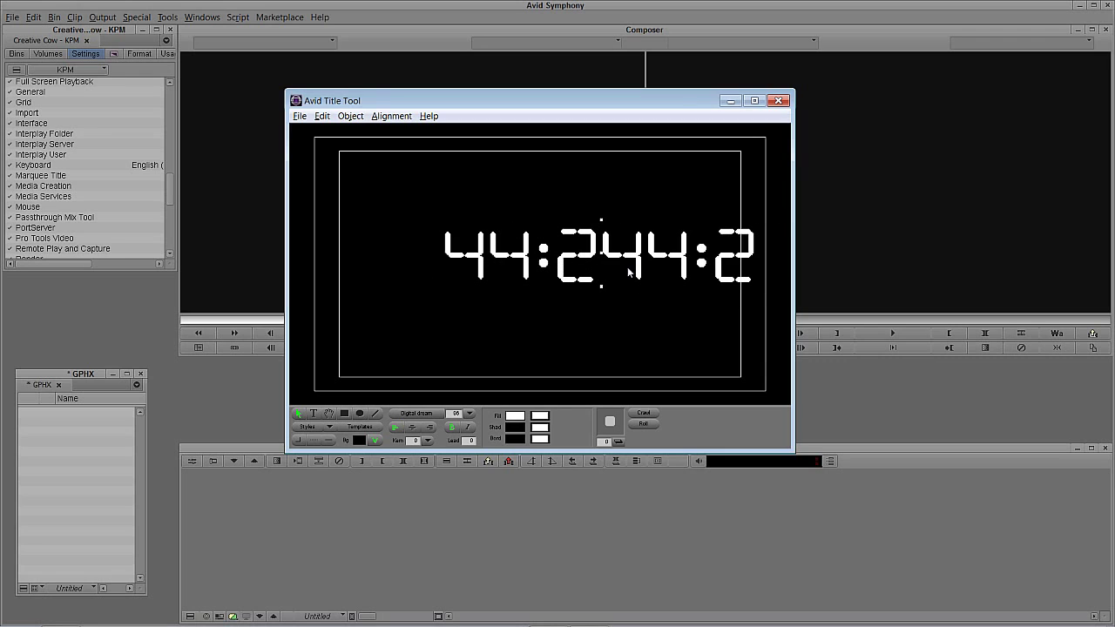
Trim the duplicated text down to the single digit 4 directly after the 44:2 text
key("Left")
double_click(652, 265)
left_click_drag(645, 261, 773, 258)
key("BackSpace")
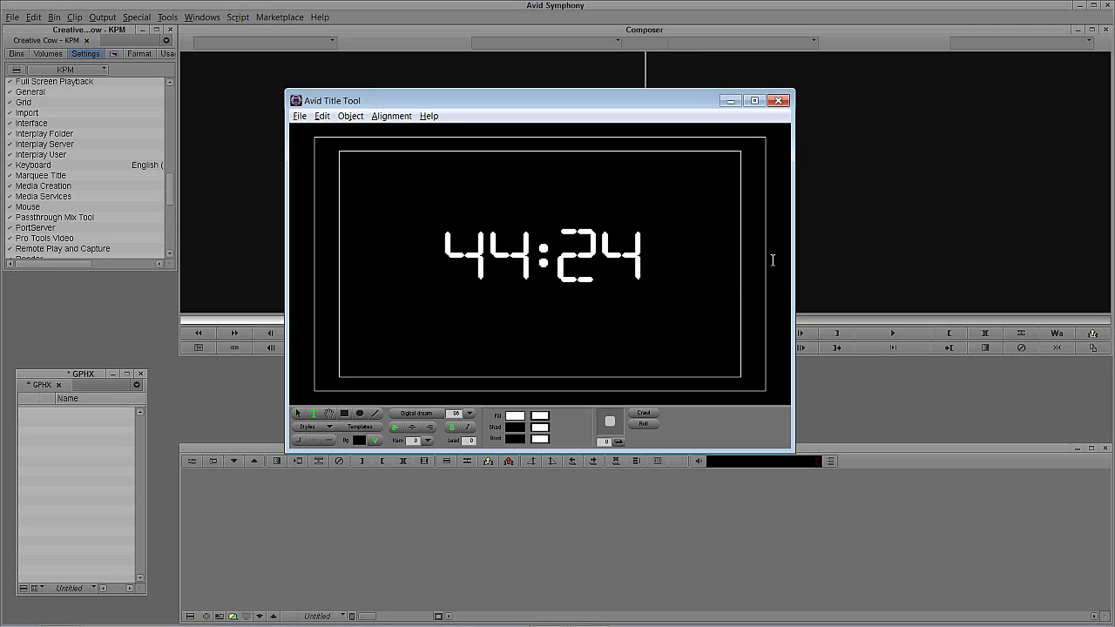
Delete the separate digit 4 and leave the right-aligned 44:2 text selected
left_click(298, 415)
left_click(475, 252)
key("Delete")
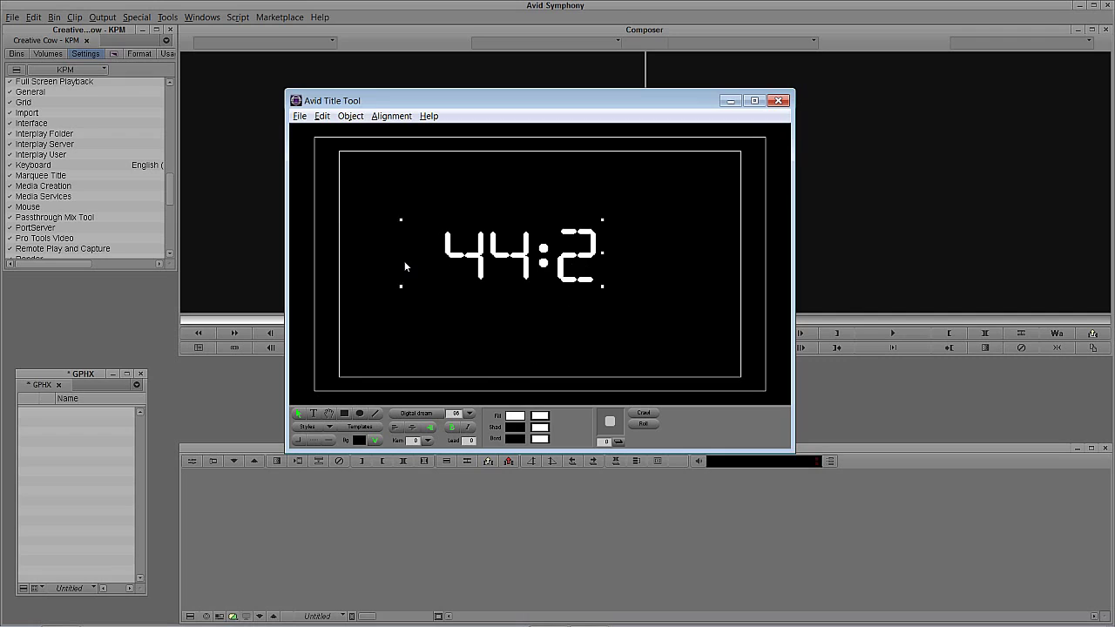
Reposition the right-aligned time text, nudging it right until 44:24 sits centred in the frame, and deselect it
left_click_drag(405, 262, 566, 263)
key("ctrl+z")
left_click_drag(744, 267, 421, 282)
left_click_drag(675, 276, 634, 279)
key("Right")
key("Right")
key("Right")
key("Right")
key("Right")
key("Right")
key("Right")
key("Right")
left_click(600, 160)
Save the title as Time 1 in the GPHX bin and close the Title Tool
left_click(300, 116)
left_click(317, 179)
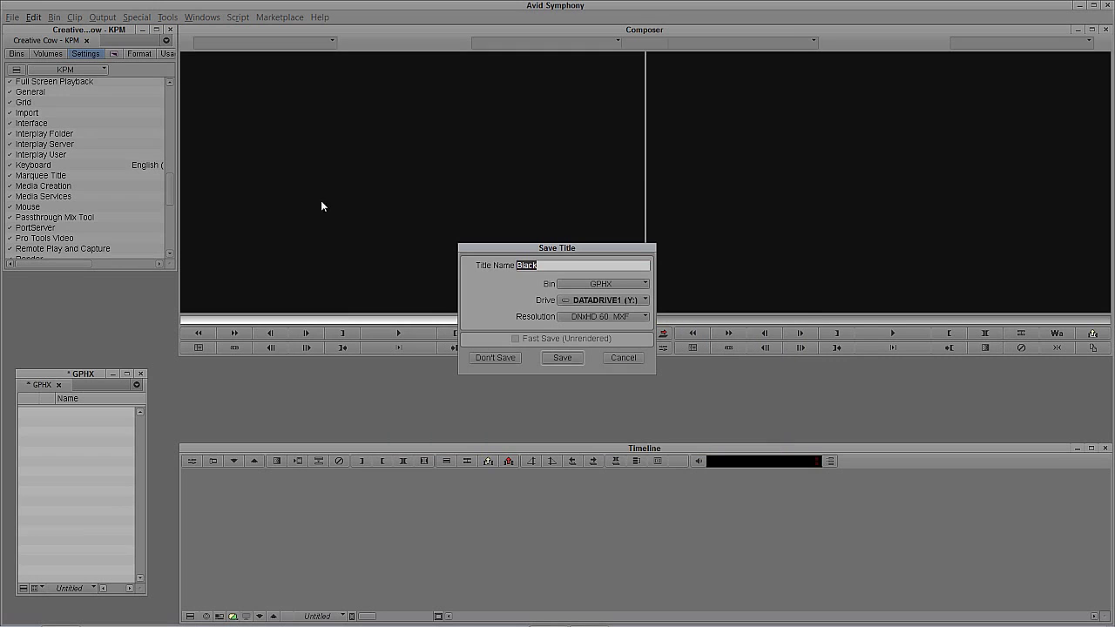
type("Time 1")
left_click(565, 358)
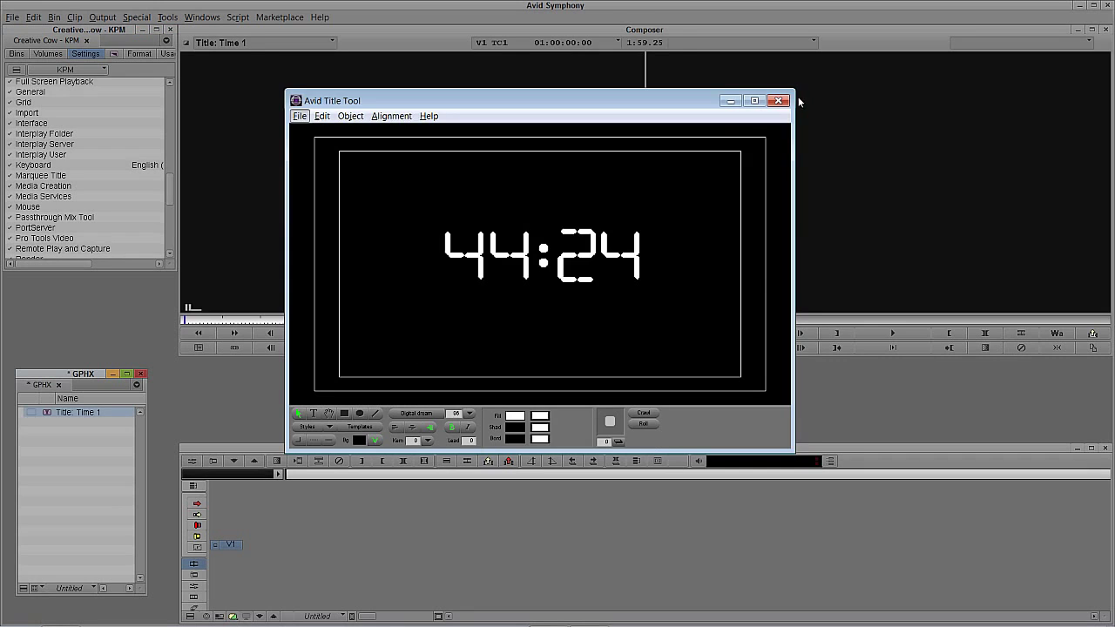
left_click(778, 100)
Mark a one-second range in the Time 1 source title, from 01:00:39:00 to 01:00:39:29
left_click(331, 319)
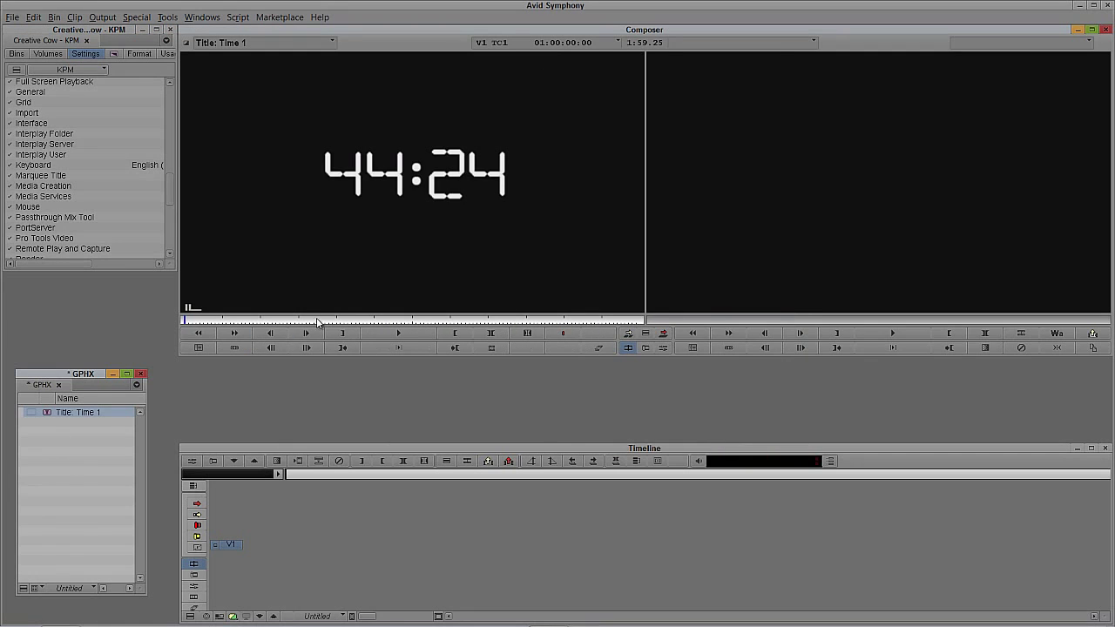
left_click(342, 334)
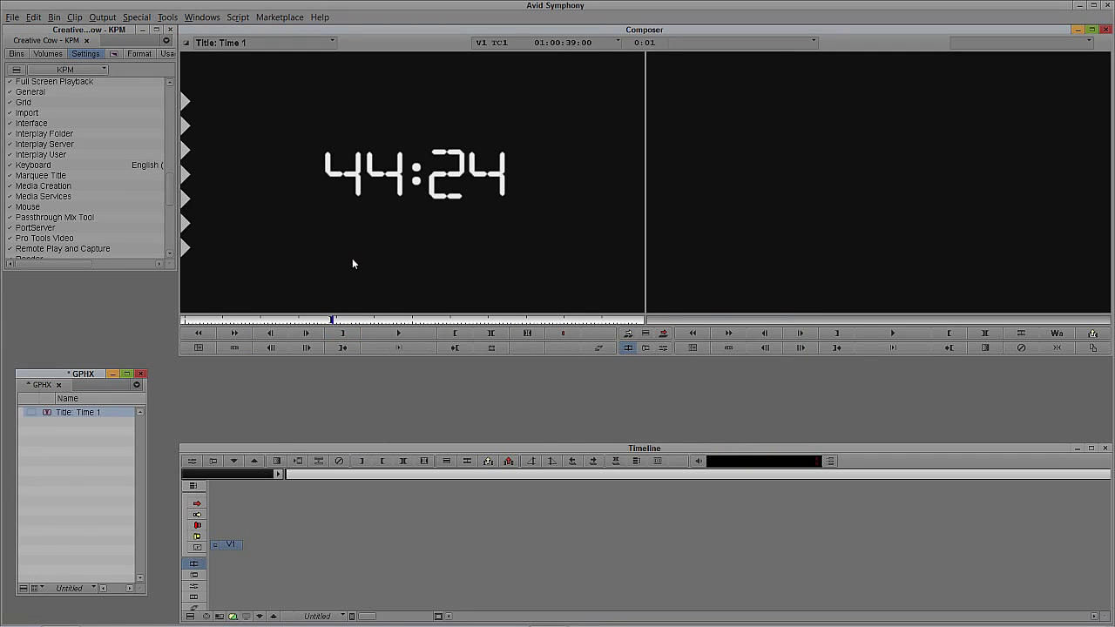
type("+100")
key("Return")
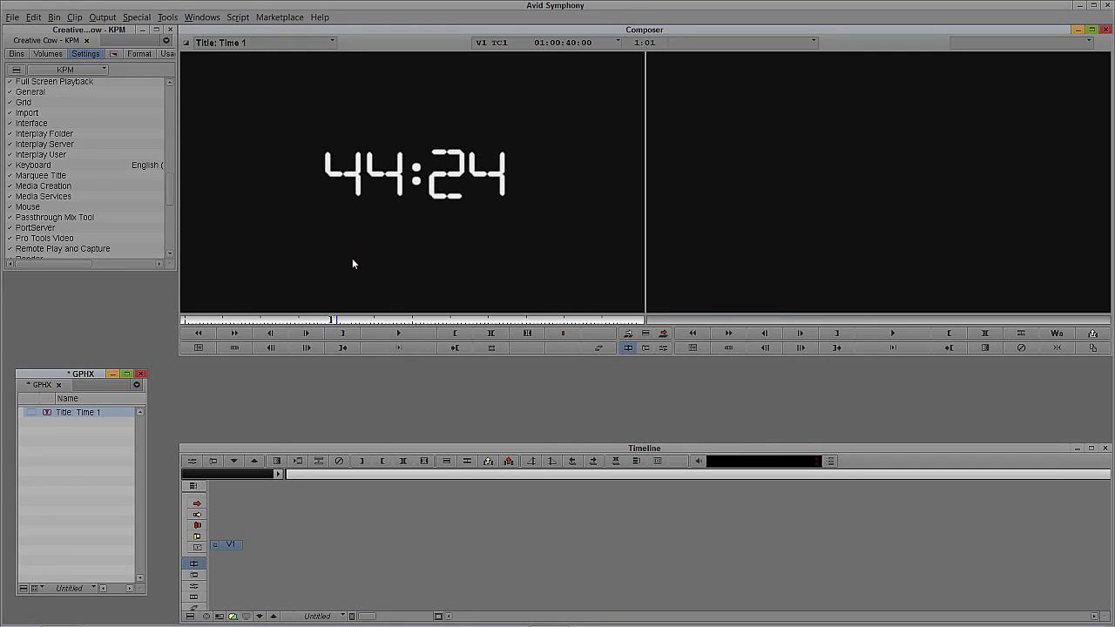
key("o")
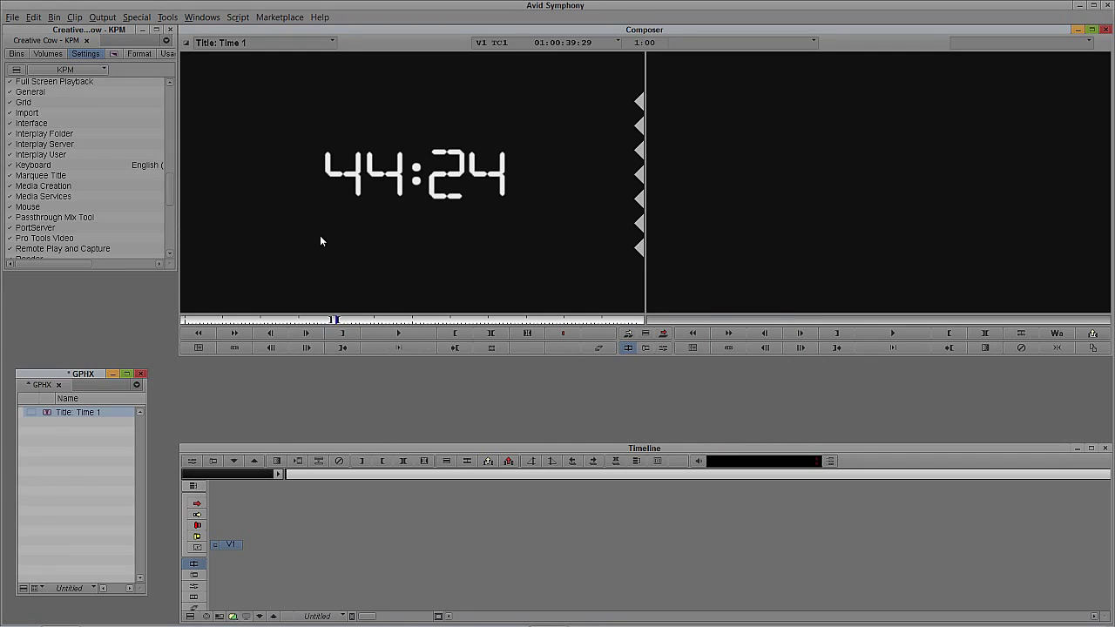
Edit the marked one-second Time 1 title into a new sequence four times, end to end on V1
key("b")
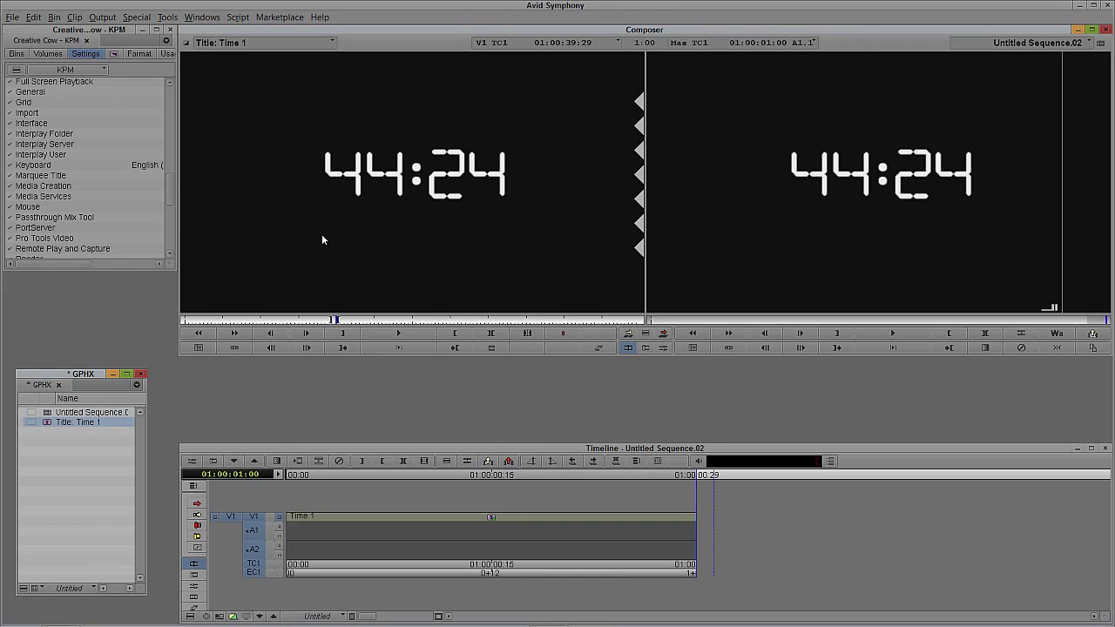
key("b")
key("b")
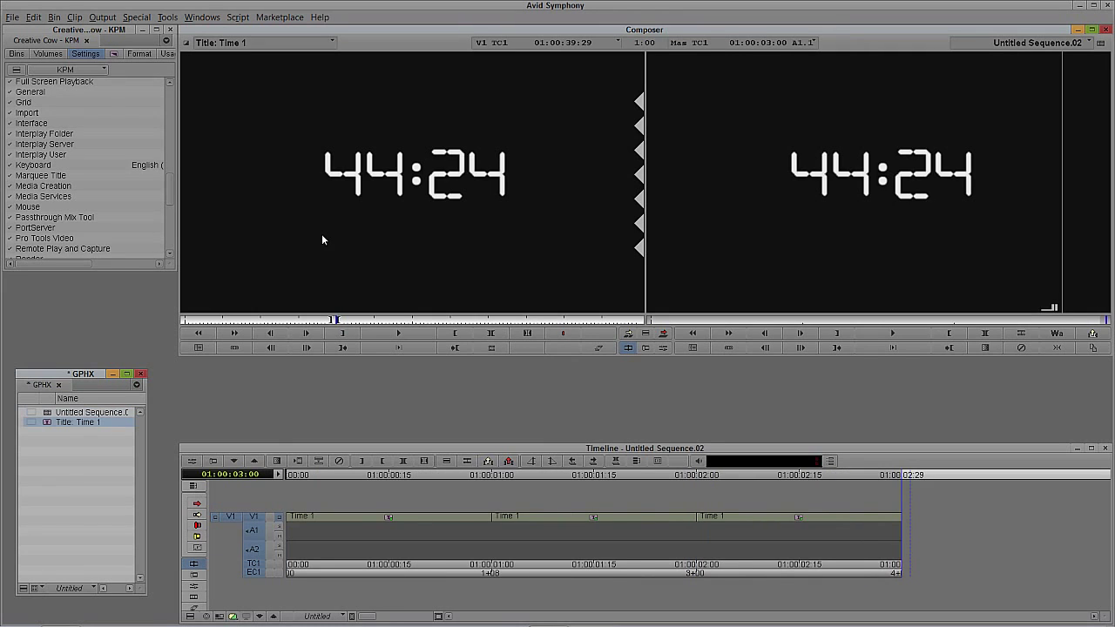
key("b")
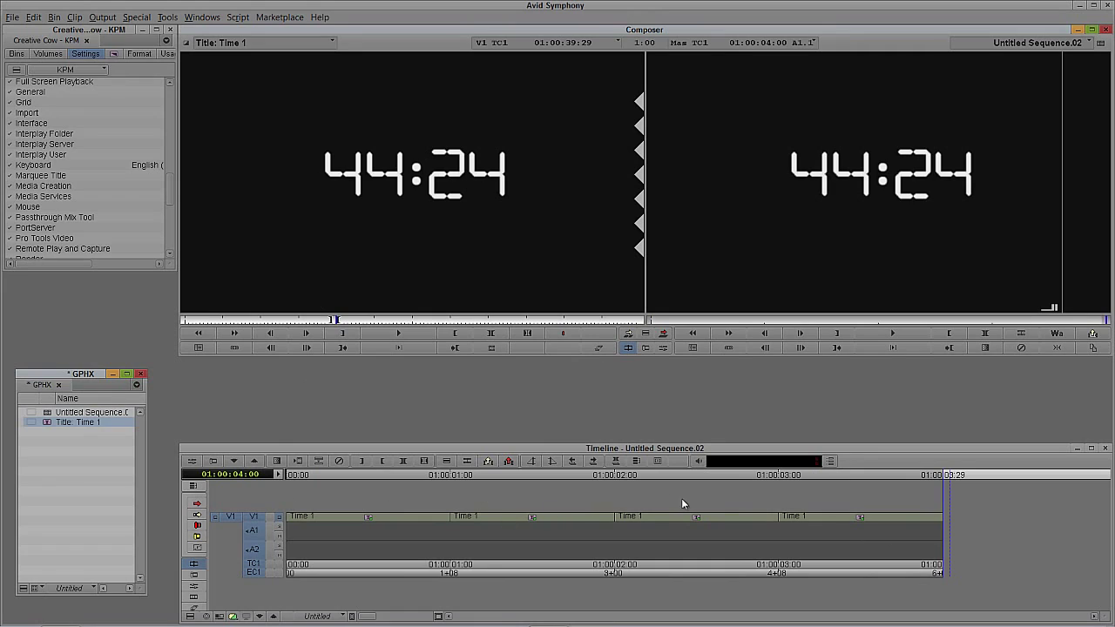
Open the second Time 1 clip's title from the timeline and replace its text with 44:23
left_click(363, 526)
left_click(503, 518)
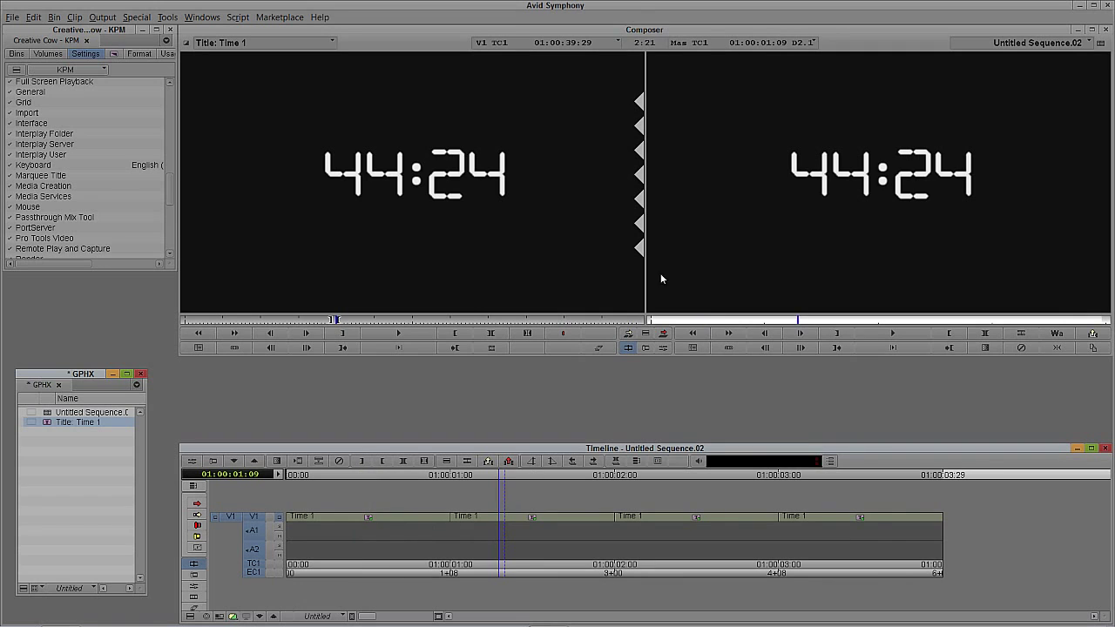
left_click(522, 517)
right_click(539, 516)
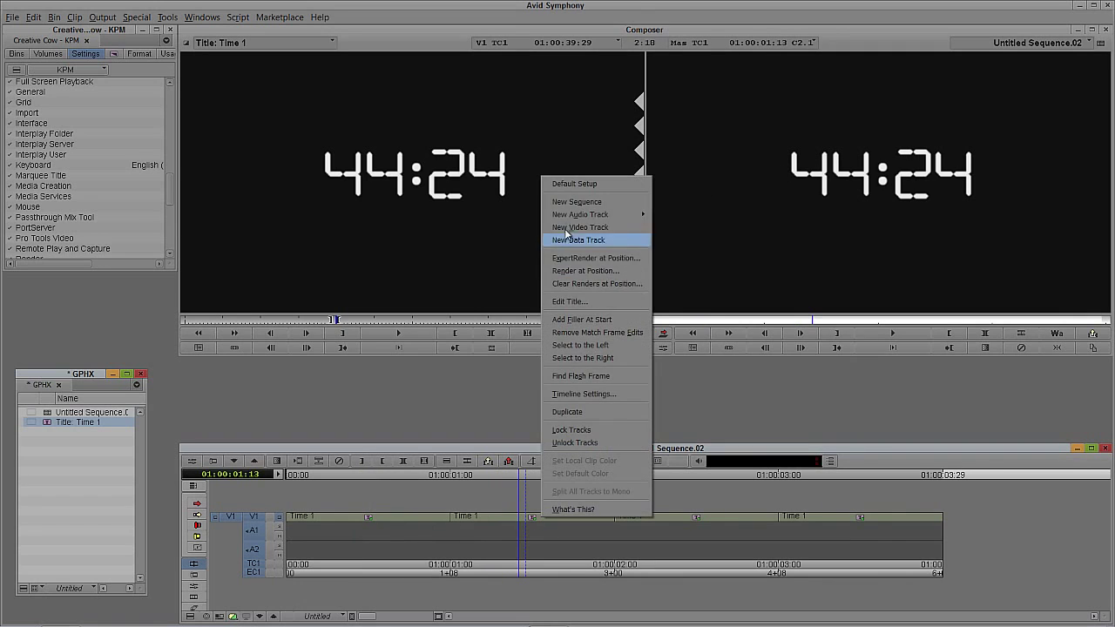
left_click(574, 303)
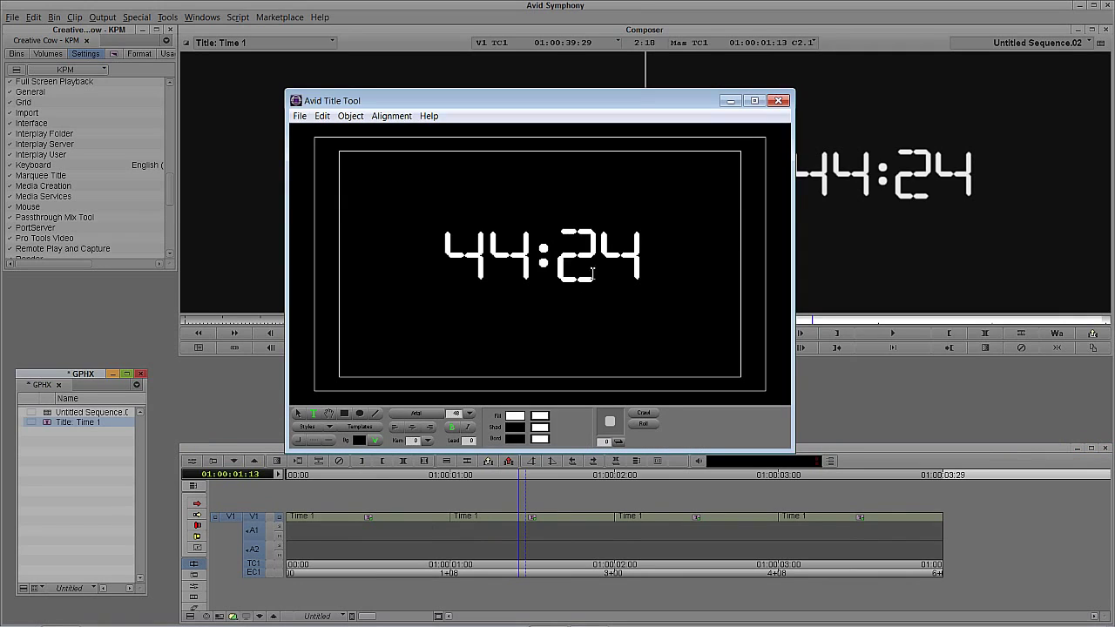
double_click(608, 244)
left_click(610, 272)
double_click(641, 260)
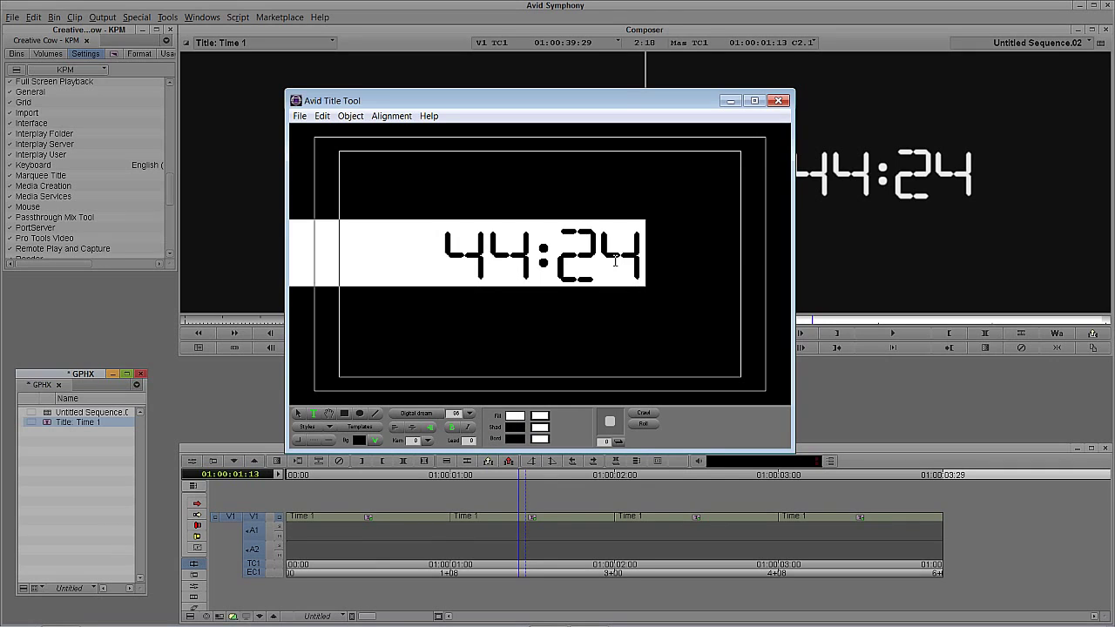
type("44:23")
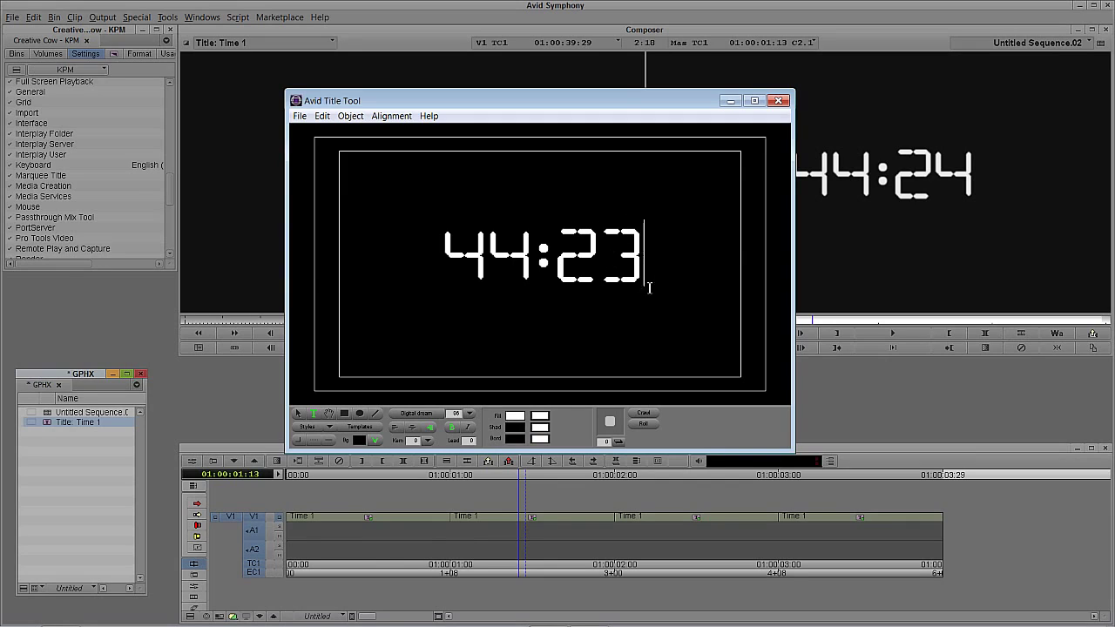
Save the existing 44:23 title and force the Title Tool to close during the save
left_click(778, 101)
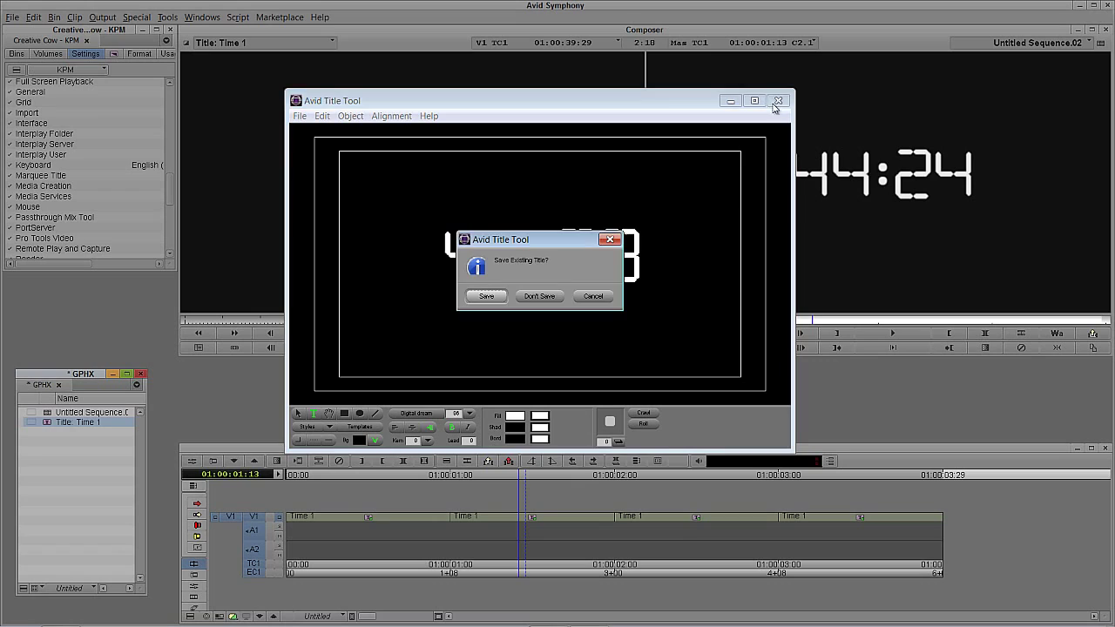
left_click(487, 296)
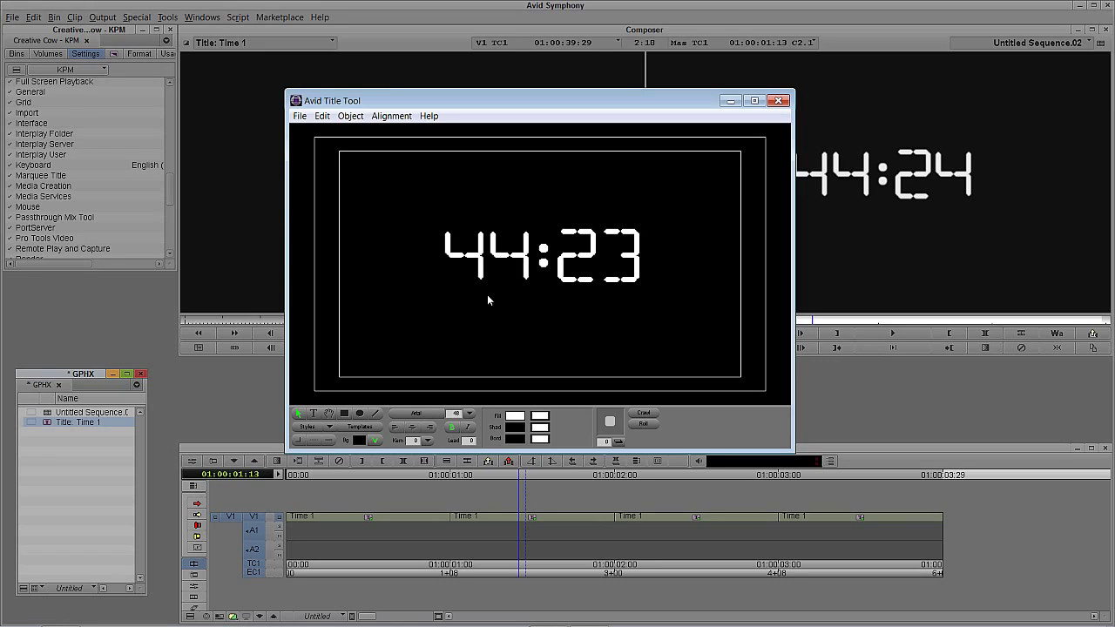
left_click(301, 119)
left_click(505, 101)
left_click_drag(505, 101, 505, 66)
left_click(770, 52)
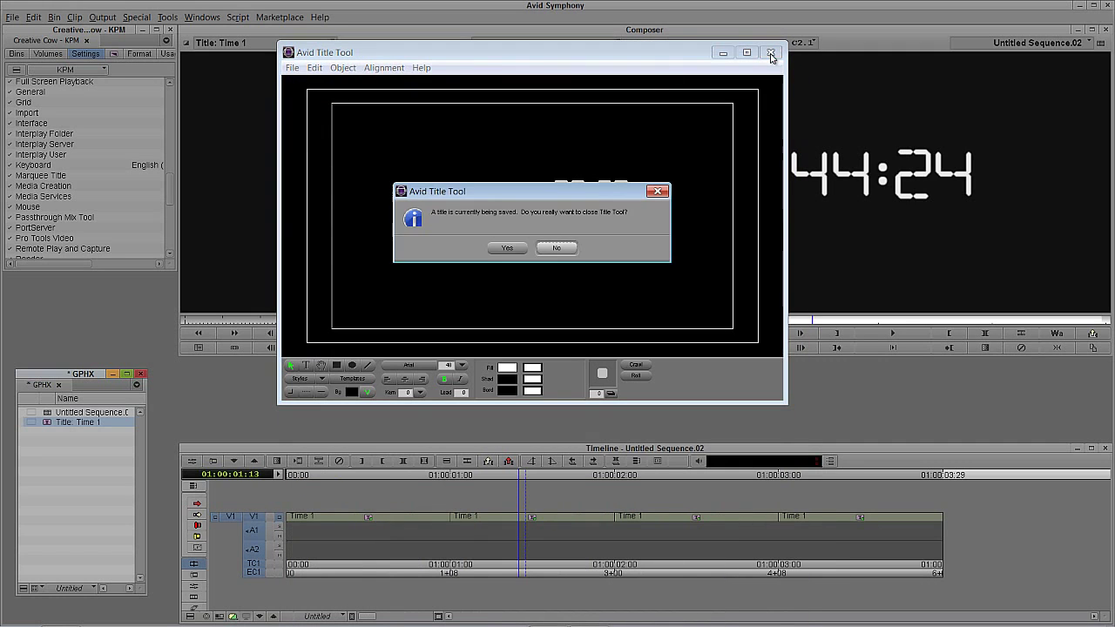
left_click(507, 248)
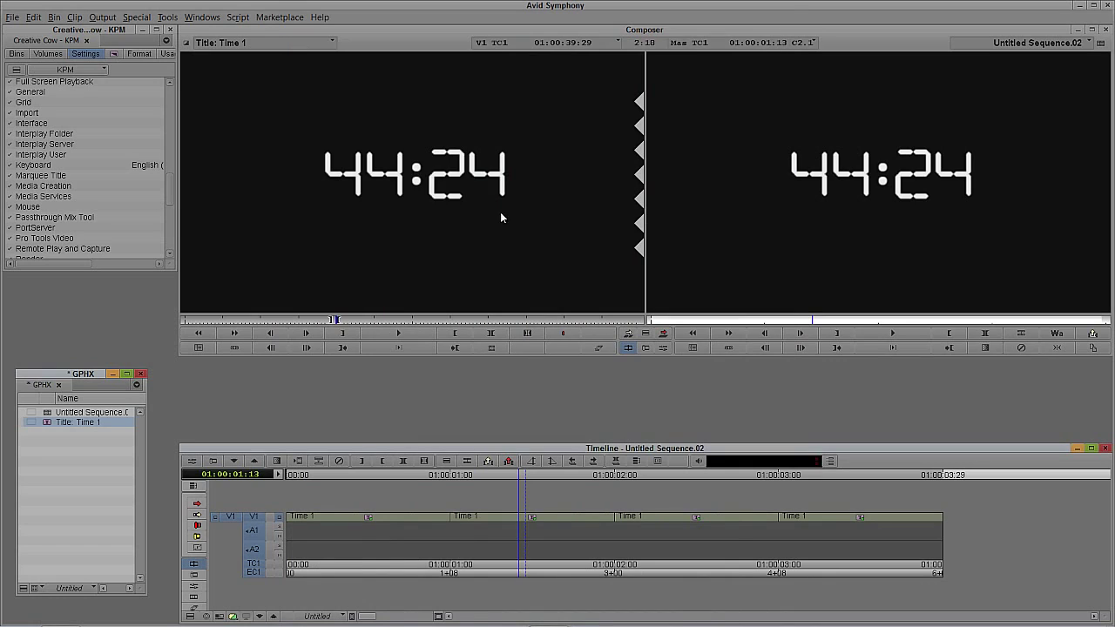
Reopen the second clip's title, change its text to 44:23, save the existing title and close the Title Tool
right_click(528, 527)
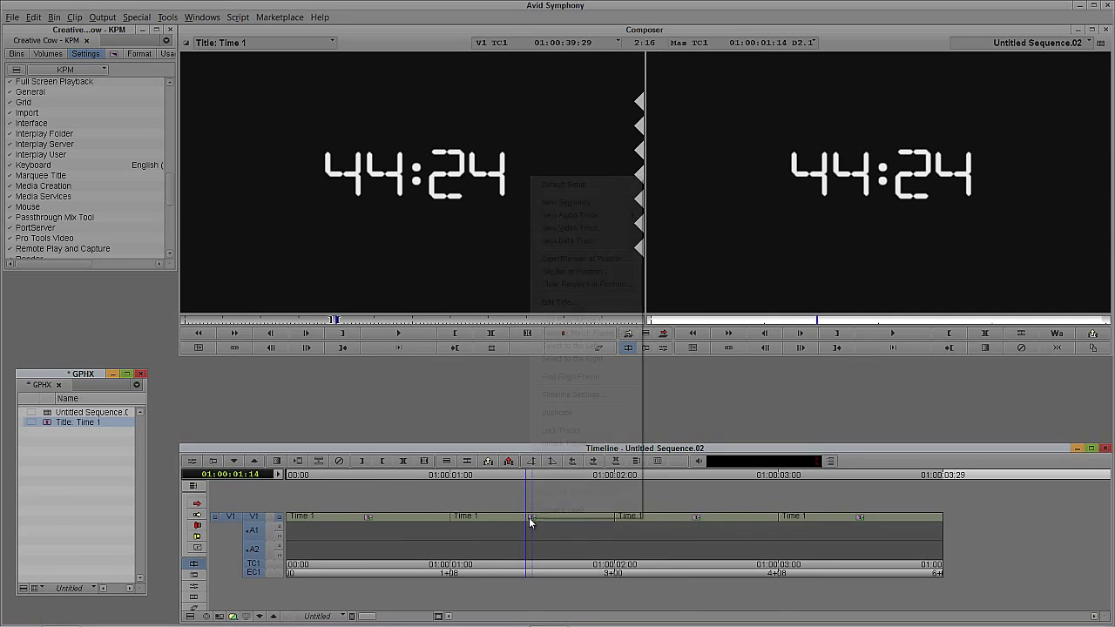
left_click(584, 301)
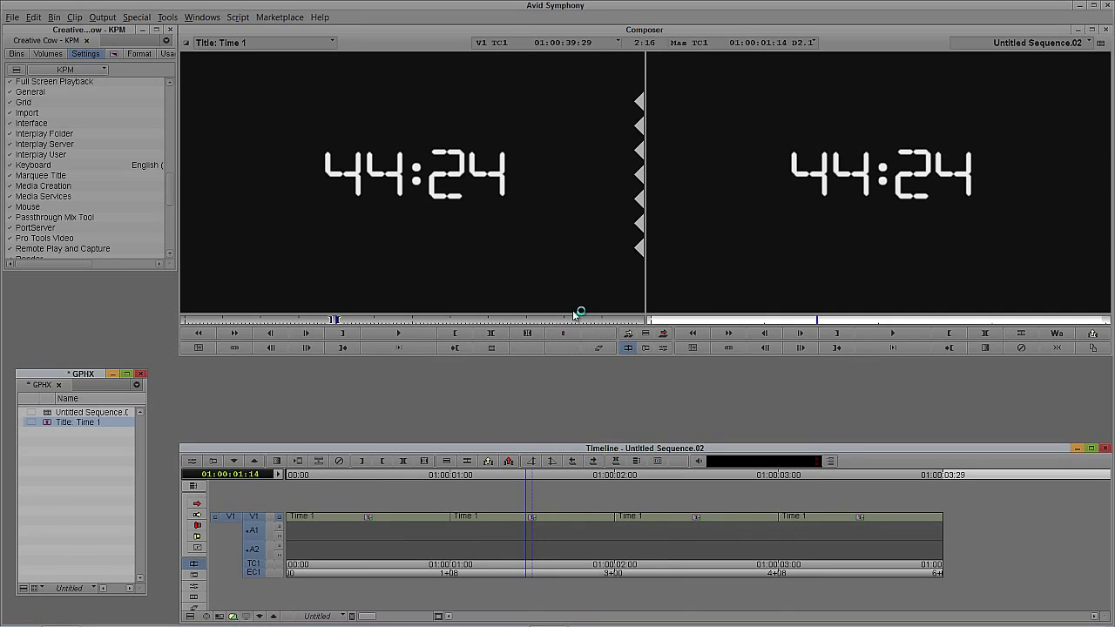
left_click(613, 215)
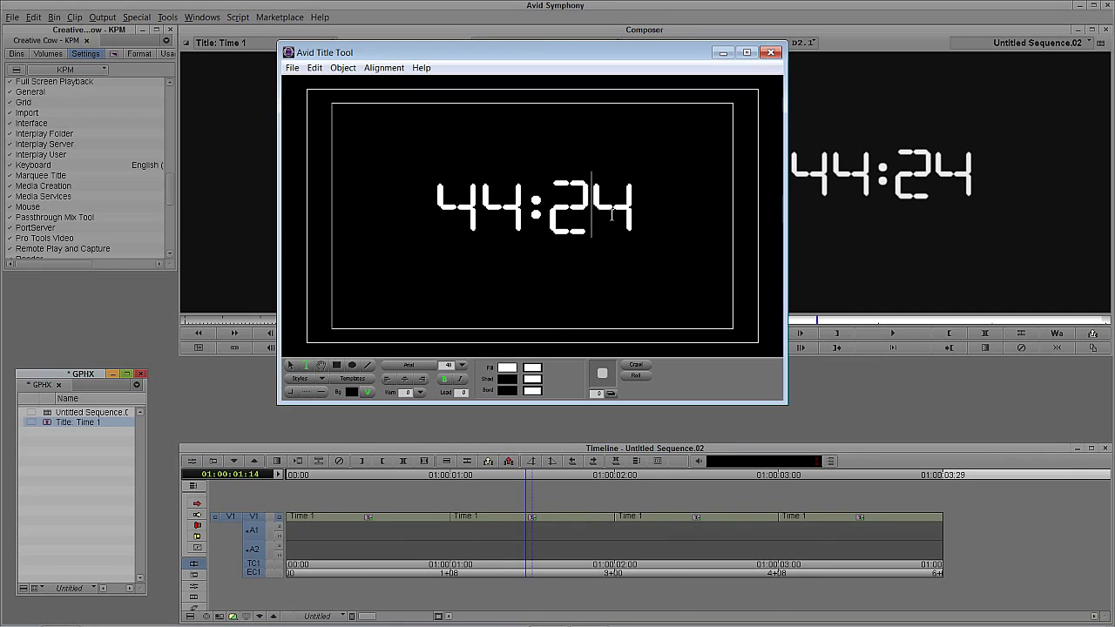
double_click(613, 215)
type("44:23")
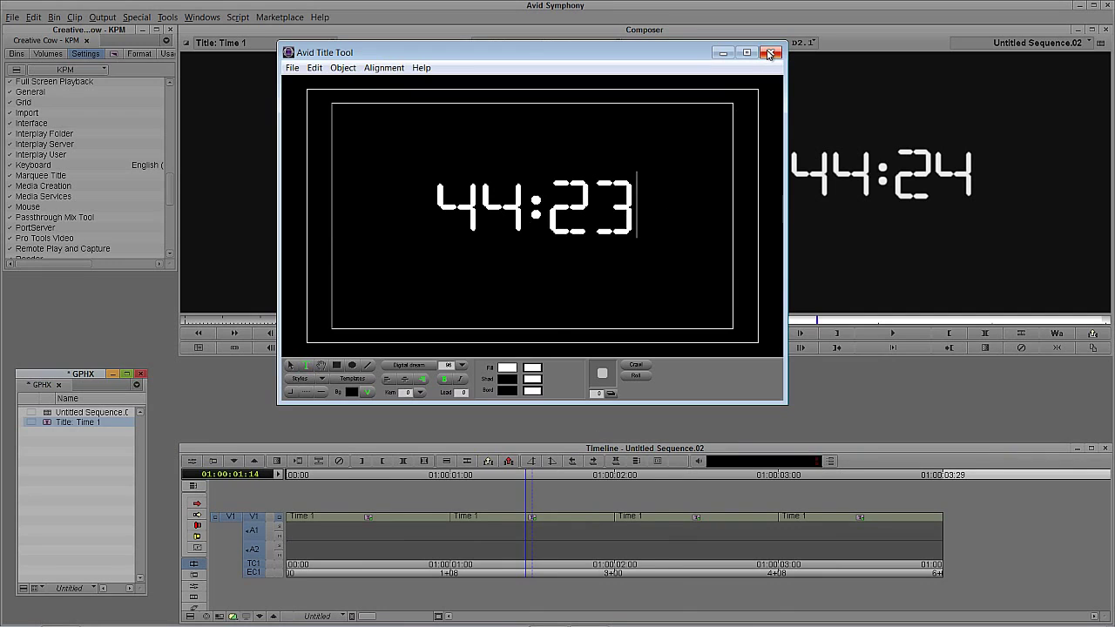
left_click(771, 53)
left_click(471, 256)
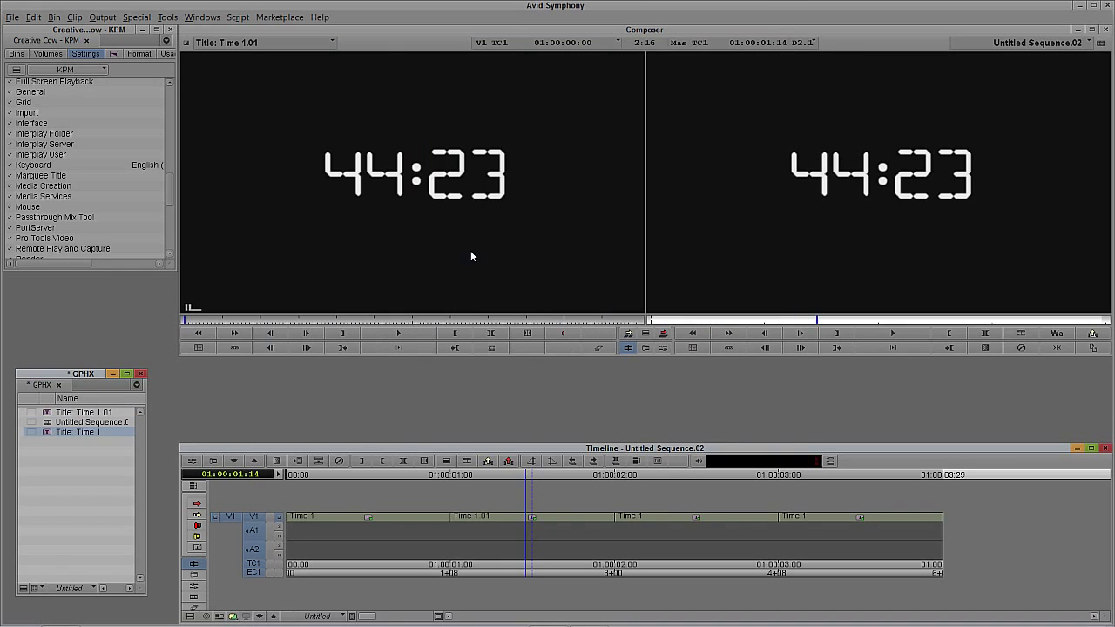
Open the title of the sequence's third clip and replace its text with 44:22
left_click_drag(622, 521, 664, 518)
right_click(686, 517)
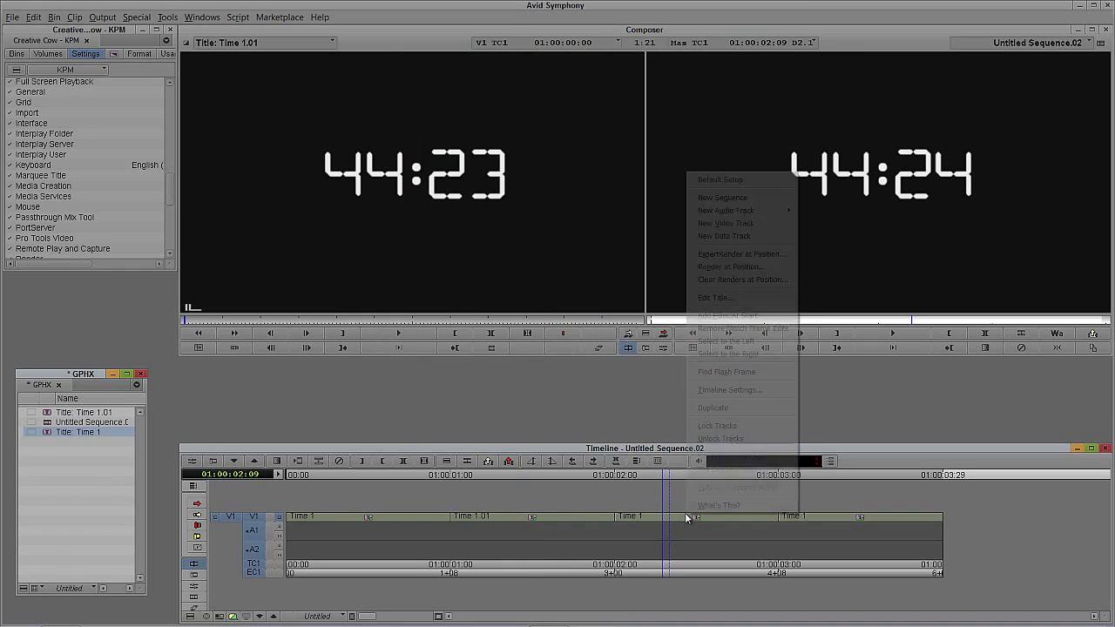
left_click(728, 300)
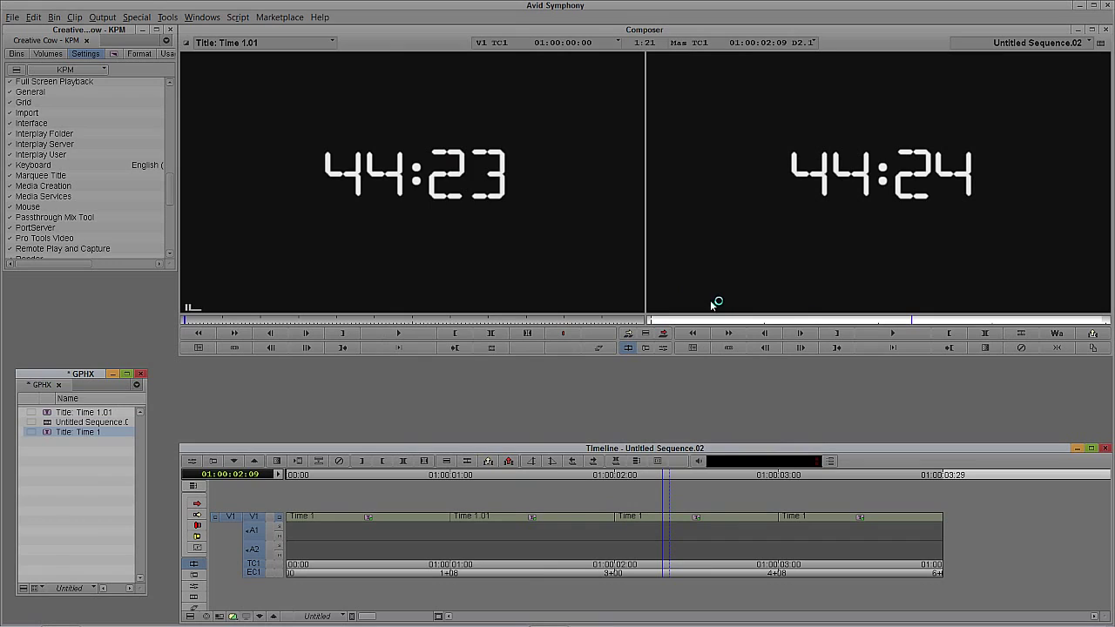
double_click(612, 210)
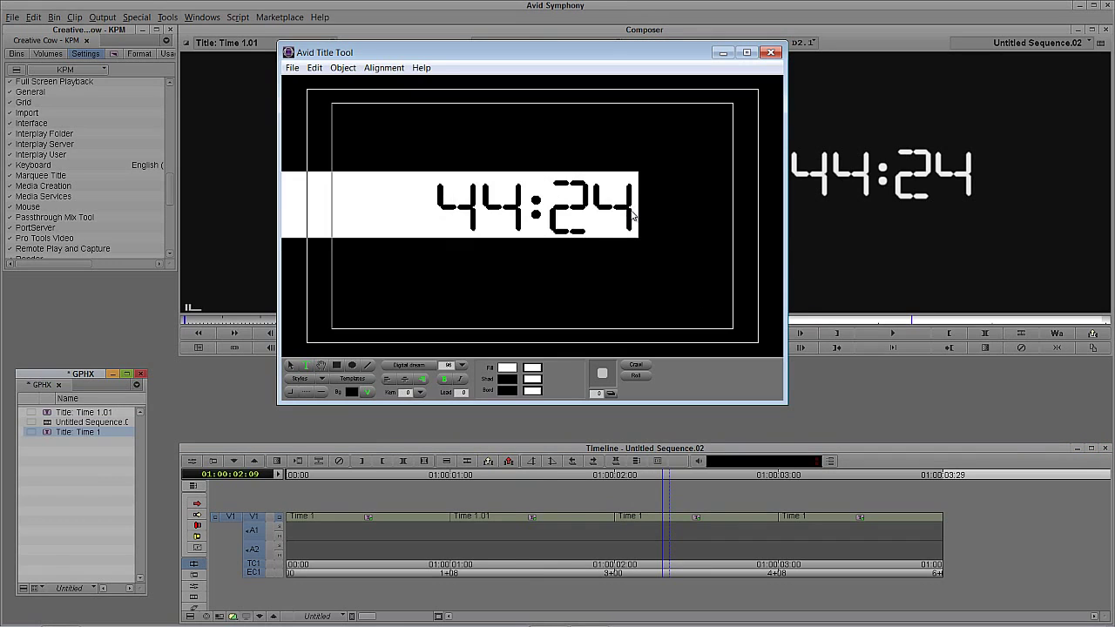
type("44:22")
Save the existing 44:22 title and force the Title Tool closed
left_click(771, 52)
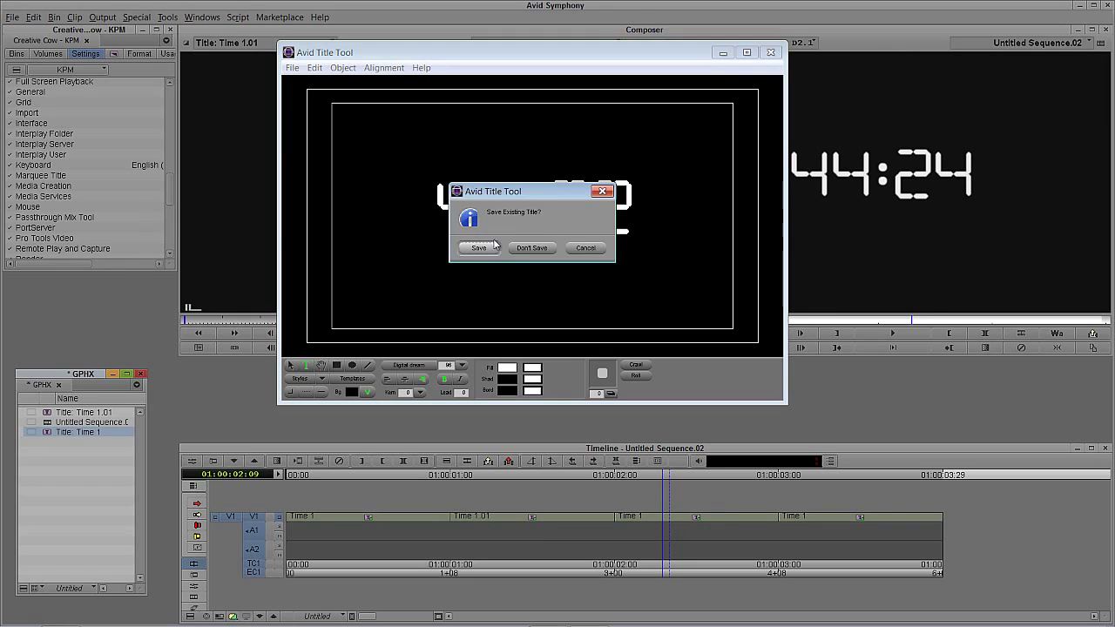
left_click(492, 247)
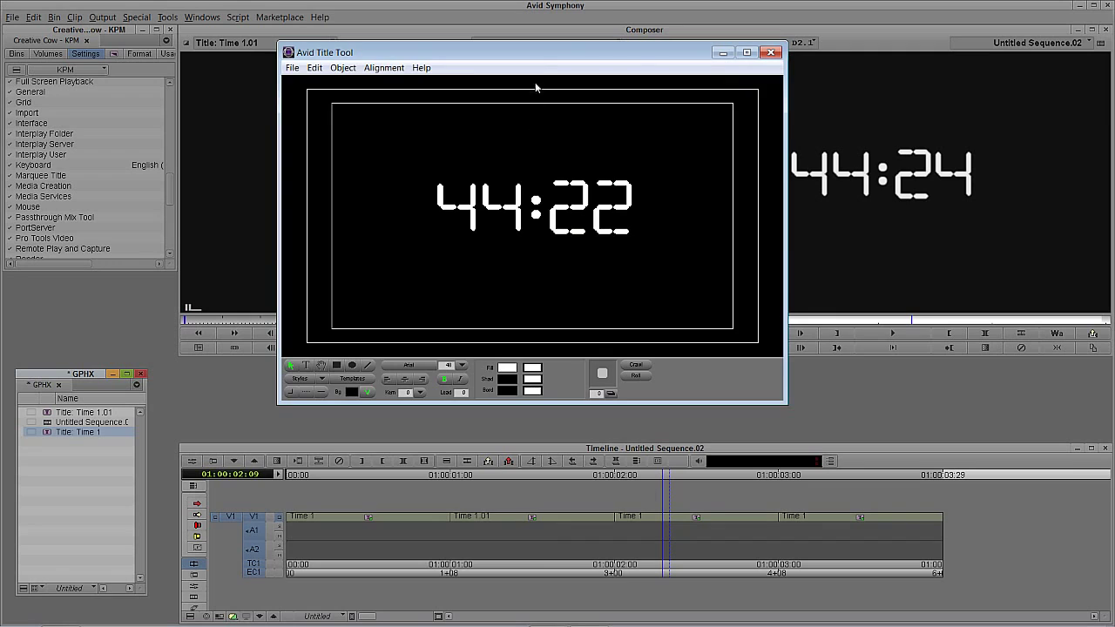
left_click_drag(542, 54, 520, 215)
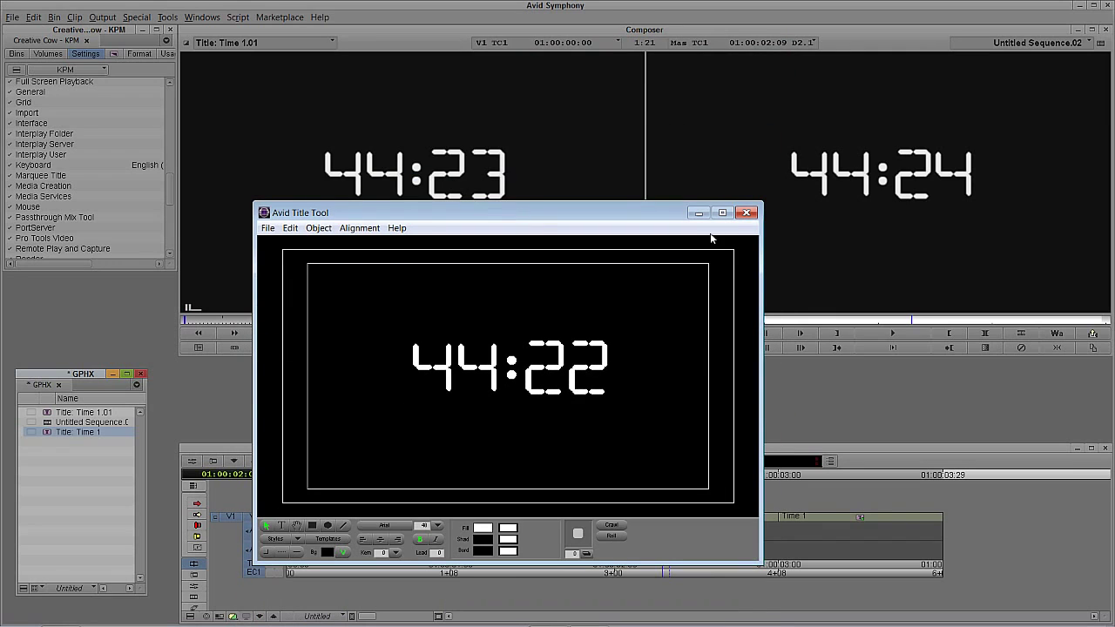
left_click(747, 213)
left_click(482, 408)
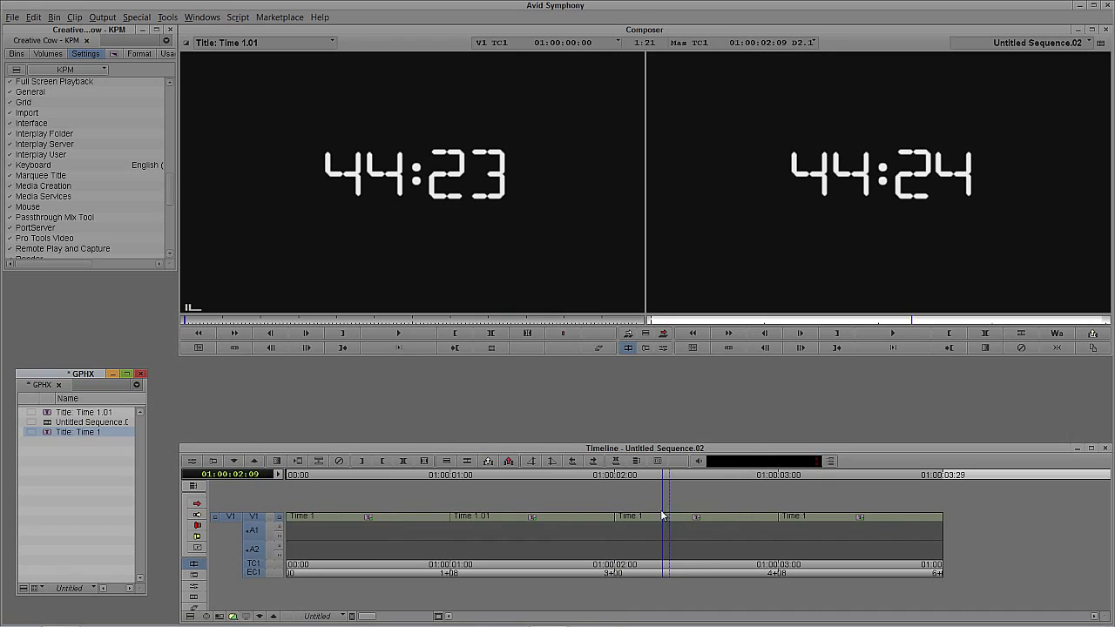
right_click(691, 508)
left_click(716, 296)
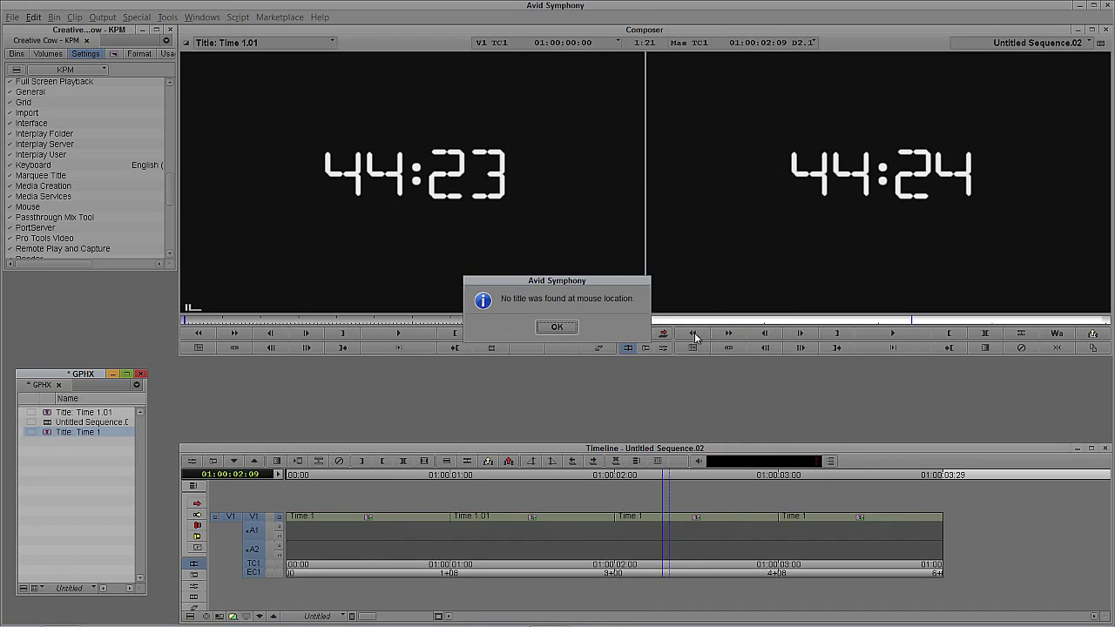
left_click(558, 329)
Open the title of the sequence's third clip, change its text to 44:22 and save the existing title
right_click(673, 514)
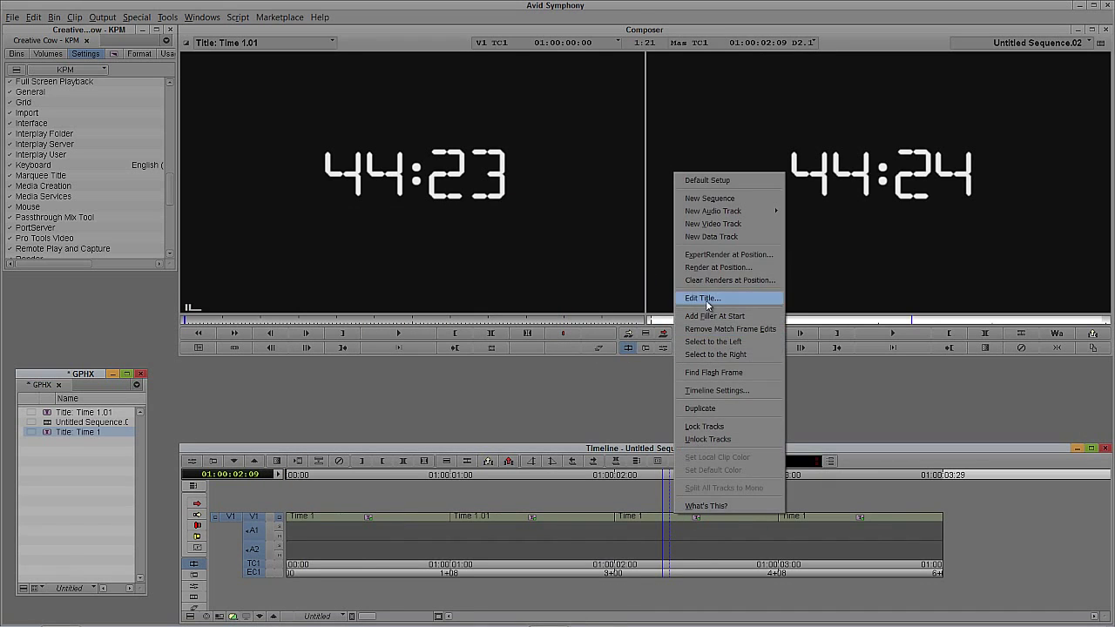
left_click(707, 301)
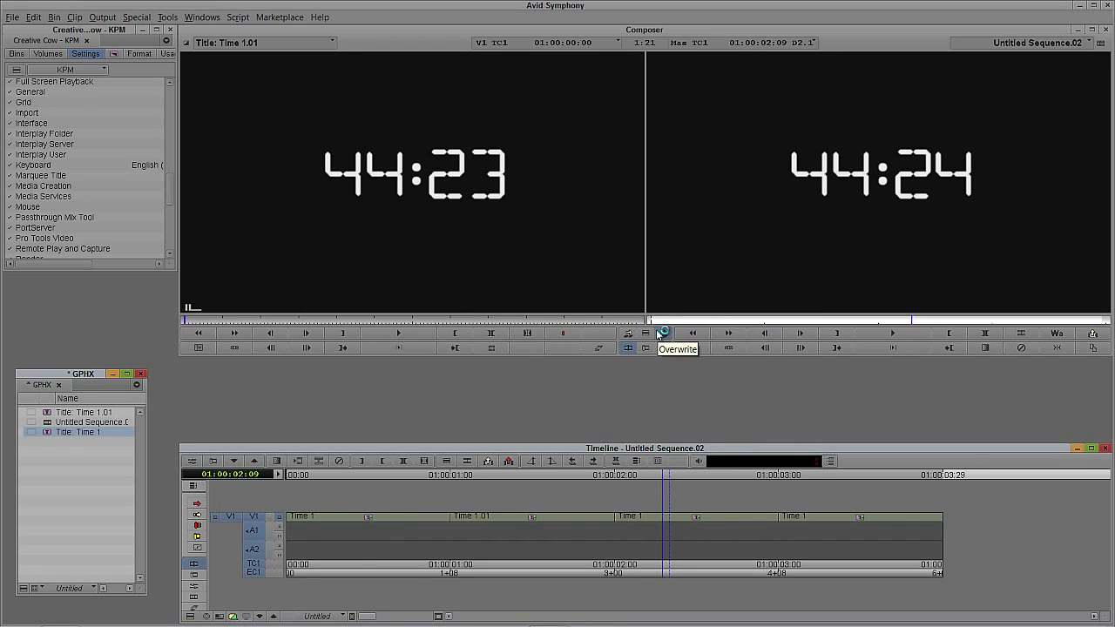
left_click(568, 366)
key("Delete")
type("22")
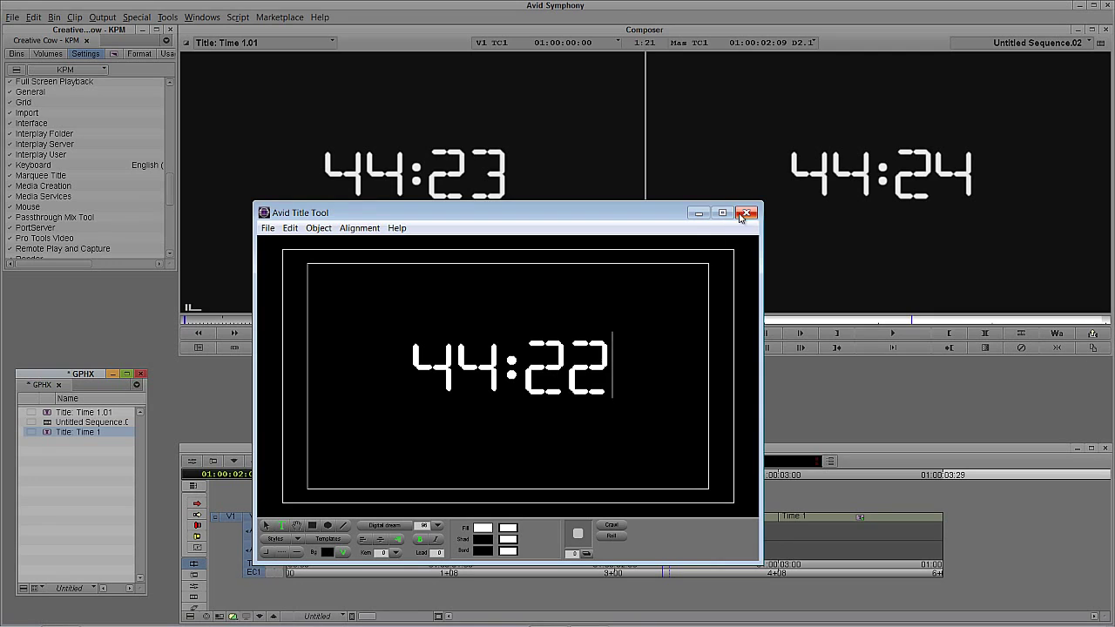
left_click(745, 214)
left_click(469, 413)
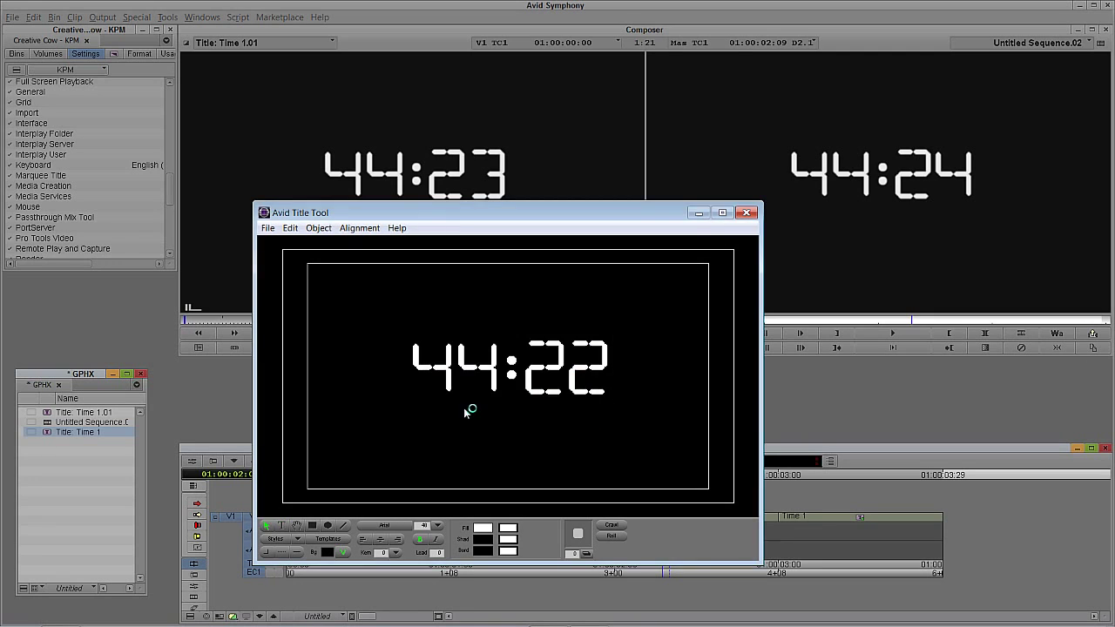
Open the title of the sequence's fourth clip, replace its text with 44:21 and save the existing title
left_click_drag(811, 527, 838, 517)
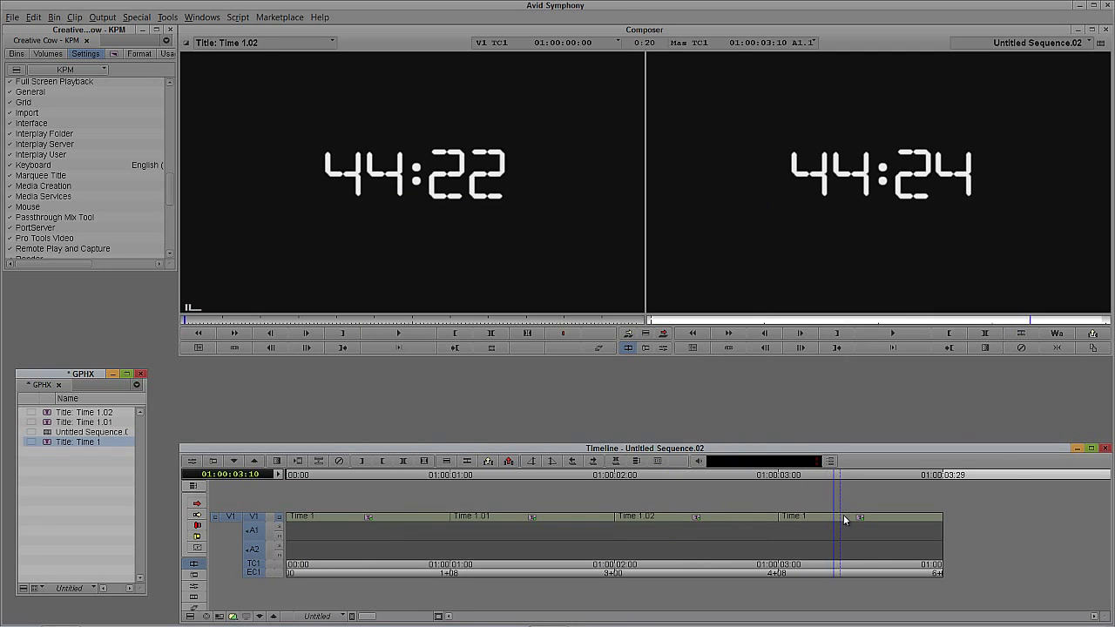
right_click(843, 517)
left_click(883, 301)
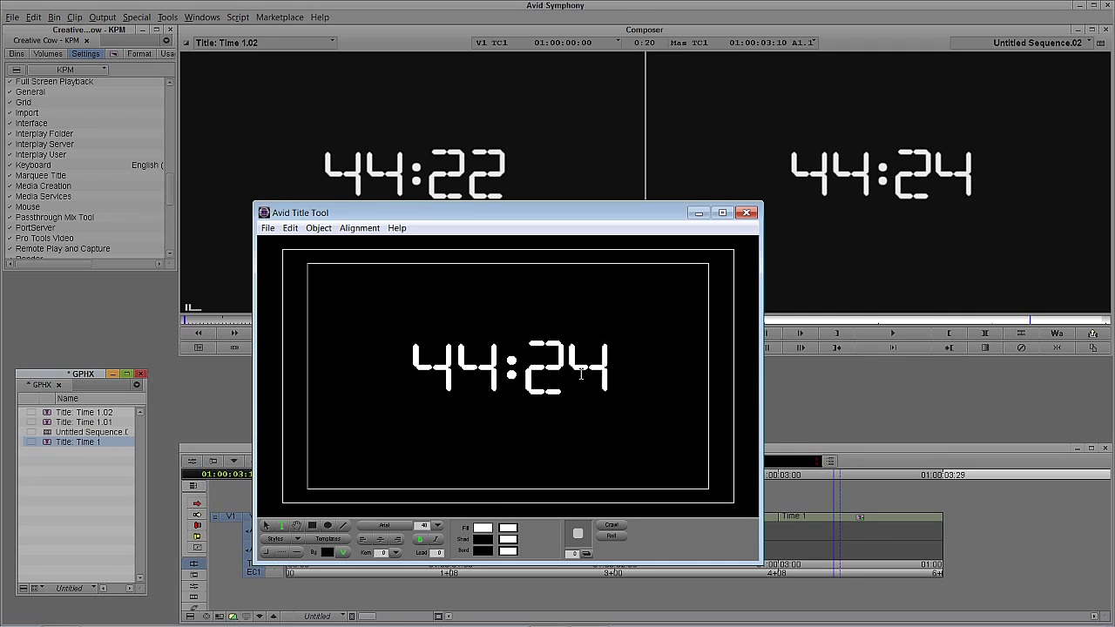
double_click(580, 374)
type("44:21")
left_click_drag(626, 216, 596, 172)
left_click(717, 168)
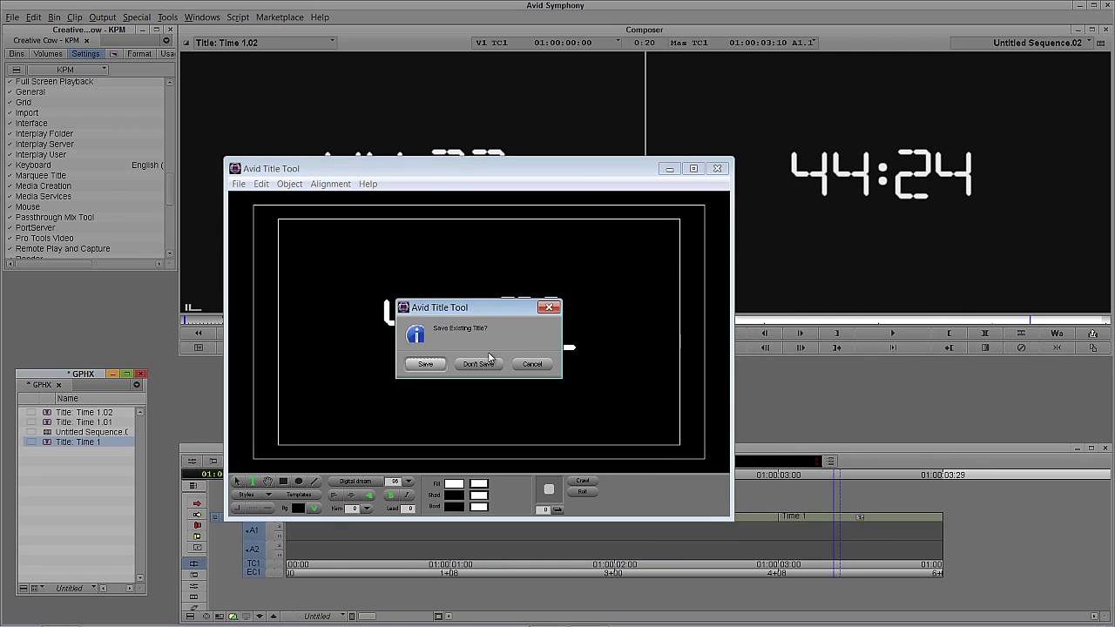
left_click(425, 364)
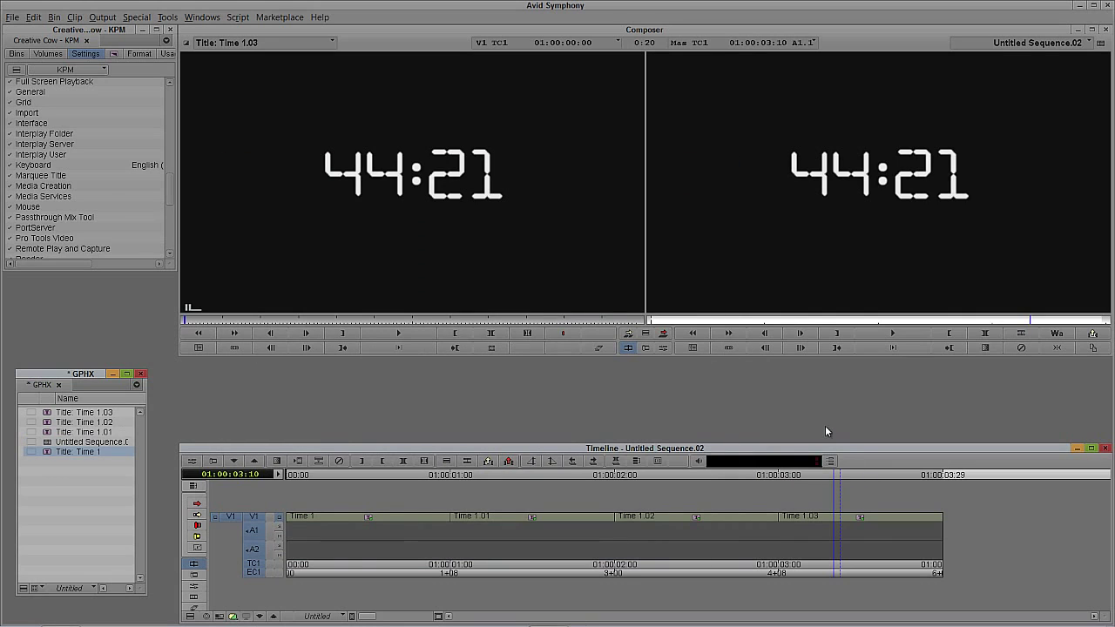
Apply the BCC Film Glow effect from the BCC Film Style category to the sequence's first title clip
left_click_drag(638, 526, 296, 544)
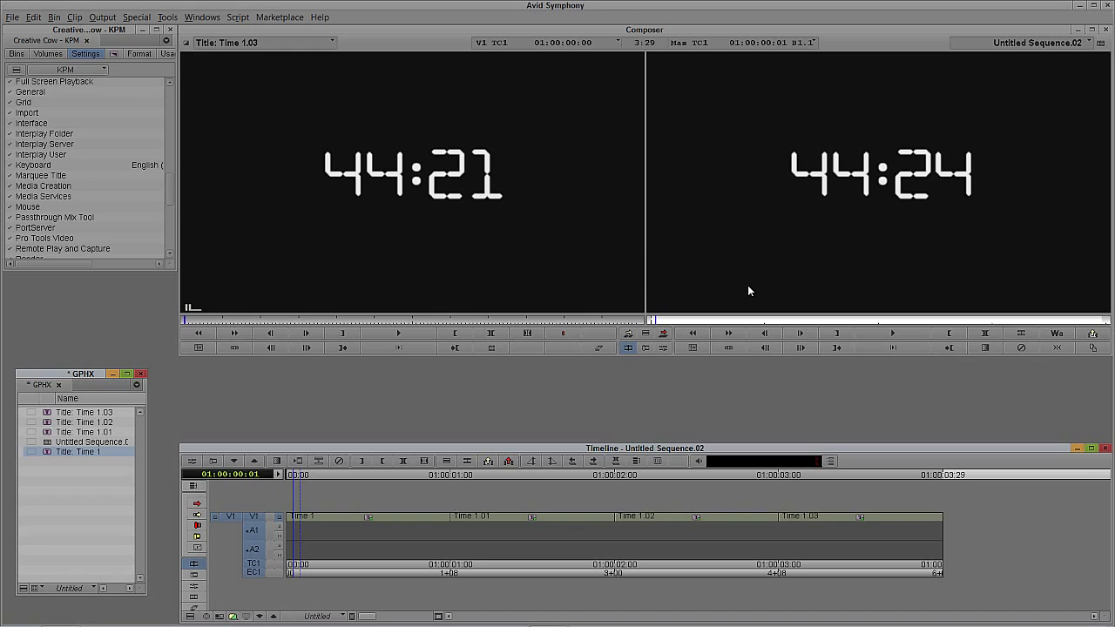
left_click(17, 53)
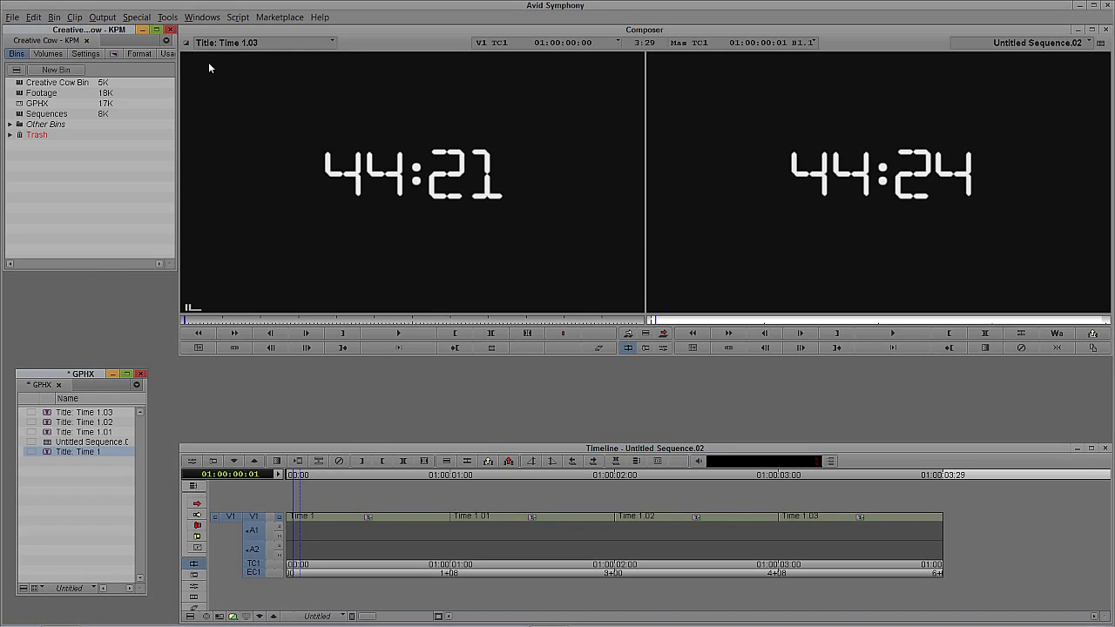
key("ctrl+8")
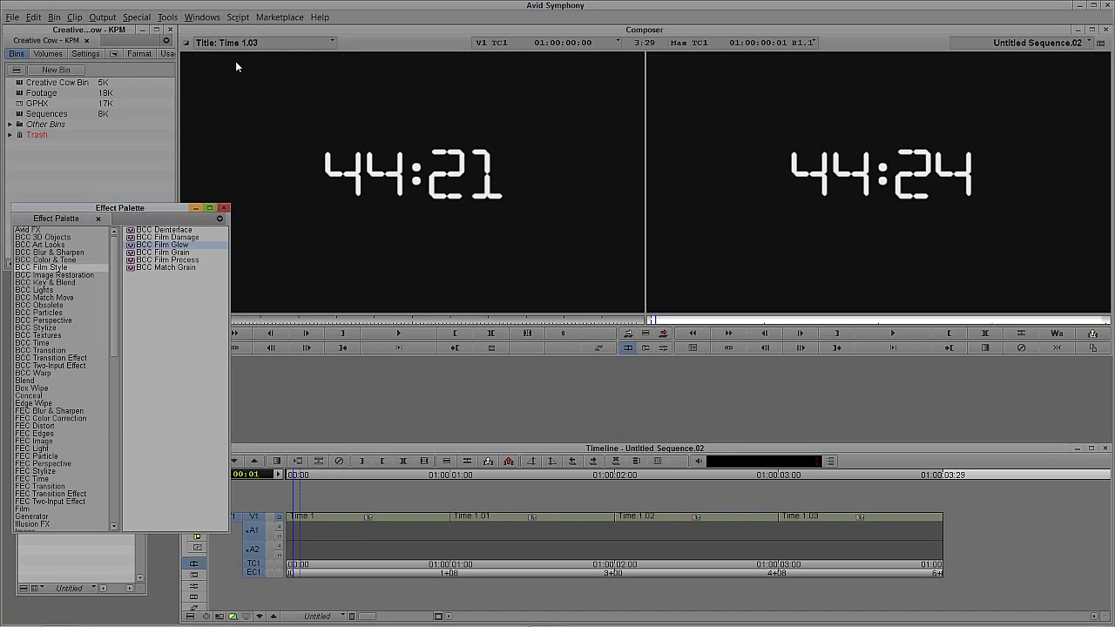
left_click_drag(139, 209, 139, 139)
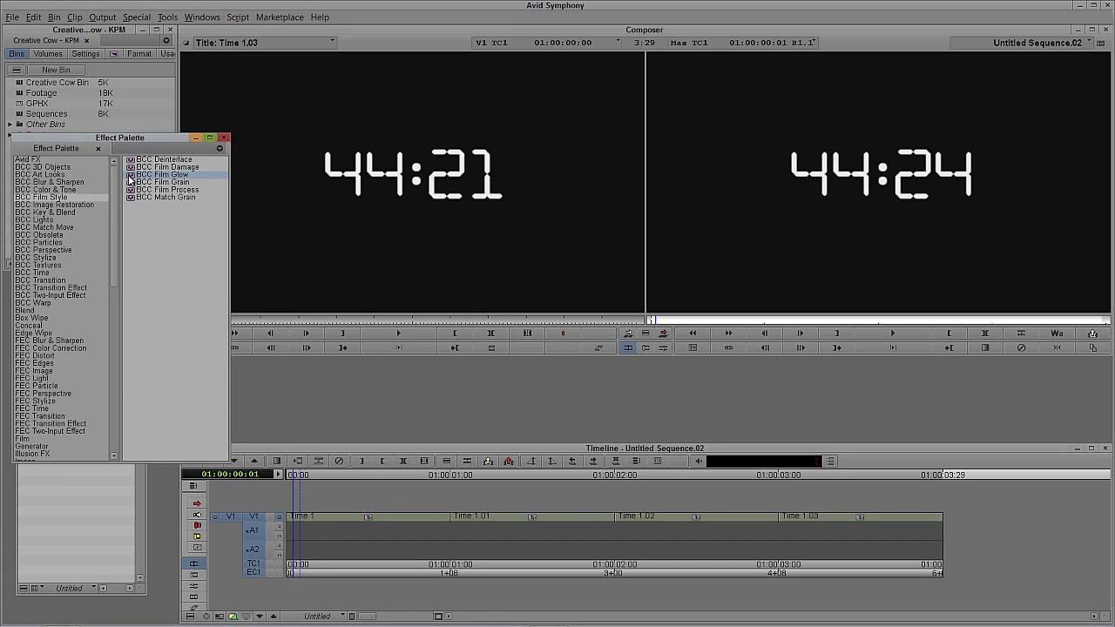
left_click_drag(129, 177, 401, 422)
left_click_drag(382, 507, 376, 515)
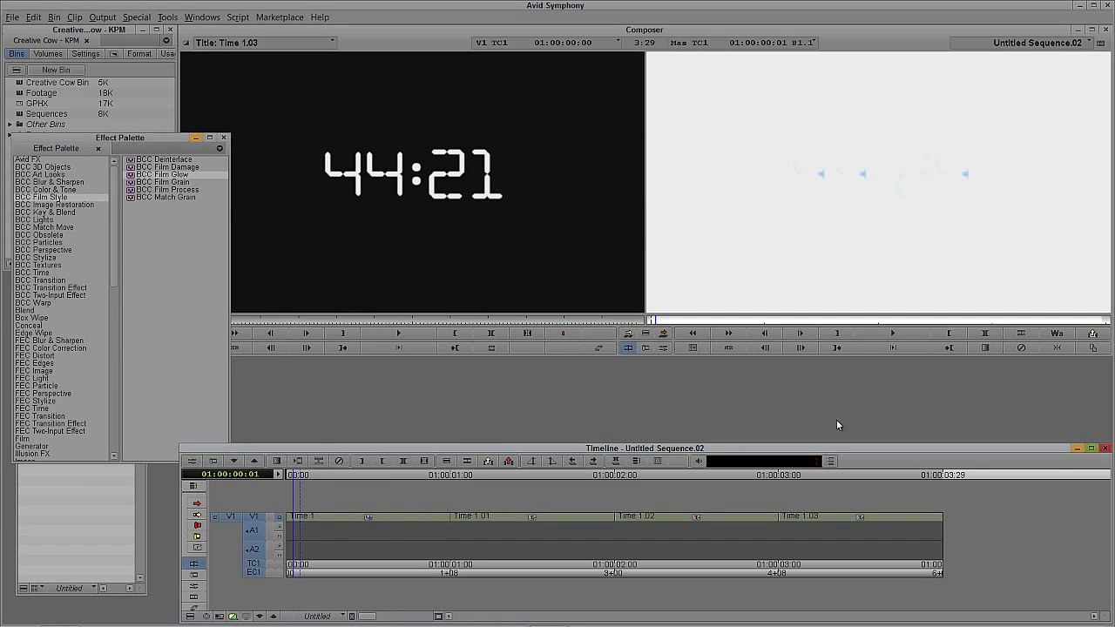
Apply the first clip's Film Glow to the title matte and set its glow color to orange
left_click(365, 520)
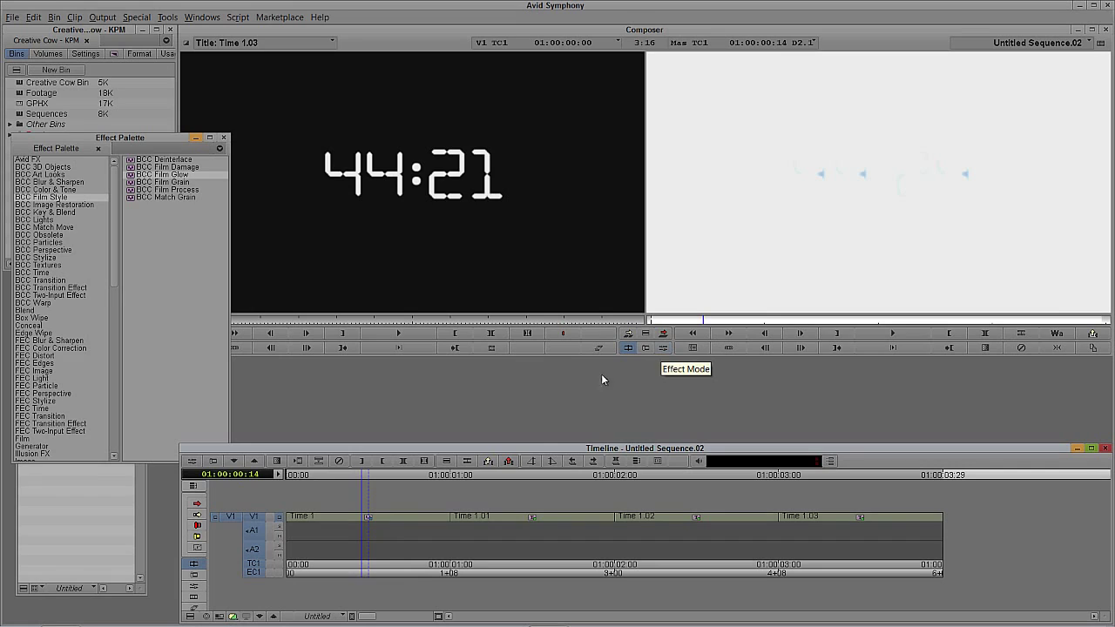
left_click(189, 465)
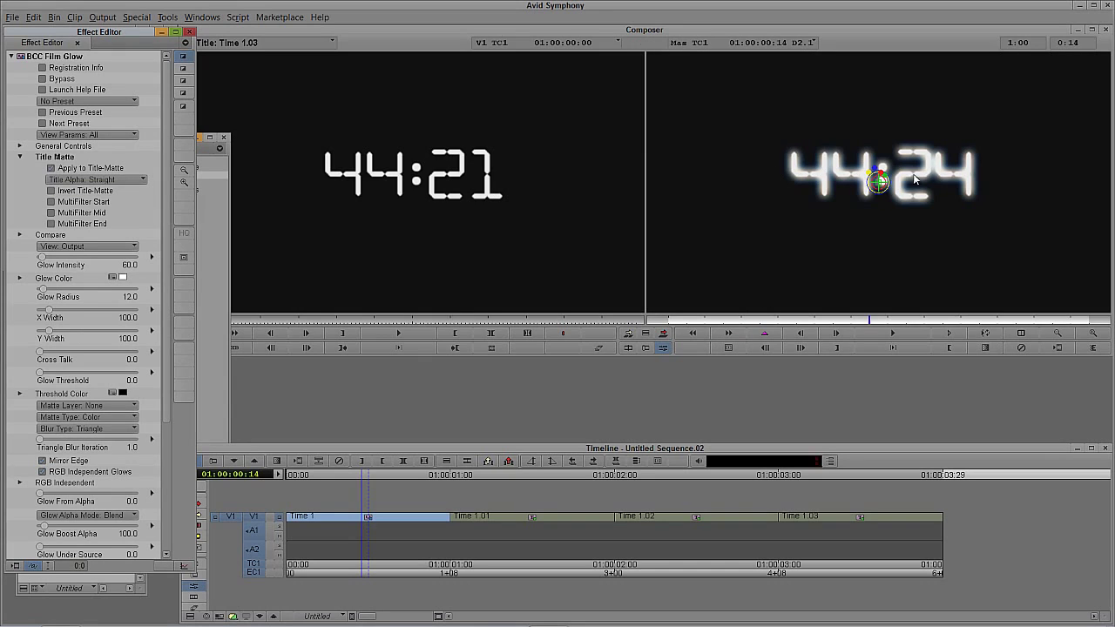
mouse_move(887, 195)
left_click(115, 277)
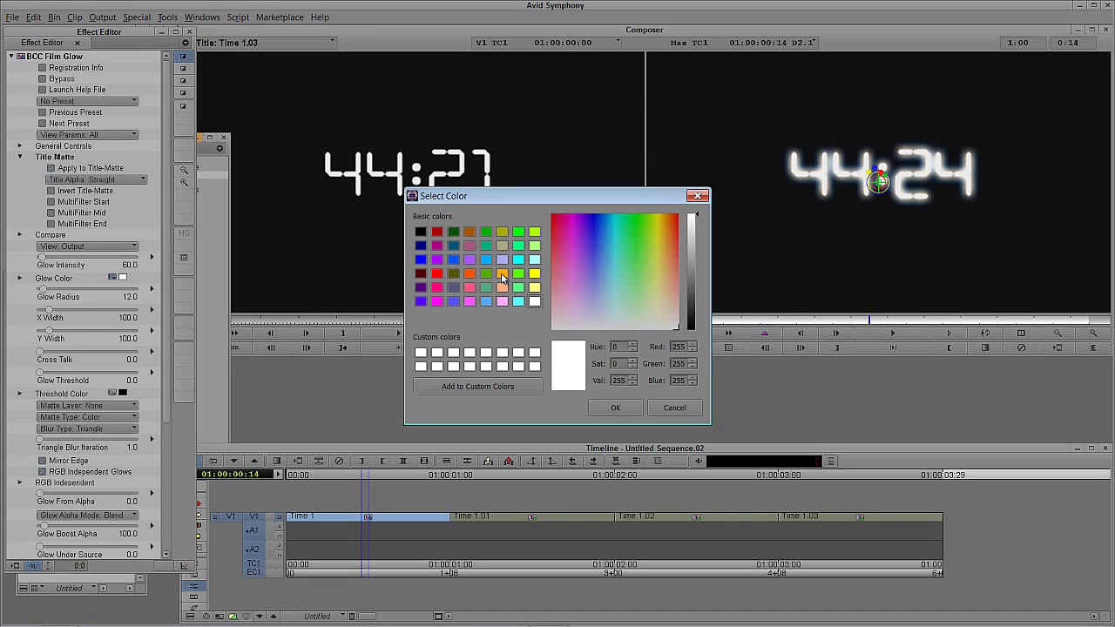
left_click(501, 288)
left_click(615, 407)
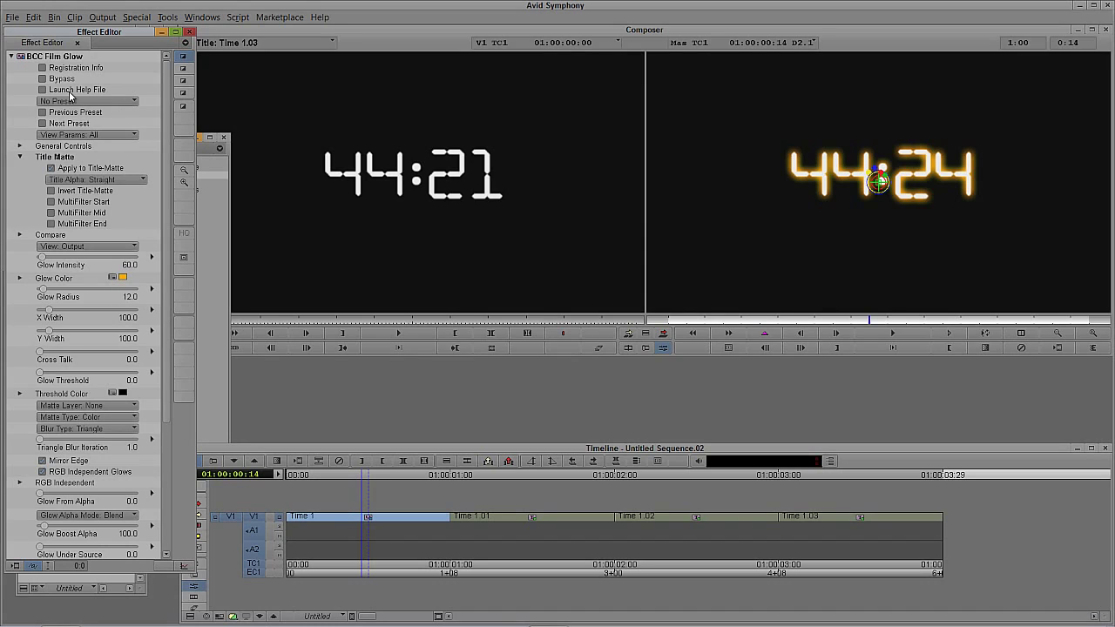
Copy the adjusted BCC Film Glow effect onto the second, third and fourth title clips
left_click(535, 517)
left_click(530, 517)
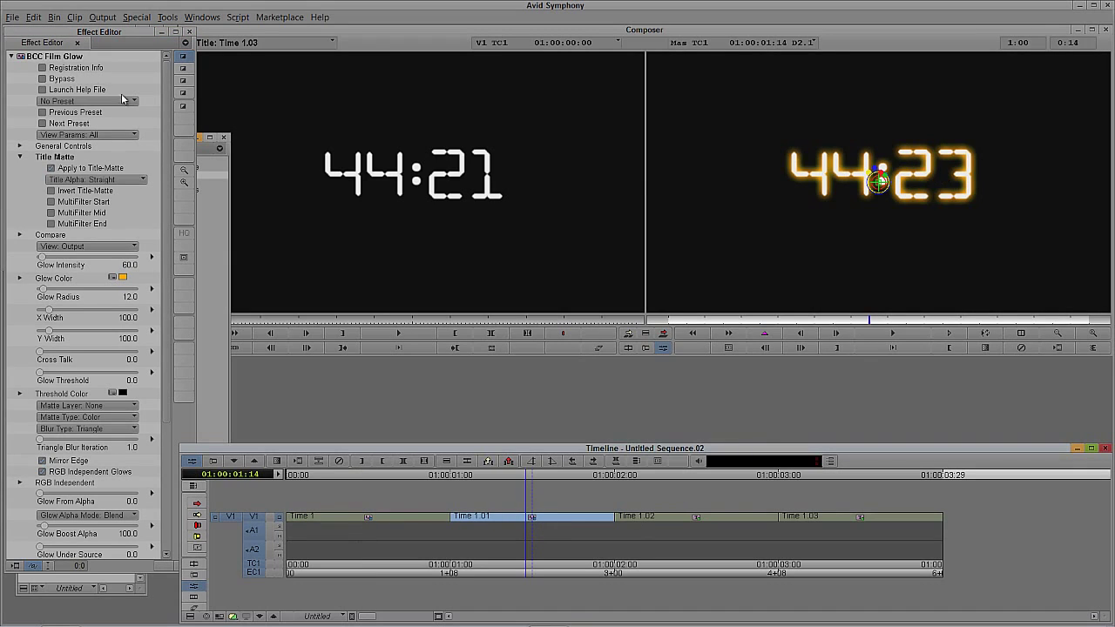
left_click(23, 61)
left_click(673, 520)
left_click(666, 517)
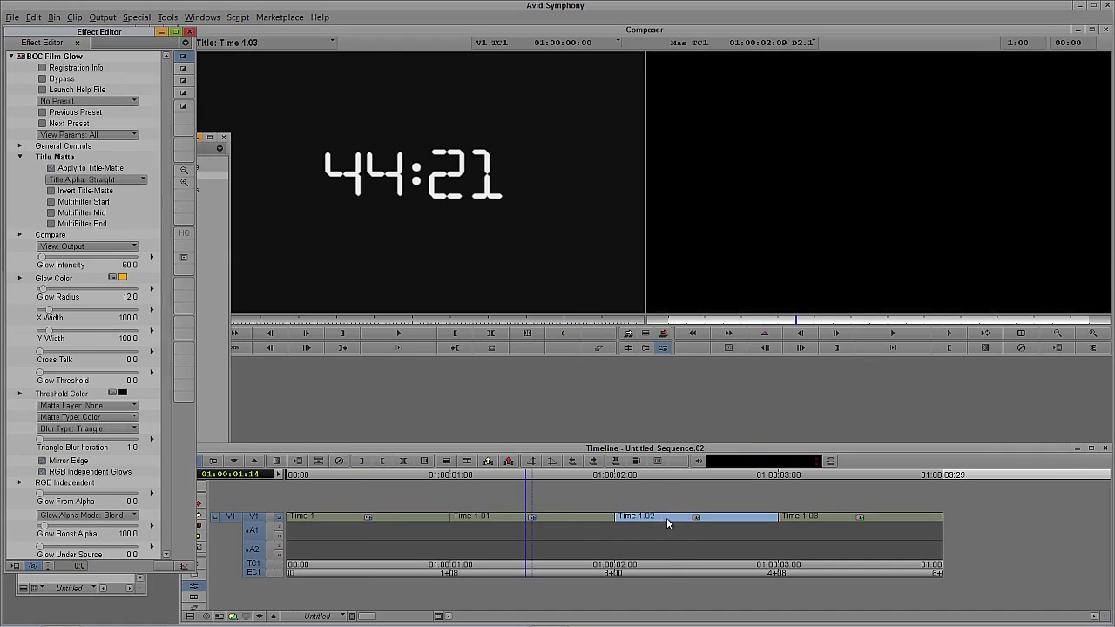
left_click(19, 58)
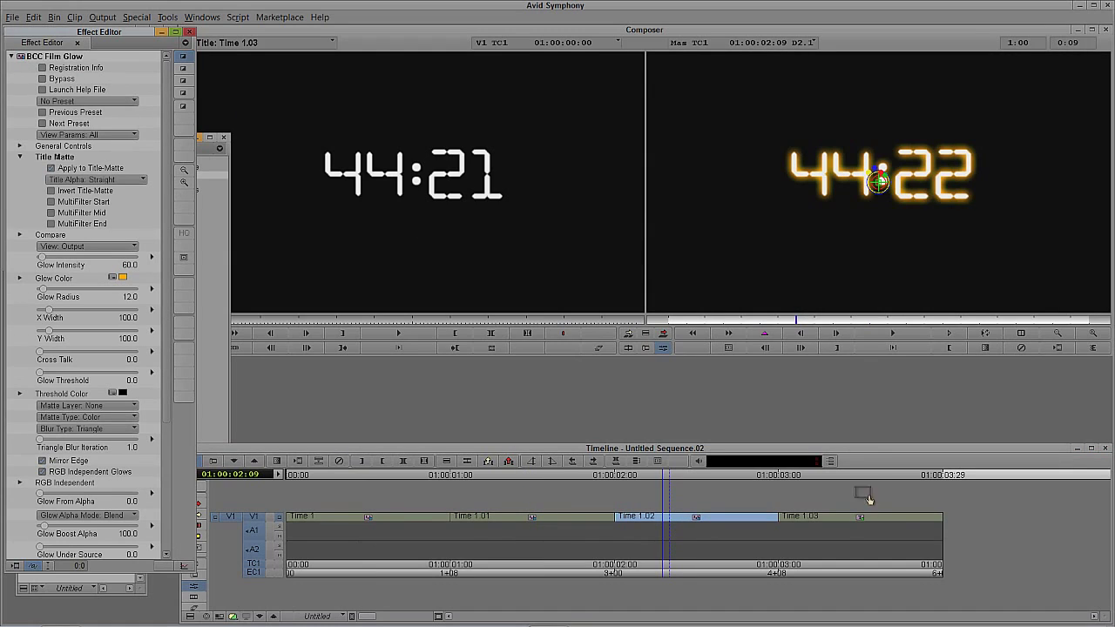
left_click(852, 518)
left_click(843, 513)
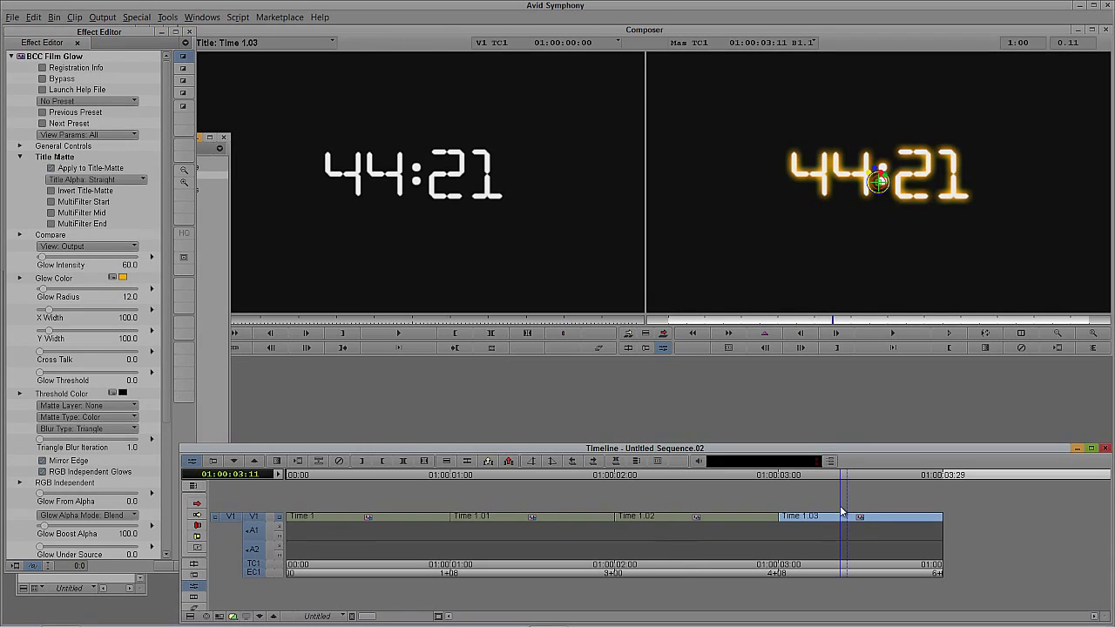
Mark the whole sequence from start to end and render the effects between the In and Out points
left_click_drag(837, 525, 1070, 529)
key("t")
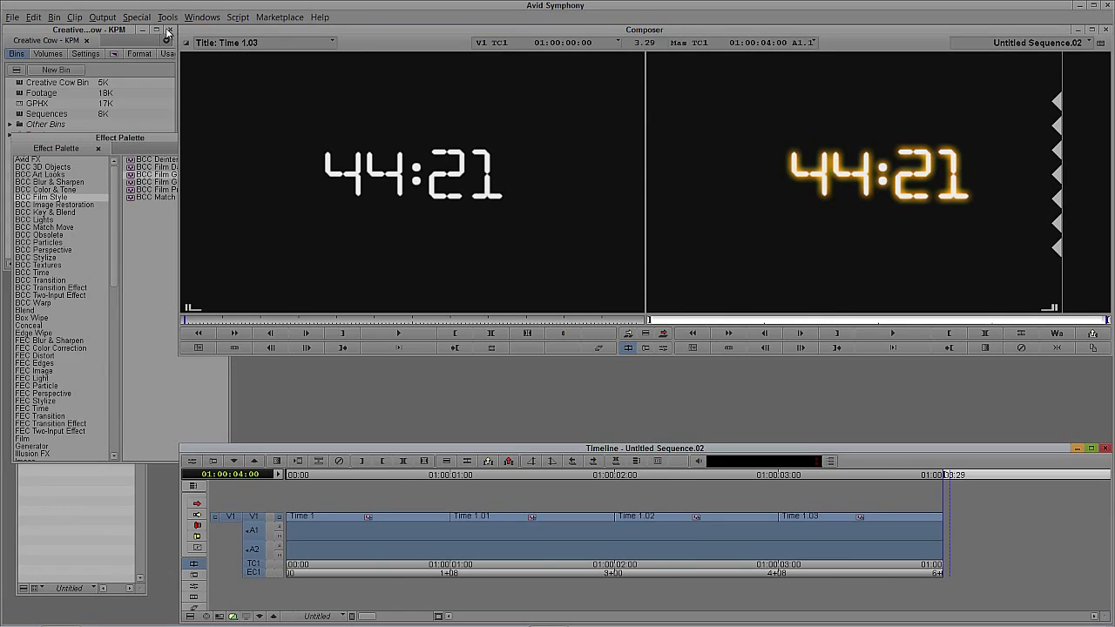
left_click(76, 18)
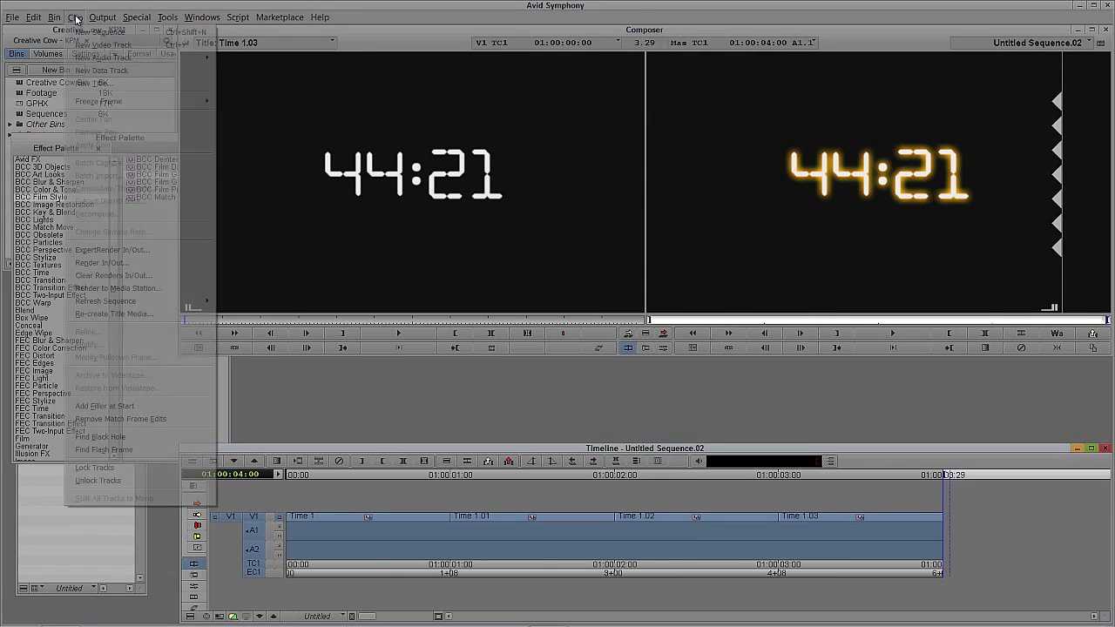
left_click(139, 263)
left_click(572, 345)
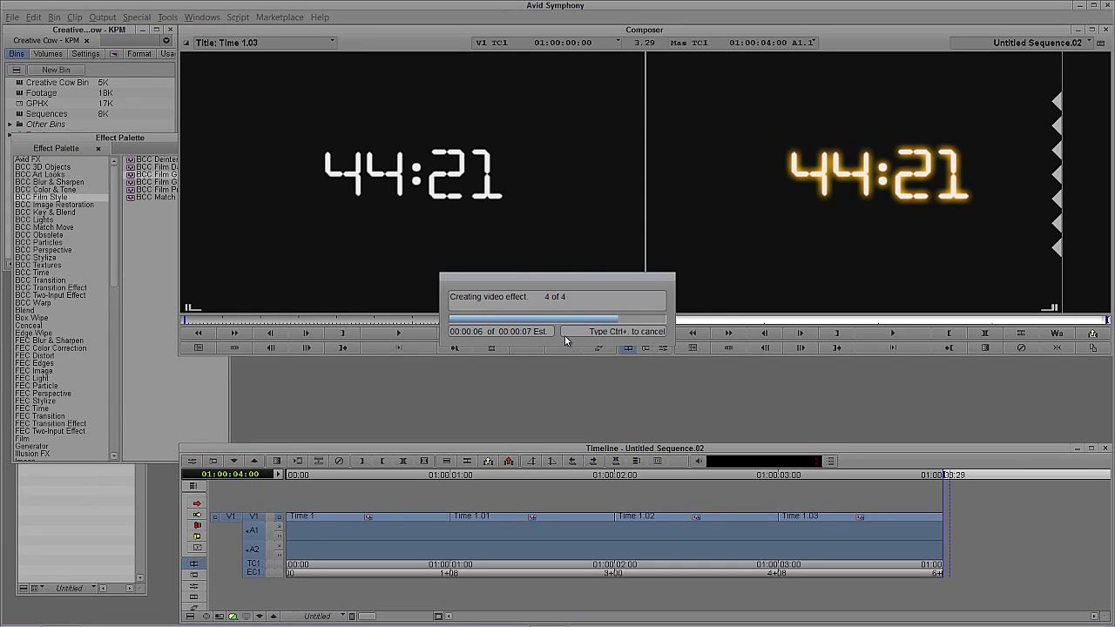
Play the rendered countdown twice from the beginning and park the playhead within the first clip
left_click(547, 519)
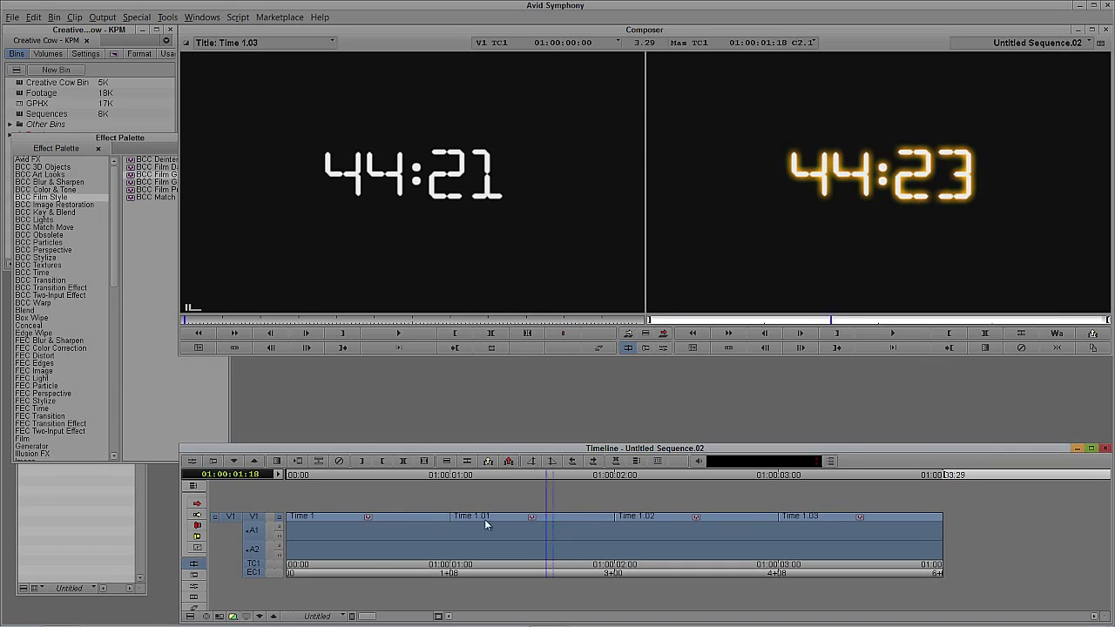
key("Home")
key("space")
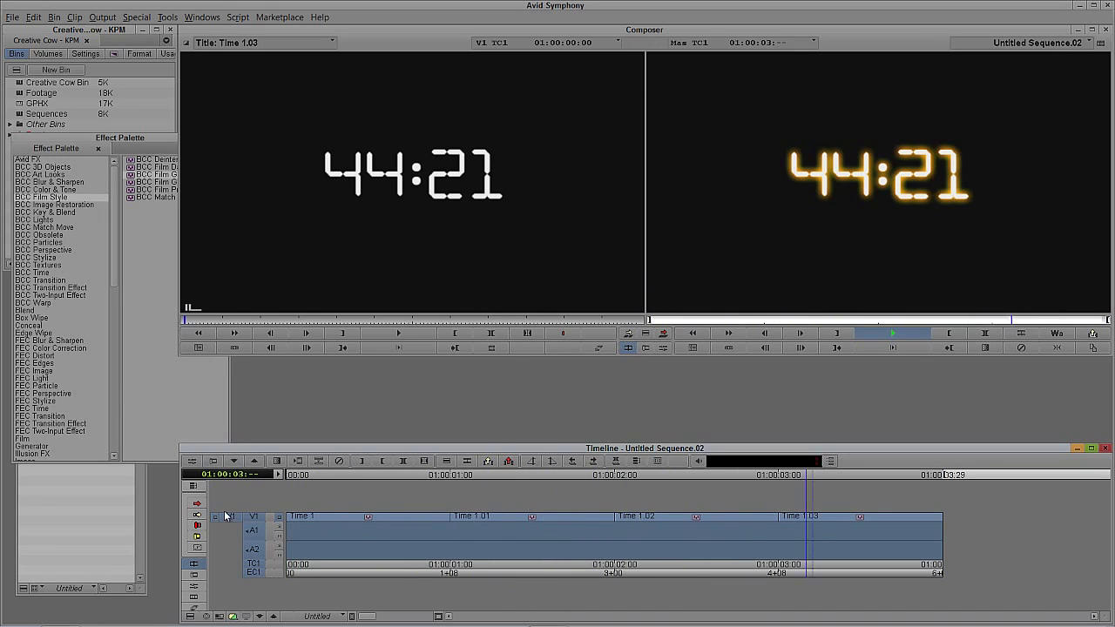
key("Home")
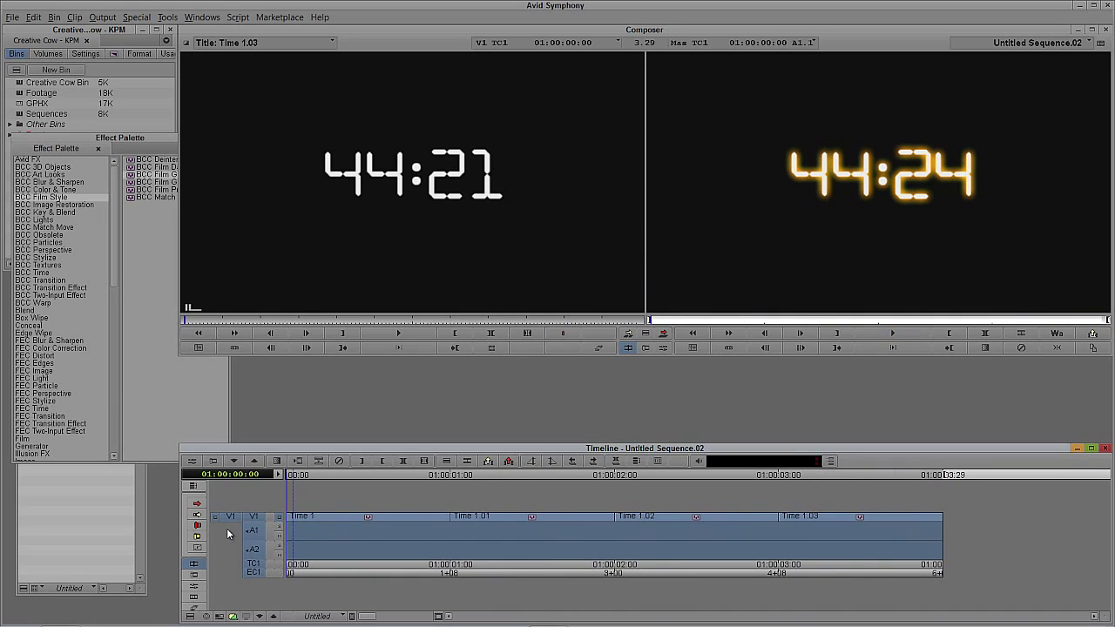
key("space")
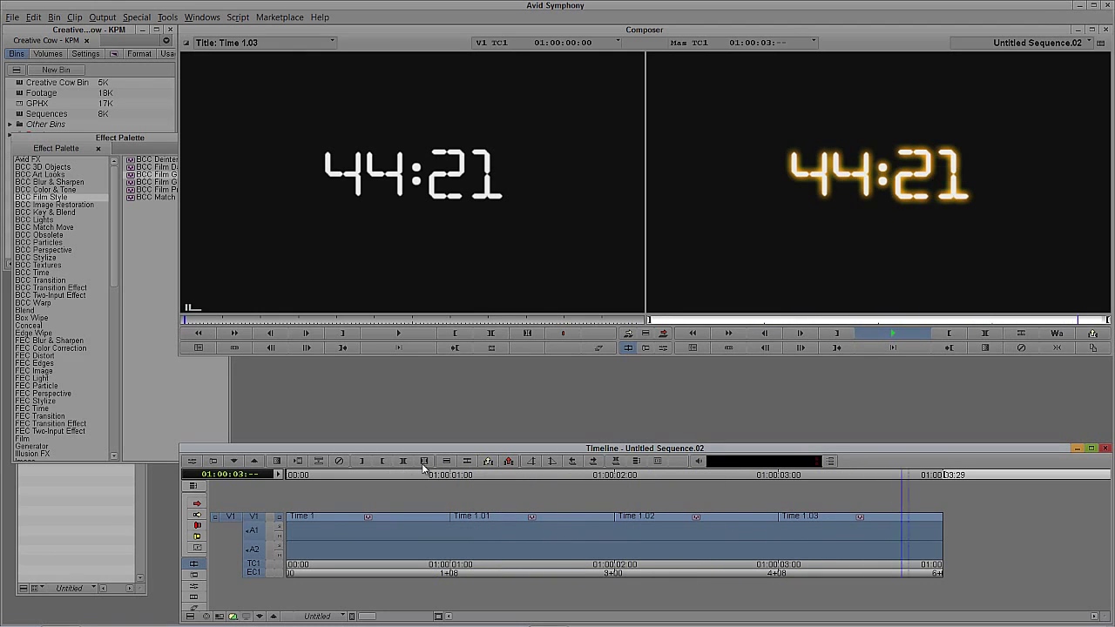
left_click(645, 532)
left_click(321, 538)
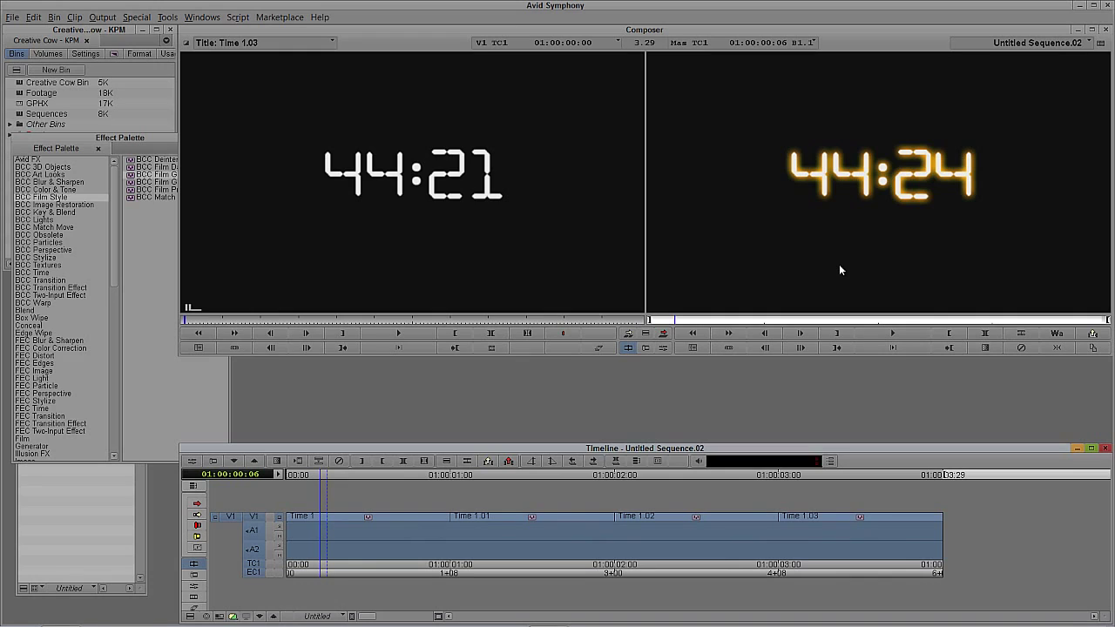
Add two new video tracks to the sequence and leave V1 as the only selected video or audio track
key("ctrl+y")
key("ctrl+y")
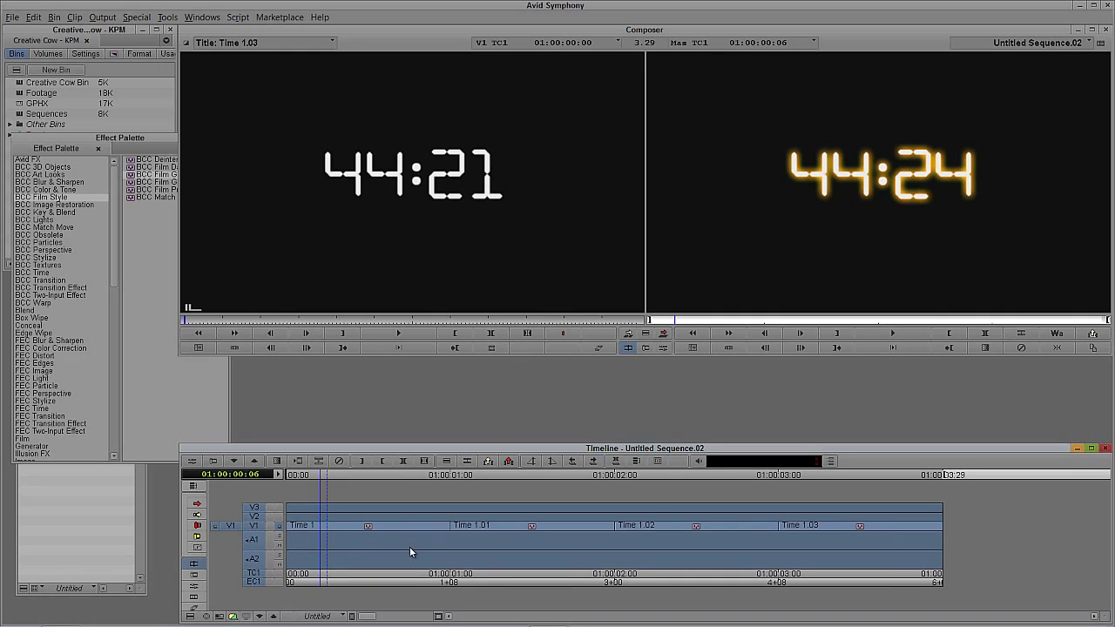
left_click(253, 558)
left_click(252, 540)
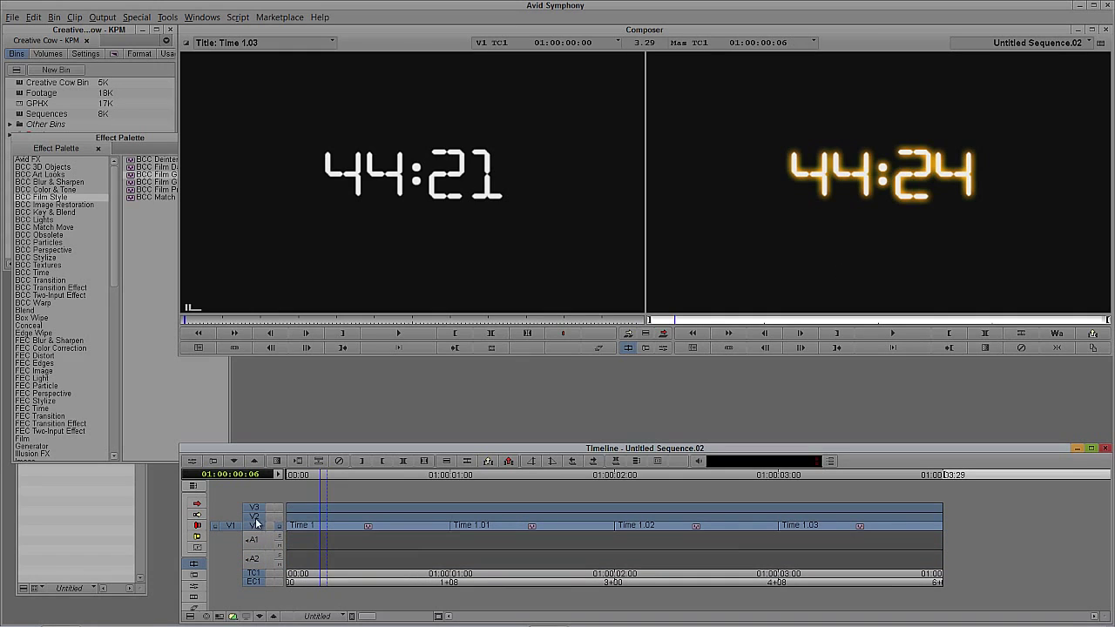
left_click(254, 517)
left_click(254, 507)
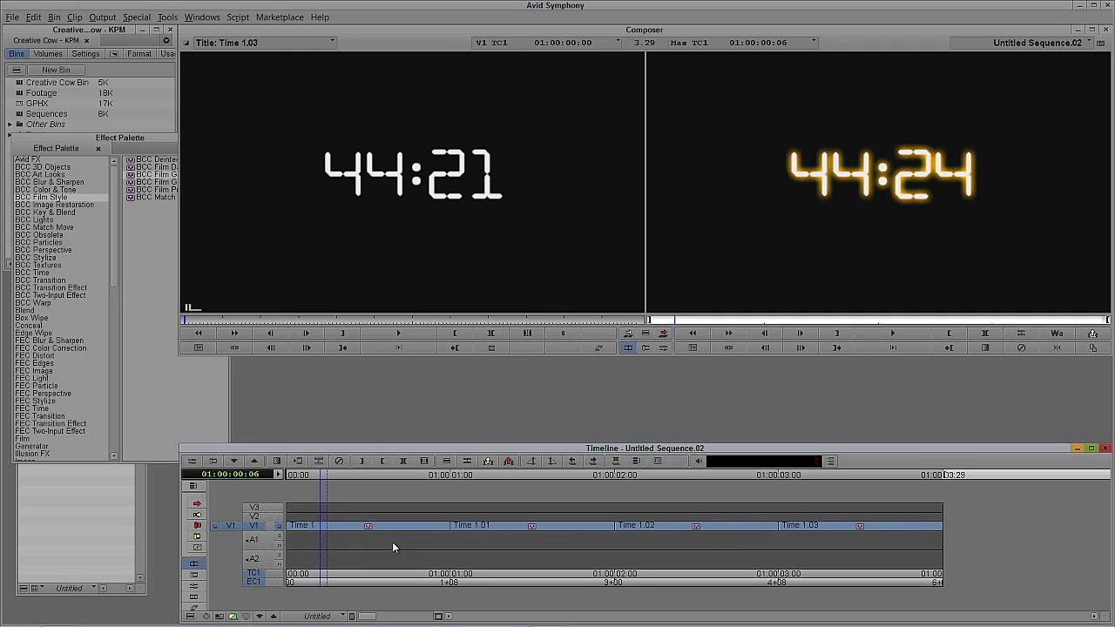
Load the marked countdown from V1 as the source and overwrite it onto V3, clearing V1
key("alt+c")
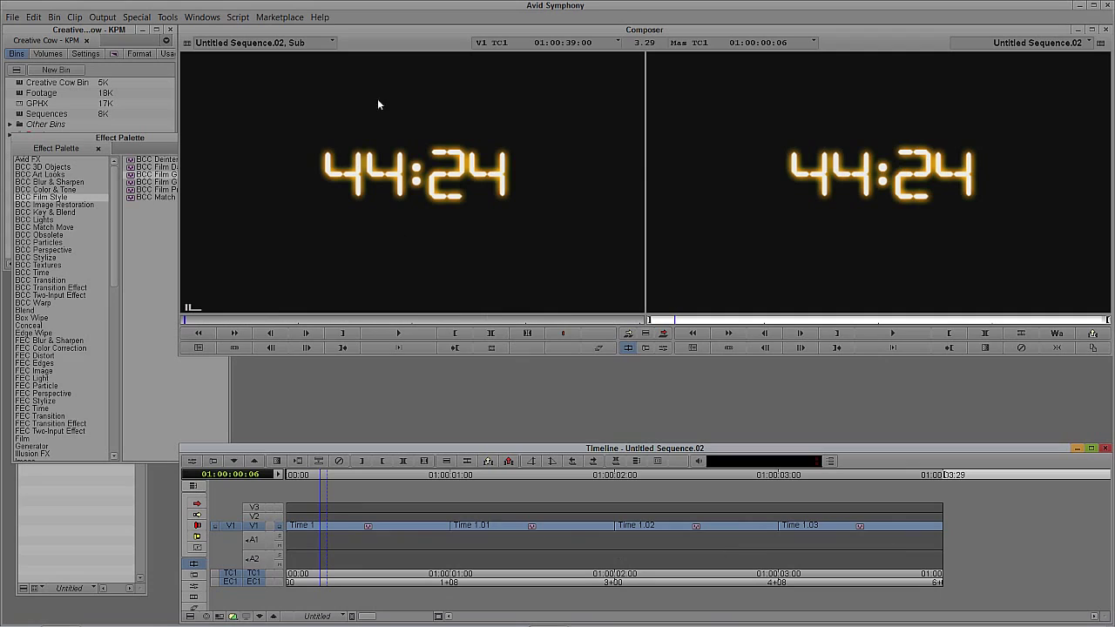
left_click(253, 510)
left_click(254, 525)
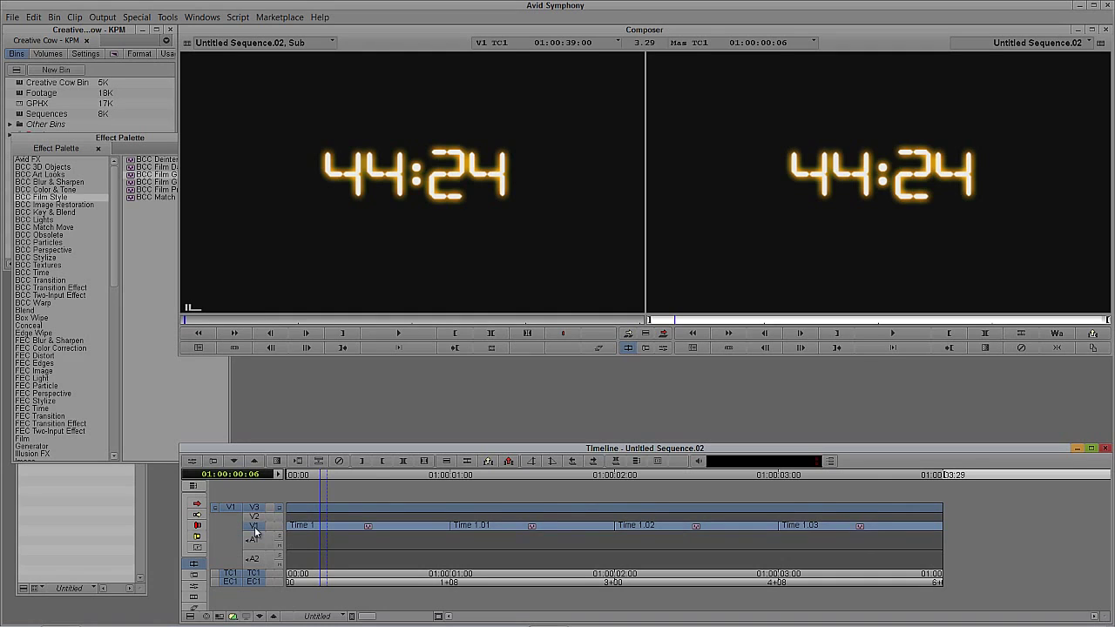
key("b")
left_click(369, 514)
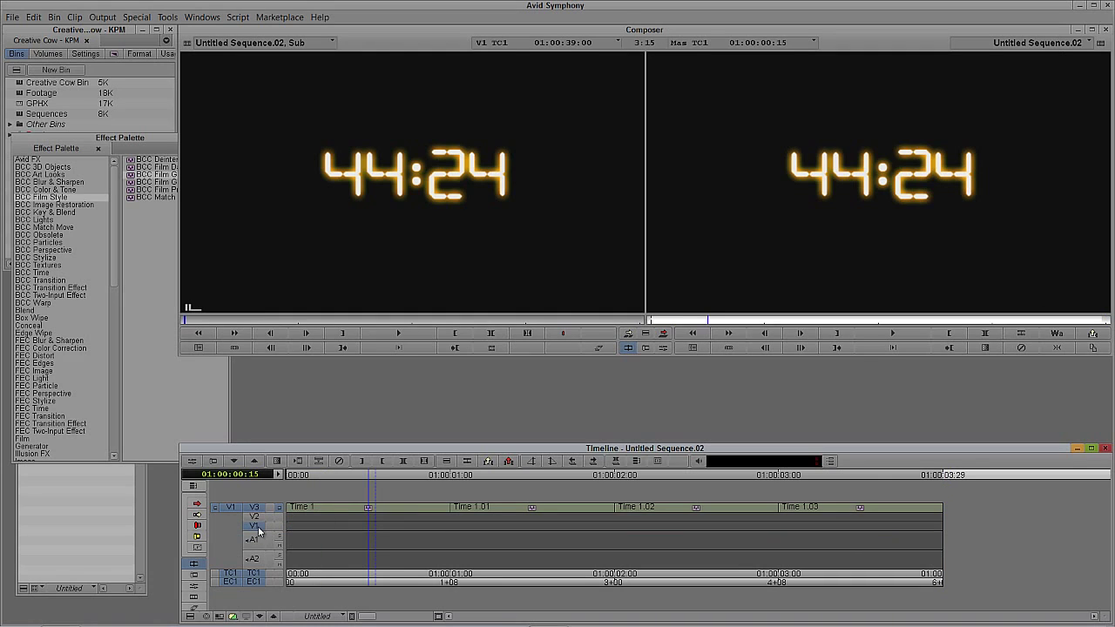
Undo the transfer of the countdown clips to V3, redo it, and return the playhead to the sequence start
key("ctrl+z")
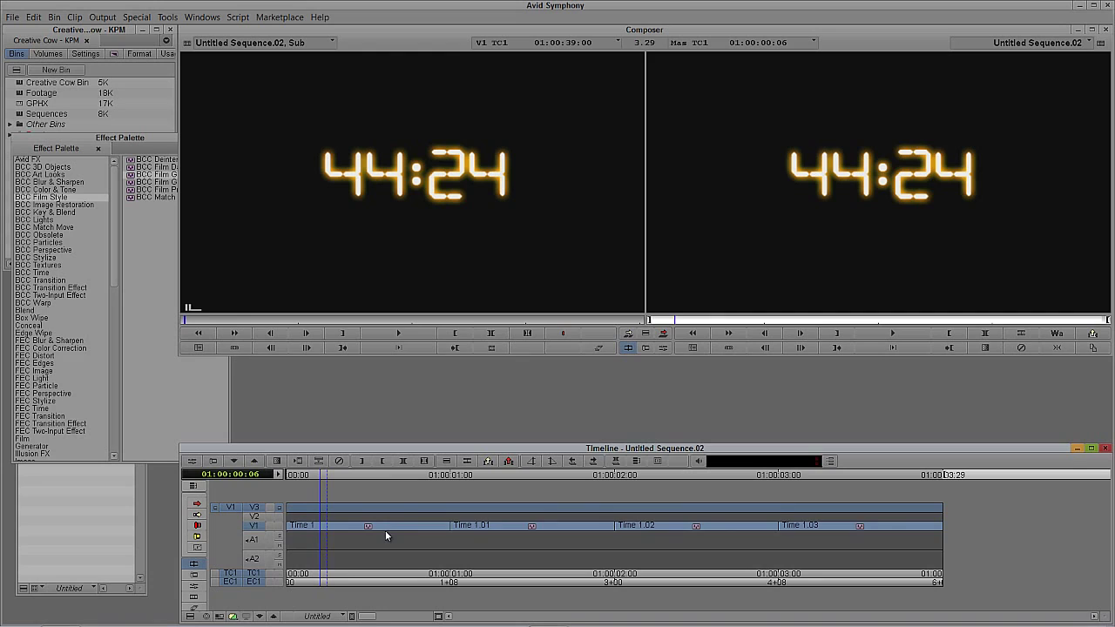
key("ctrl+r")
left_click_drag(541, 505, 248, 548)
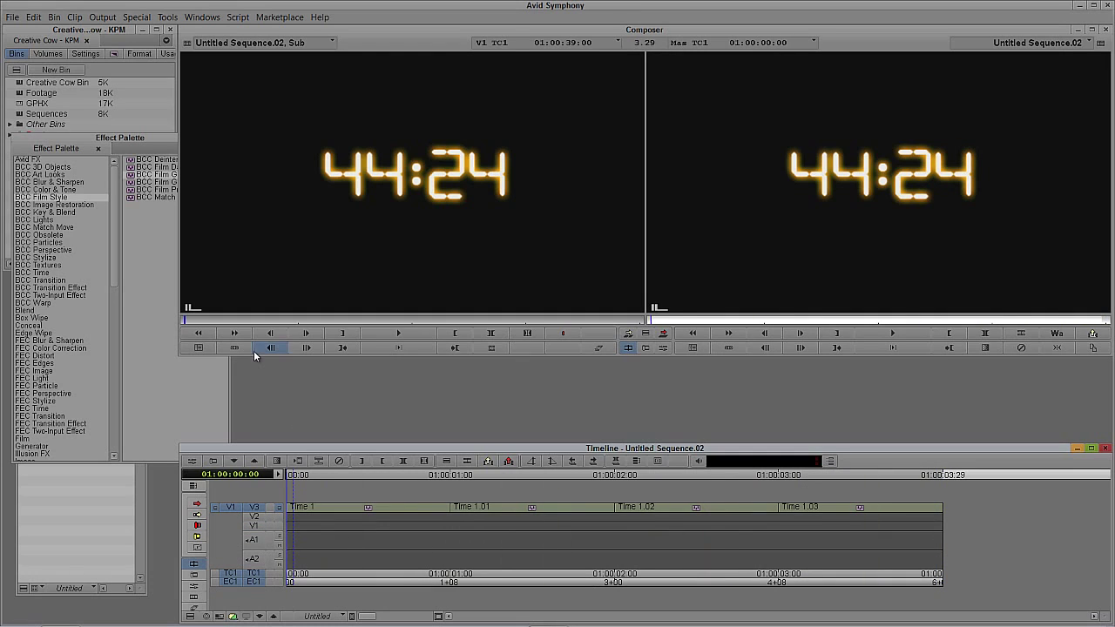
Open the Timelapse bin from Other Bins and load the clip 000613_VTXHD.mov as the source
left_click(90, 527)
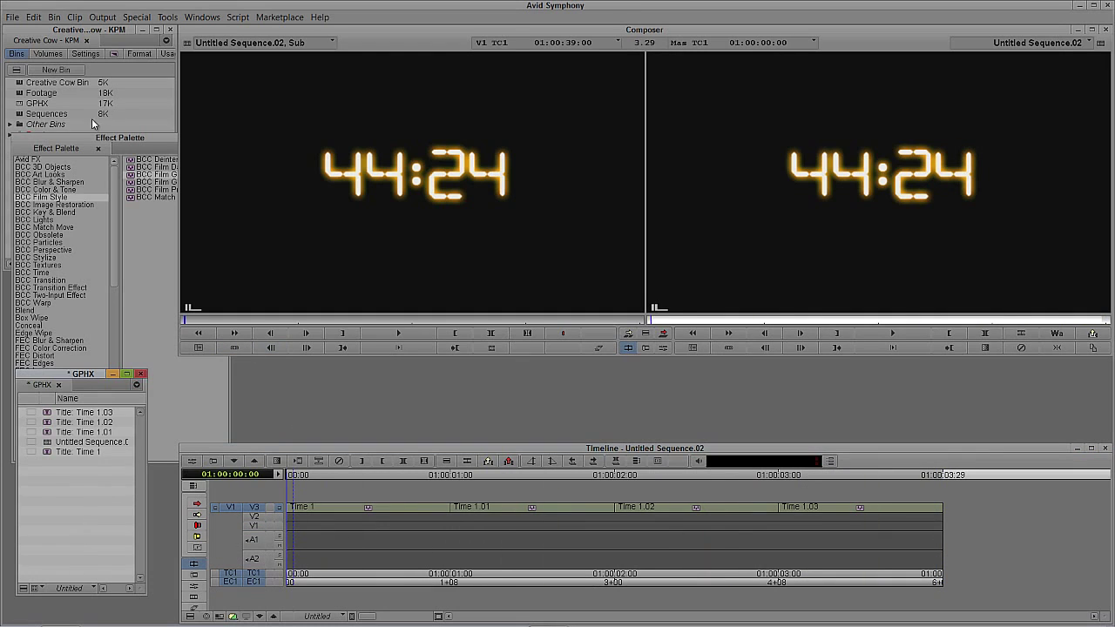
left_click(101, 30)
left_click(9, 125)
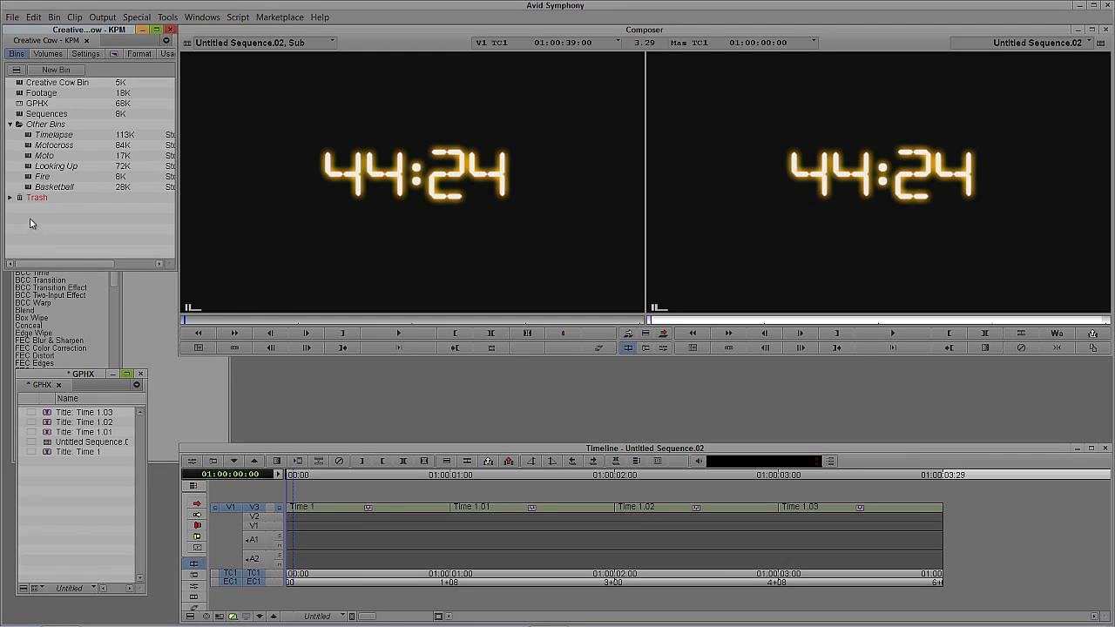
left_click(30, 139)
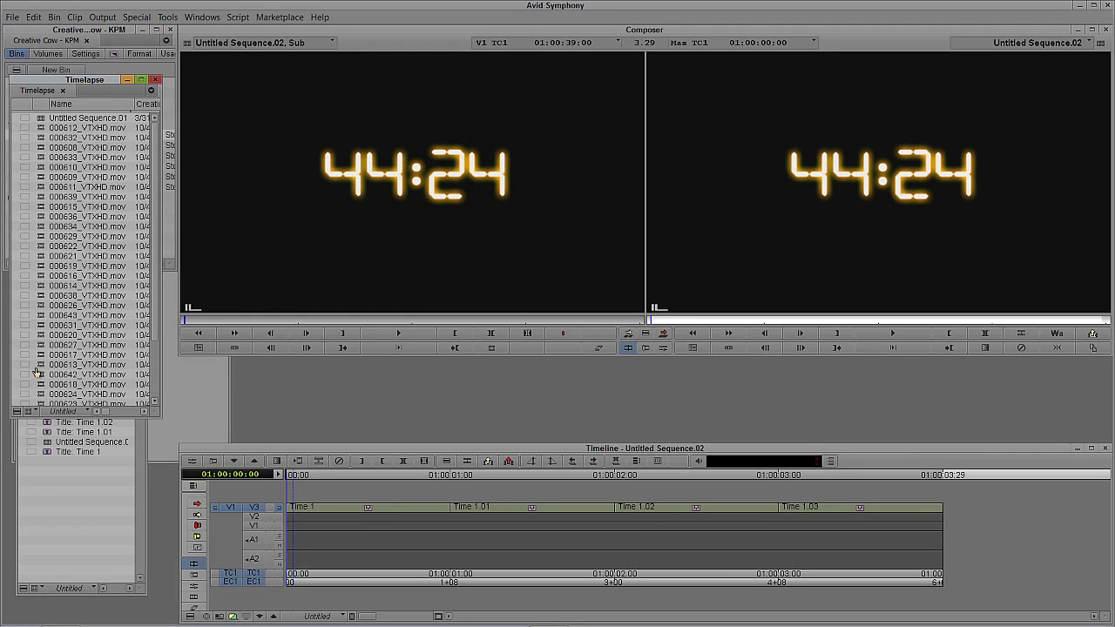
double_click(39, 364)
Mark a source In point at 01:00:03:03 and overwrite the timelapse clip onto V1 beneath the whole countdown
left_click(283, 320)
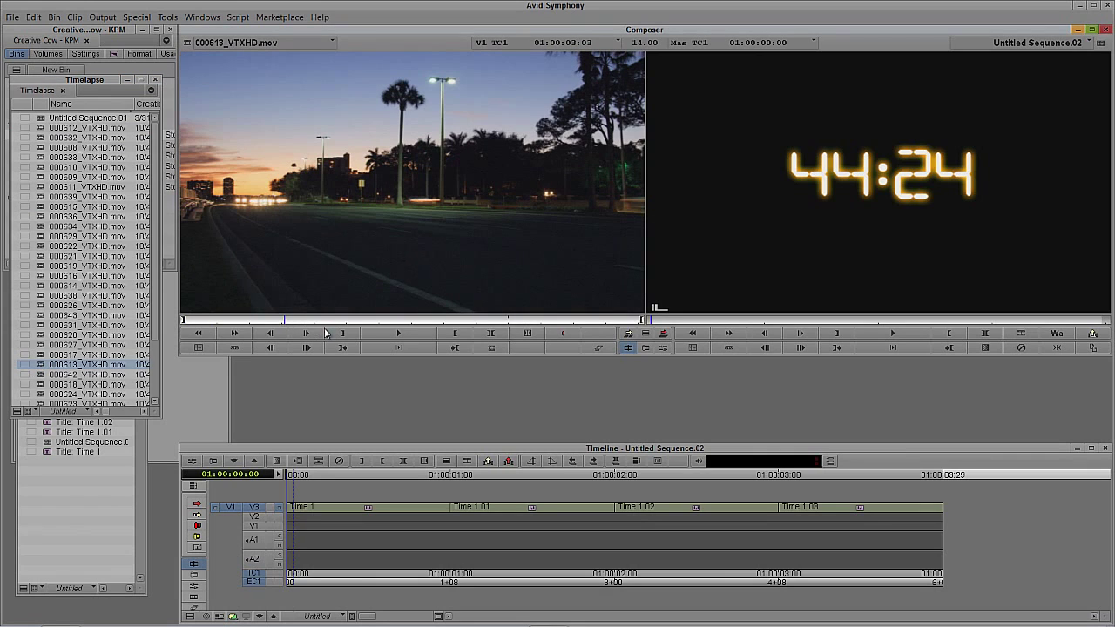
left_click(336, 334)
left_click(771, 202)
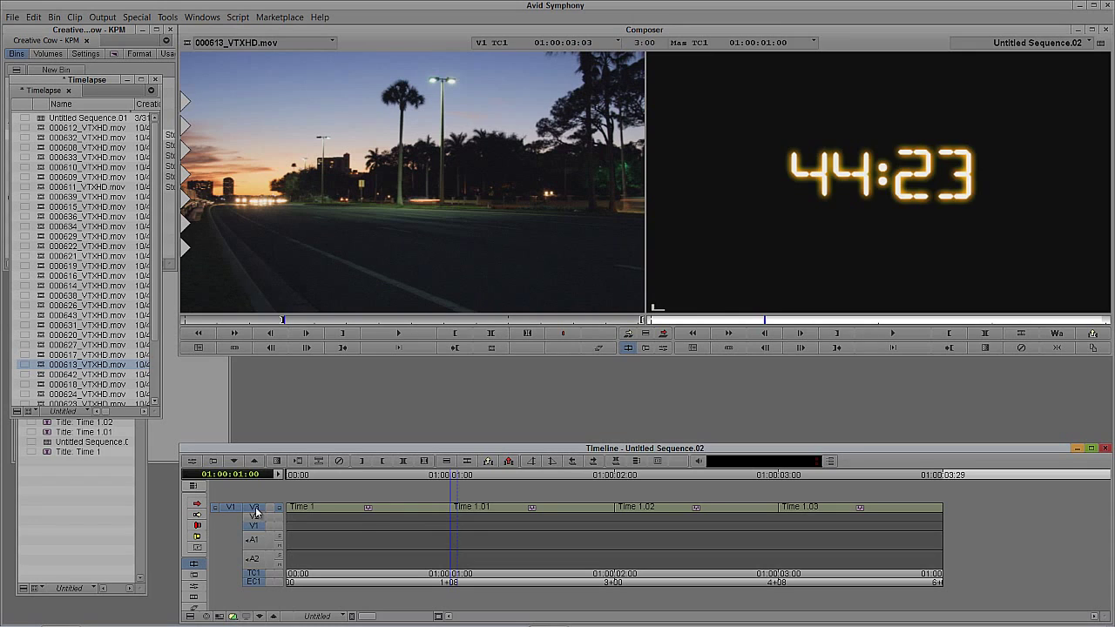
left_click_drag(232, 507, 253, 525)
left_click(357, 525)
key("b")
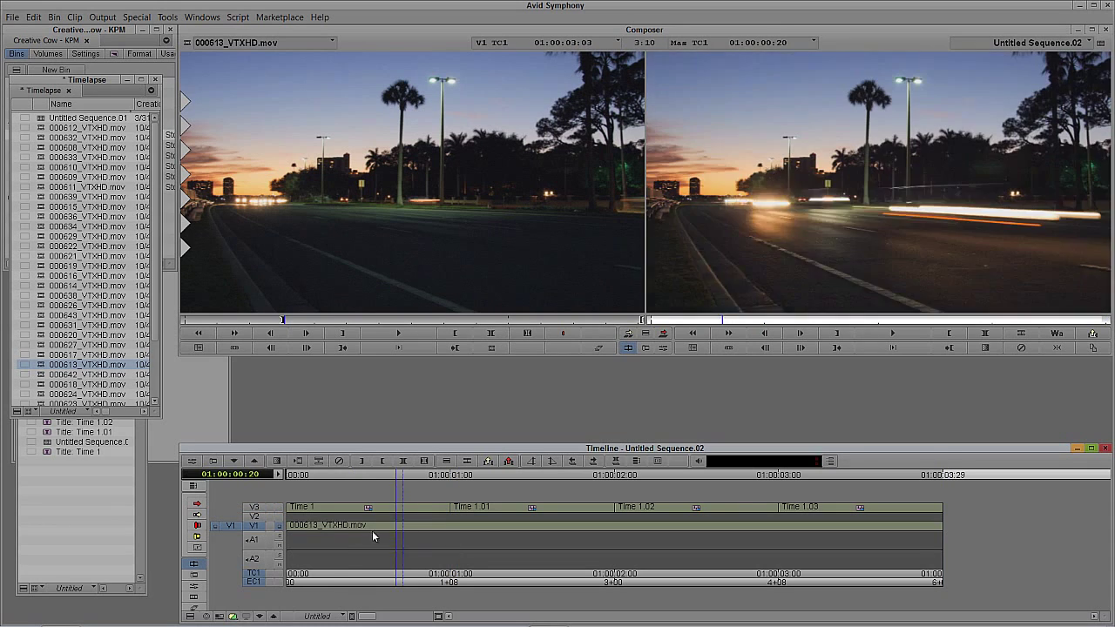
Monitor V3 and scrub from the first to the last title to check the countdown over the timelapse footage
left_click(279, 508)
left_click_drag(358, 518, 418, 516)
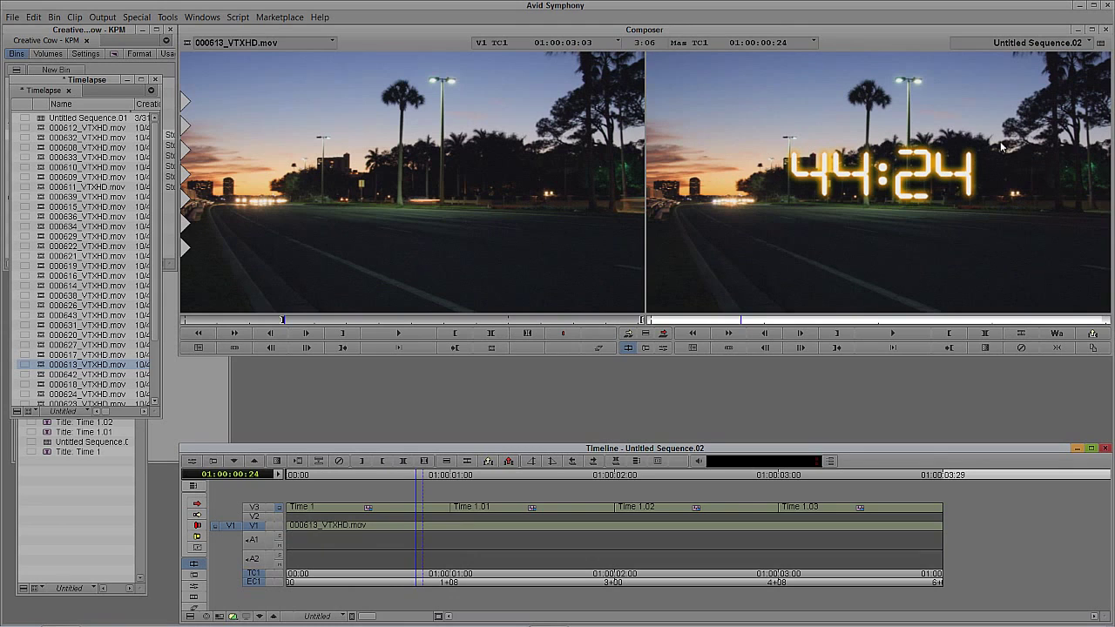
left_click_drag(449, 519, 787, 495)
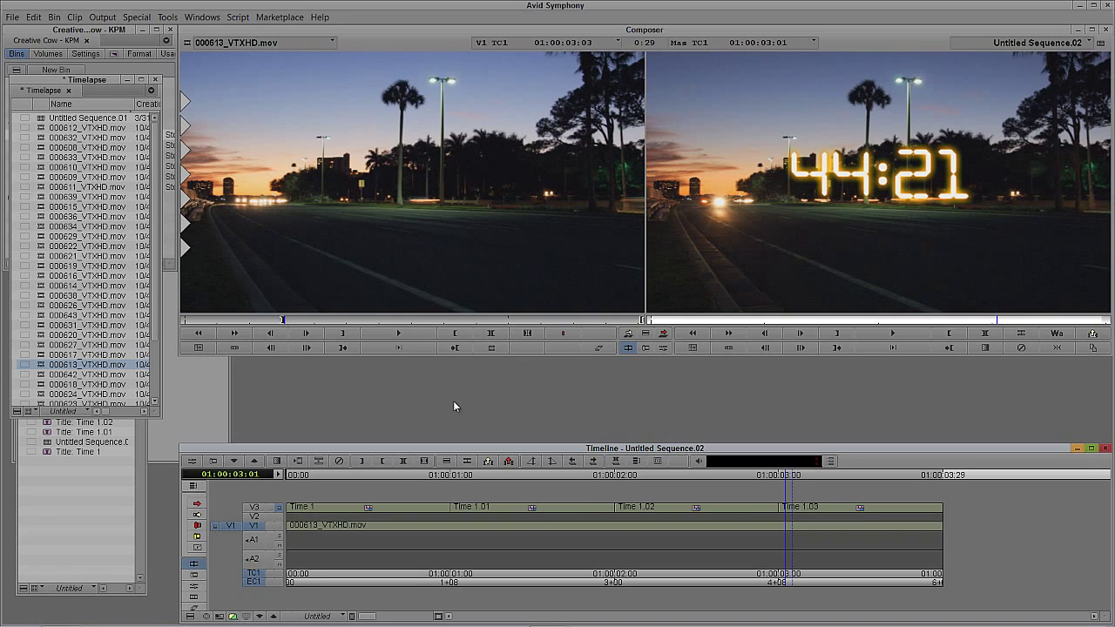
Create a blank title with the video background turned off and save it as "black" in the GPHX bin
left_click(782, 244)
left_click(75, 16)
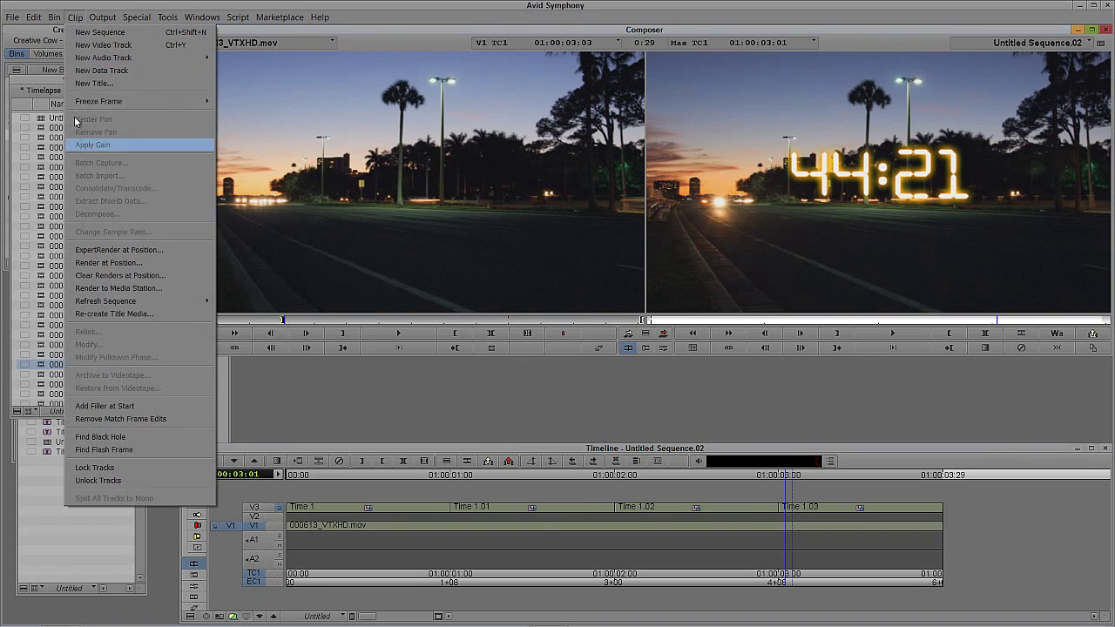
left_click(87, 82)
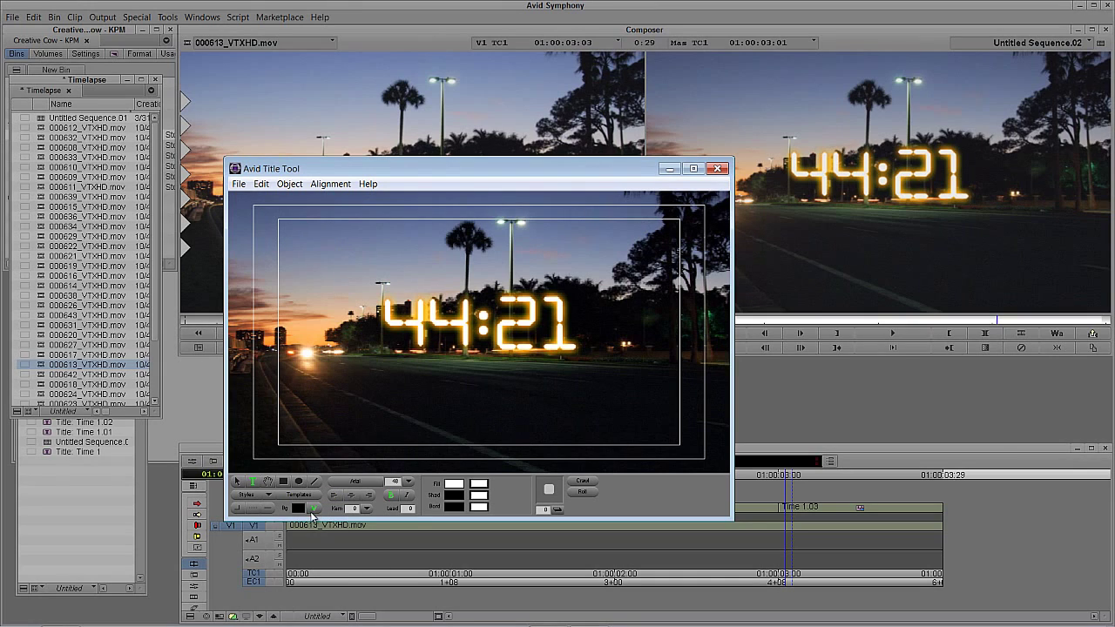
left_click(314, 508)
left_click(718, 170)
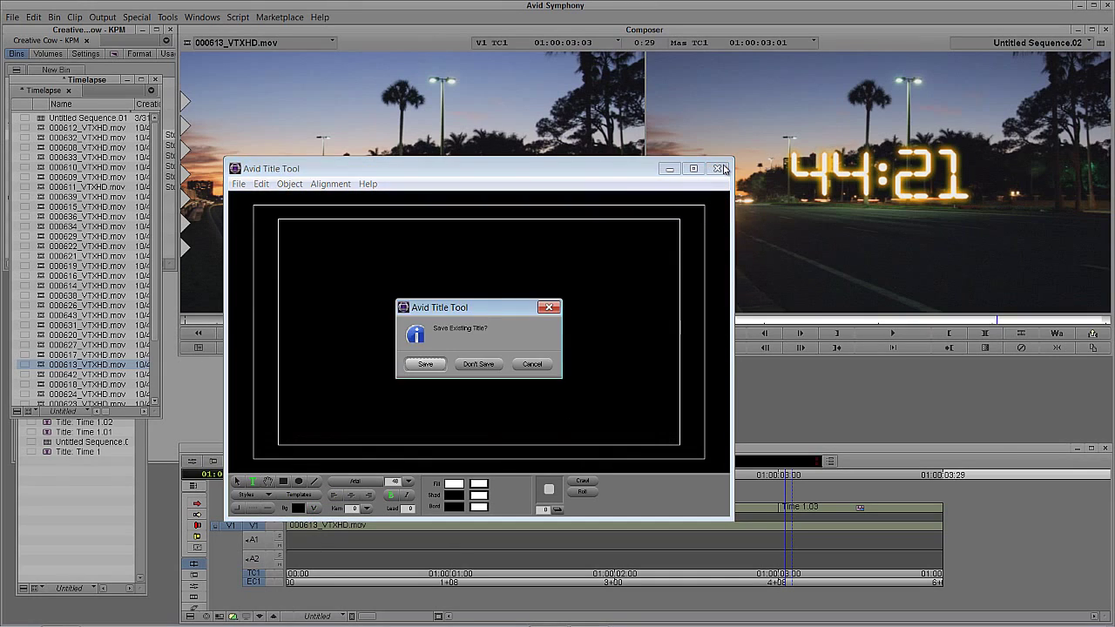
key("Return")
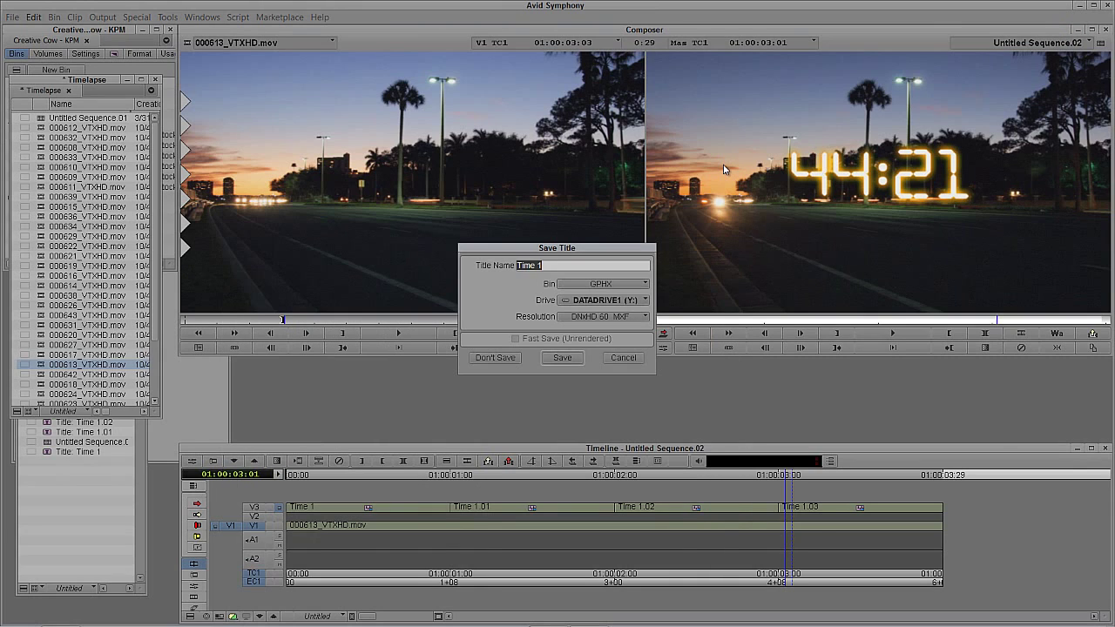
type("black")
key("Return")
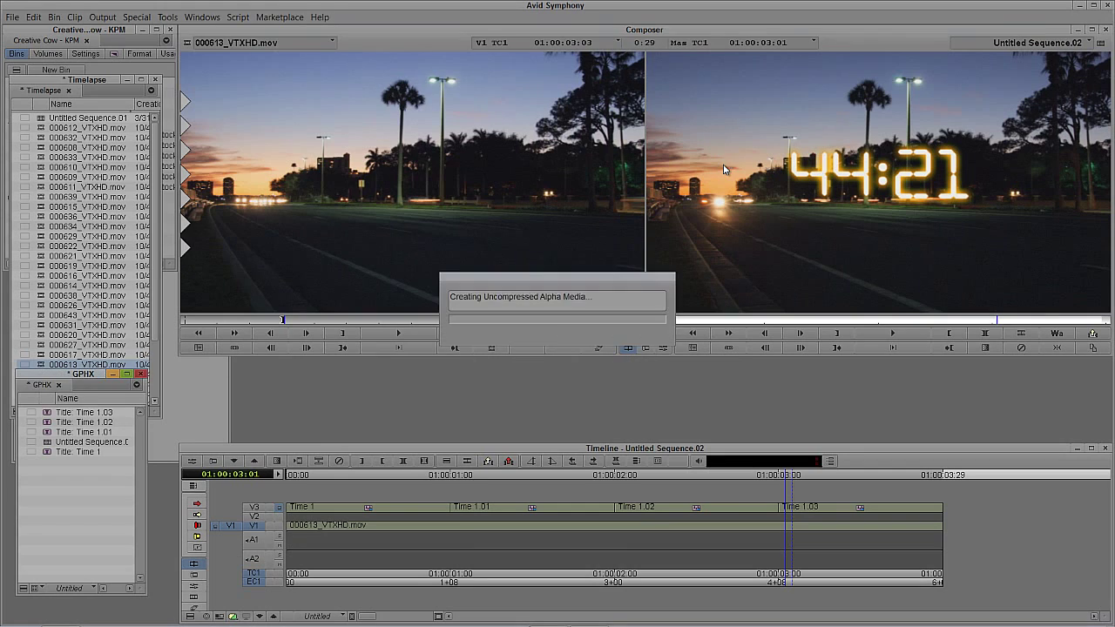
Mark an In point inside the black title and overwrite it onto V2 between the countdown and the timelapse clip
left_click(274, 320)
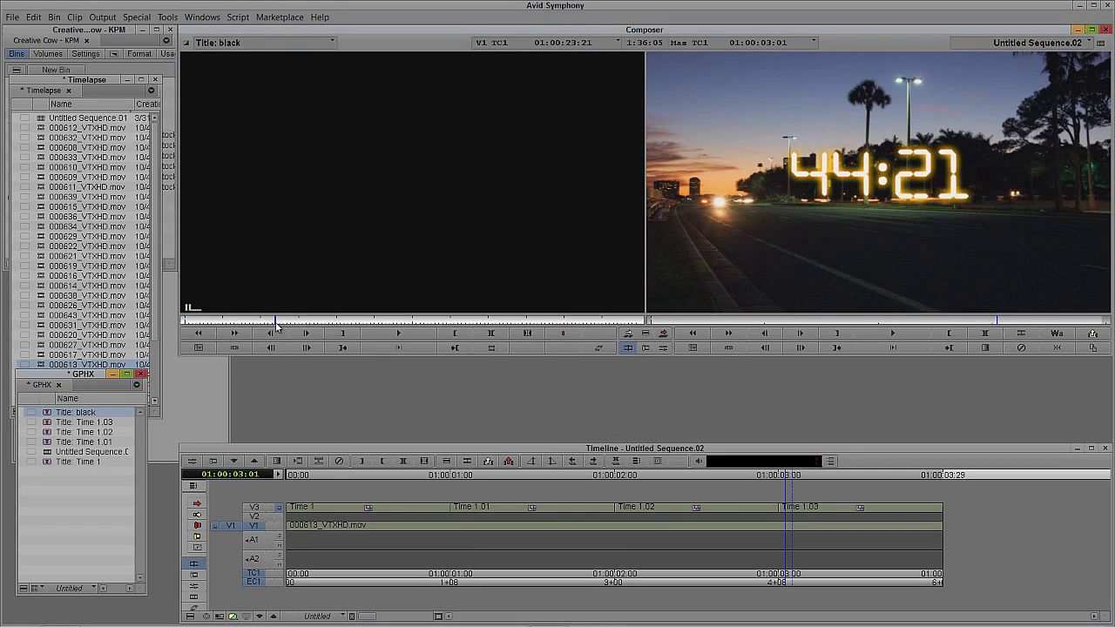
left_click(339, 334)
left_click(416, 513, "ctrl+alt")
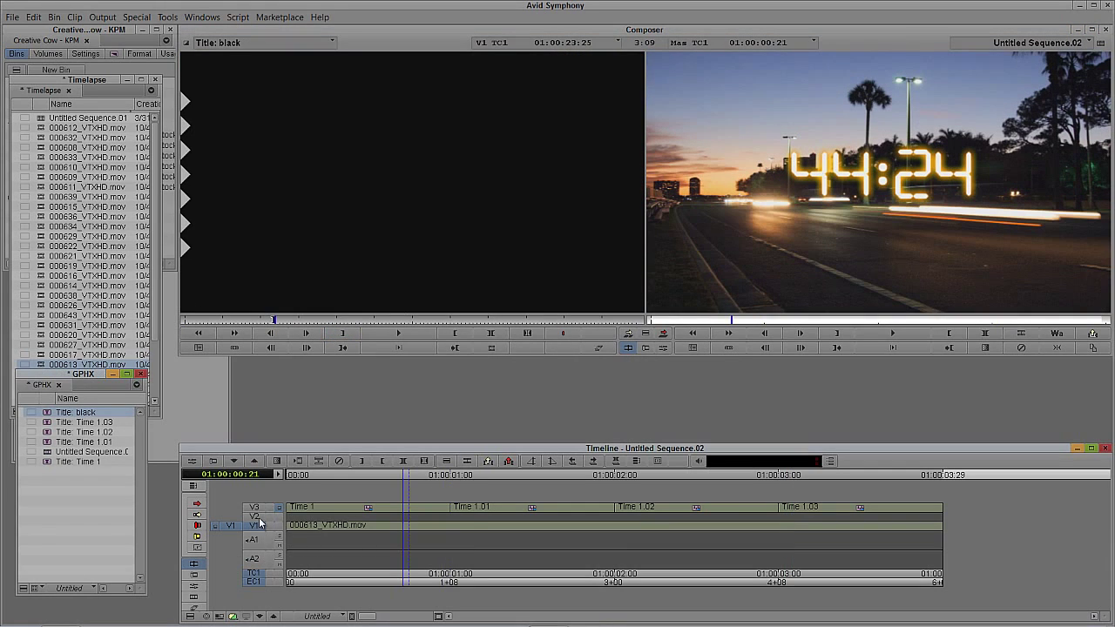
left_click_drag(230, 525, 230, 516)
left_click(337, 528)
key("b")
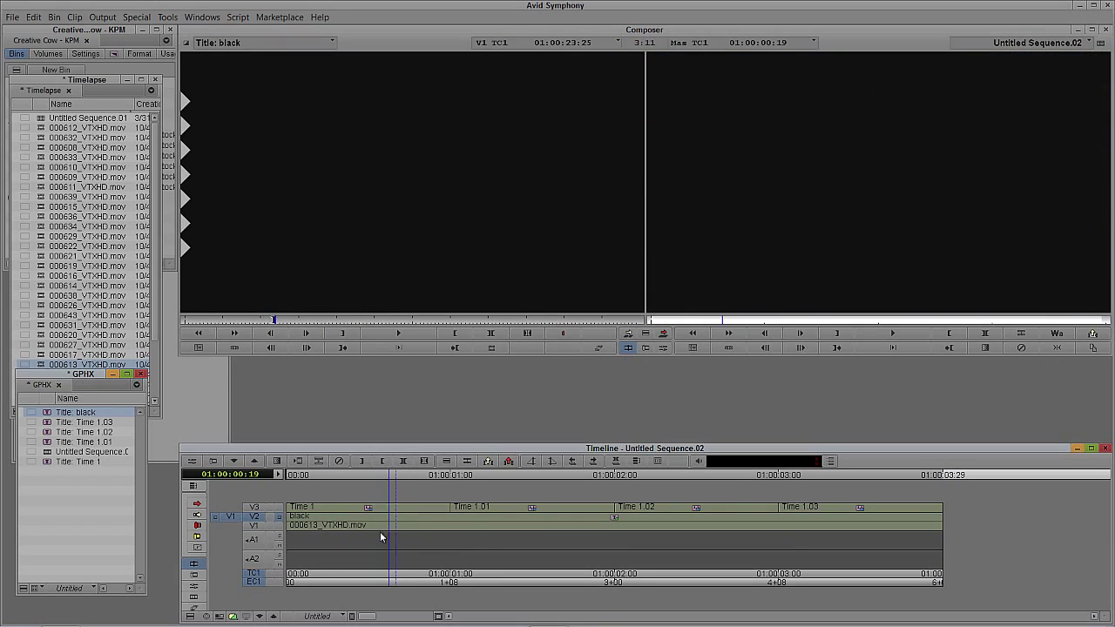
Monitor V3 again, open the black title on V2 for effect editing and promote it to a 3D Title
left_click_drag(369, 528, 522, 521)
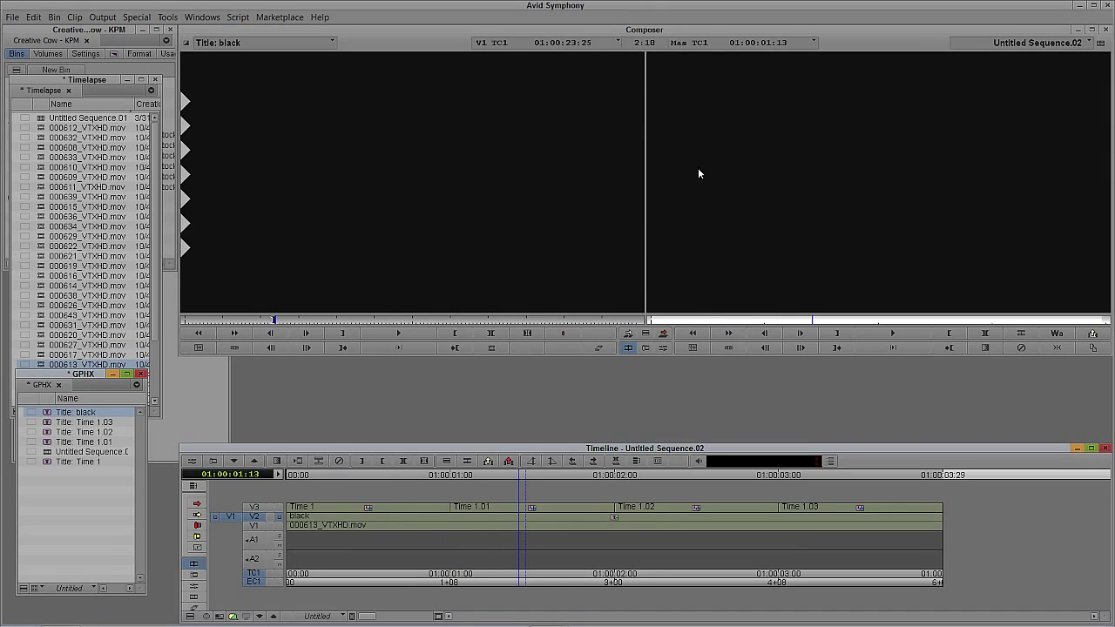
left_click(279, 507)
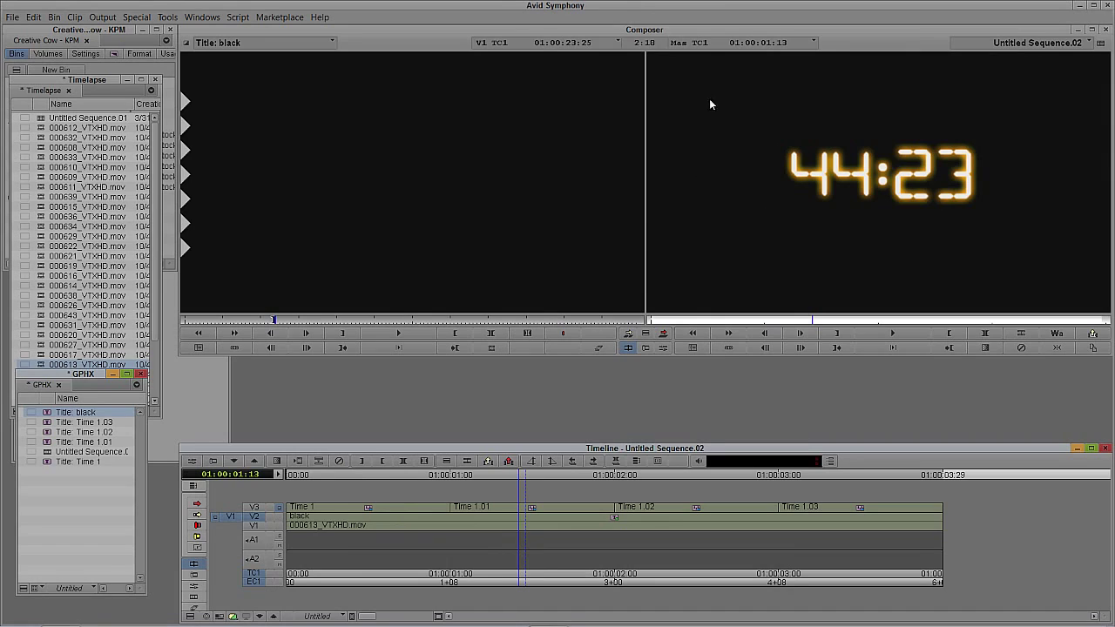
key("F8")
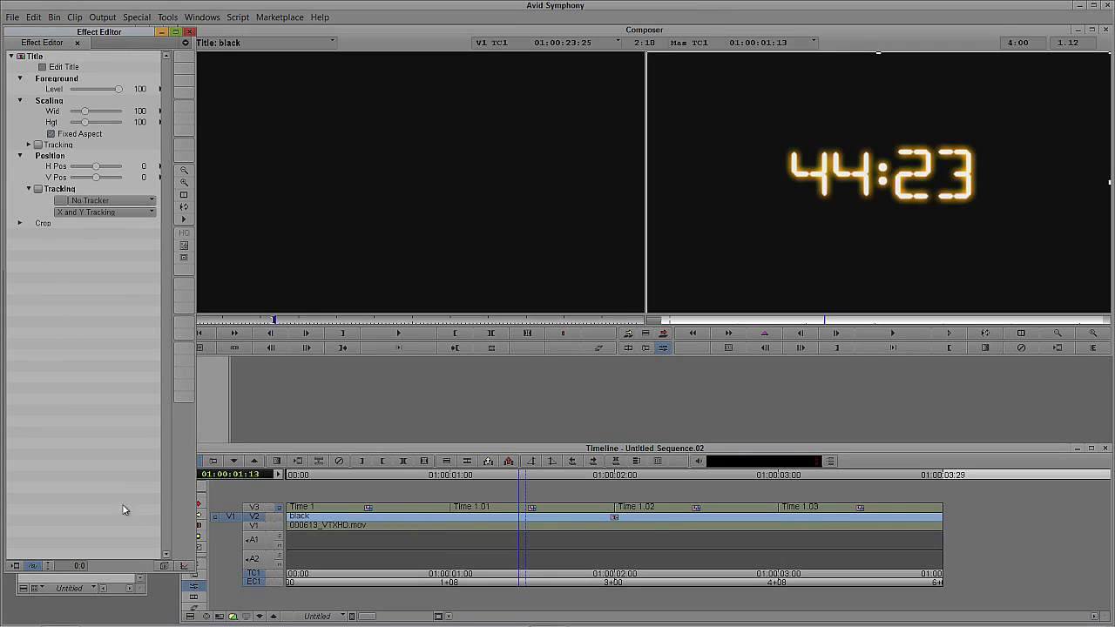
left_click(162, 567)
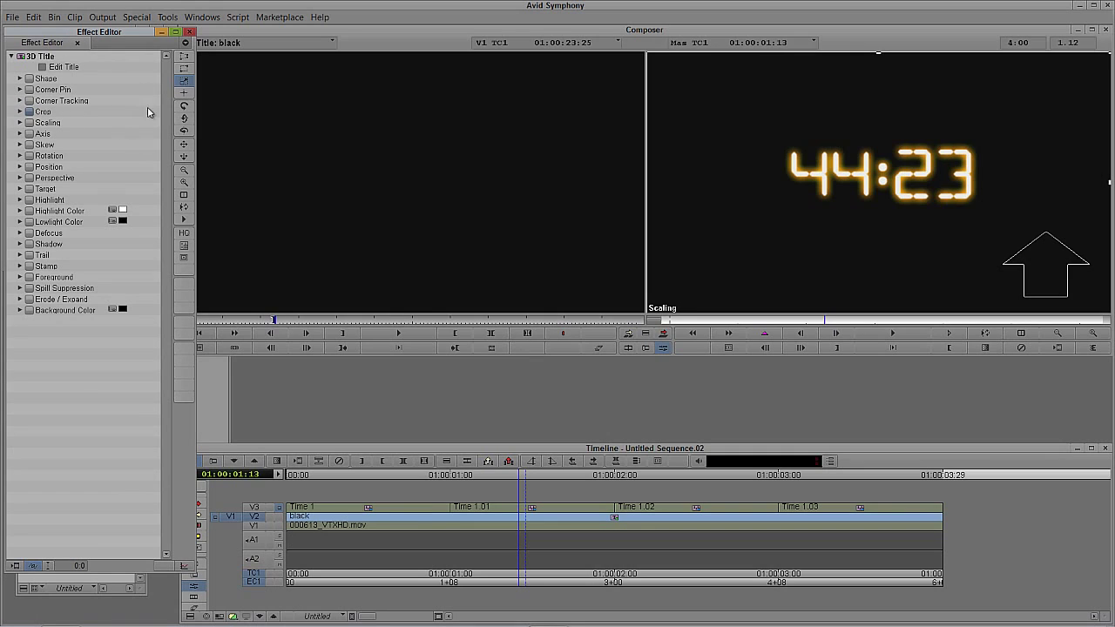
Crop the black title to a small box closely surrounding the countdown digits and leave effect editing
left_click(184, 78)
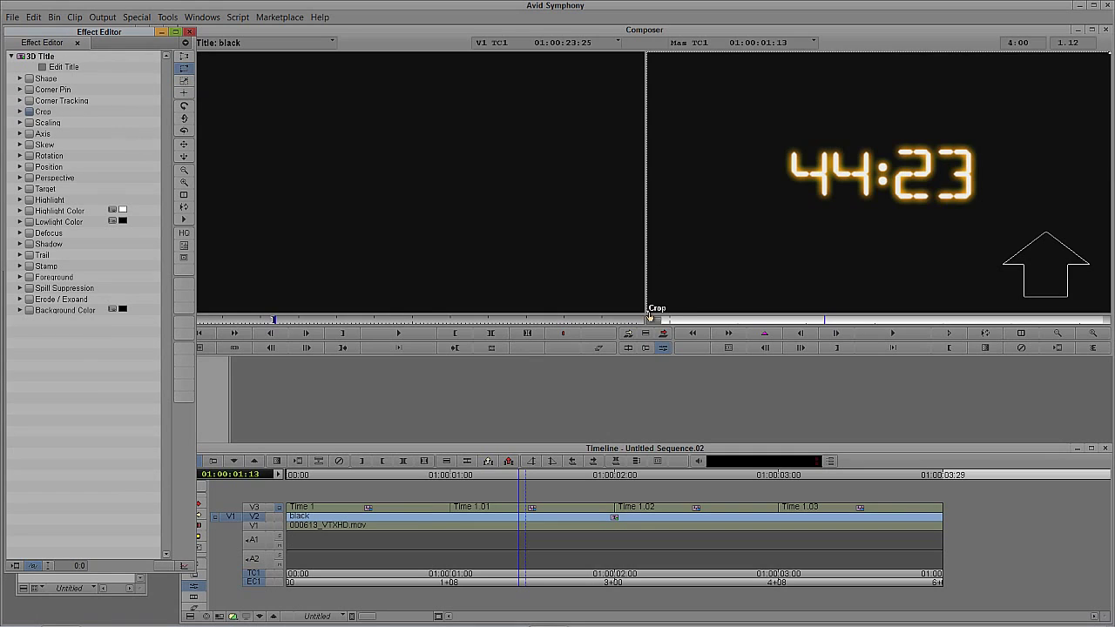
left_click_drag(766, 207, 785, 210)
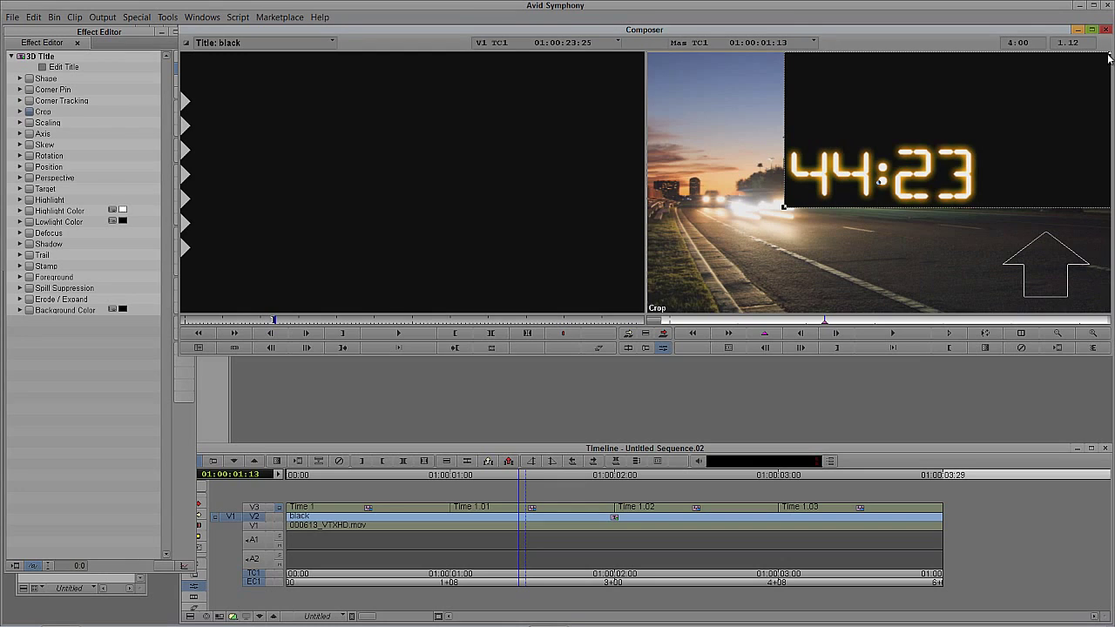
left_click_drag(1109, 56, 982, 141)
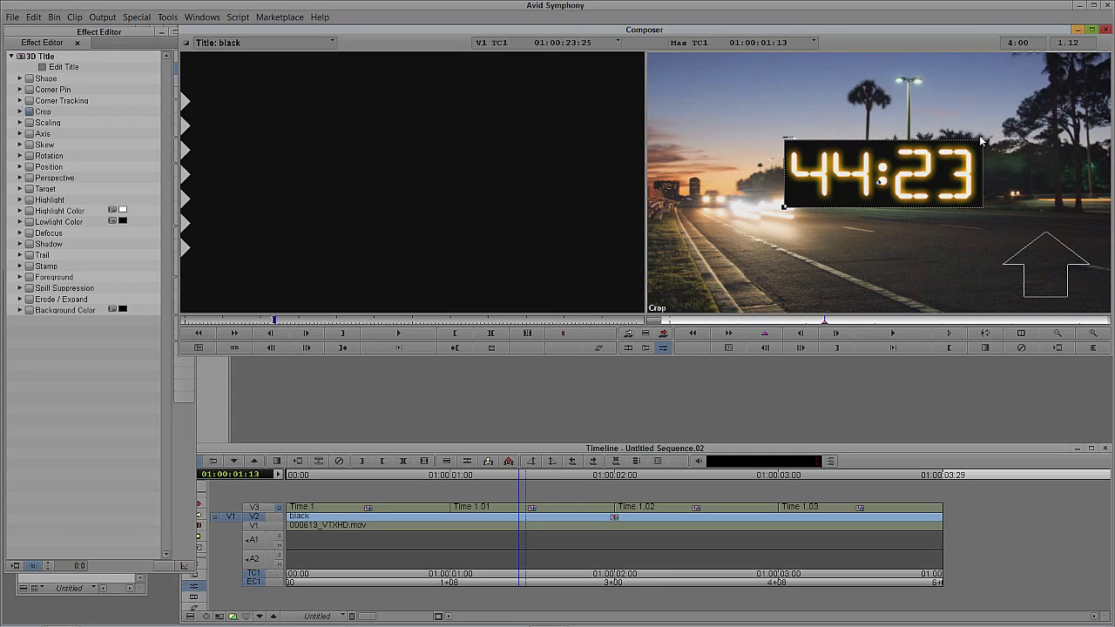
key("y")
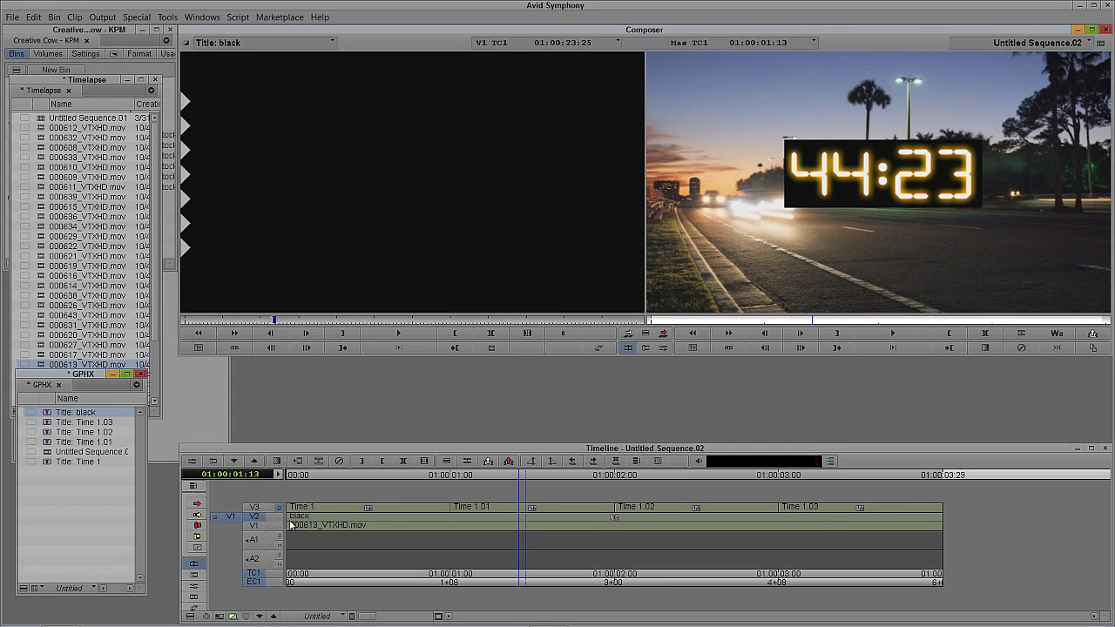
Mark the whole sequence, render the V3 effects between In and Out to DATADRIVE1 (Y:), and play from the beginning
key("t")
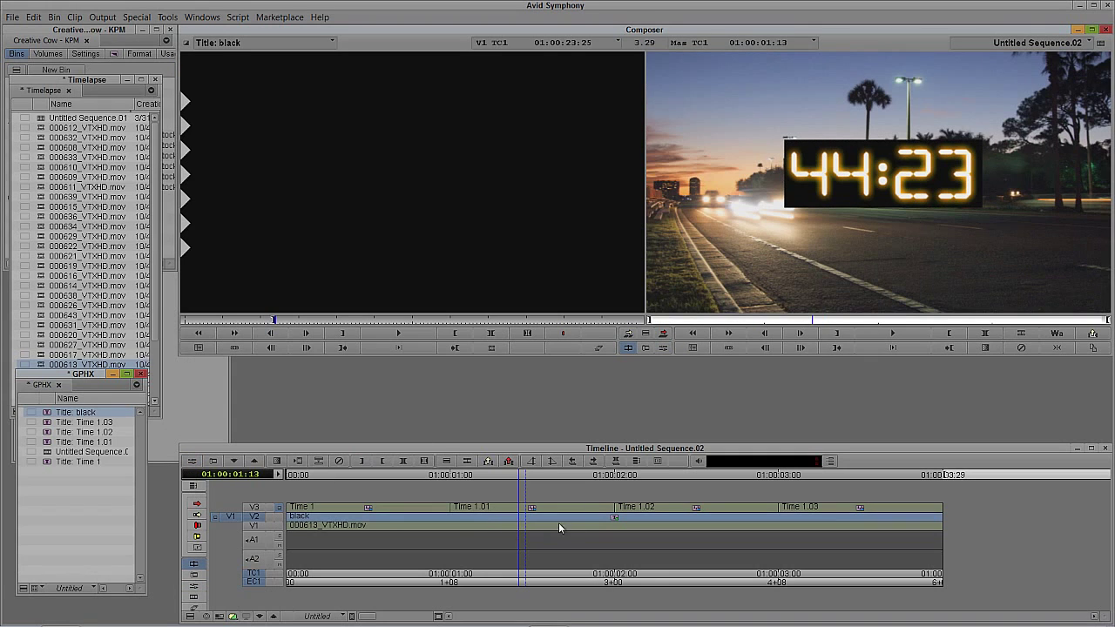
left_click(251, 507)
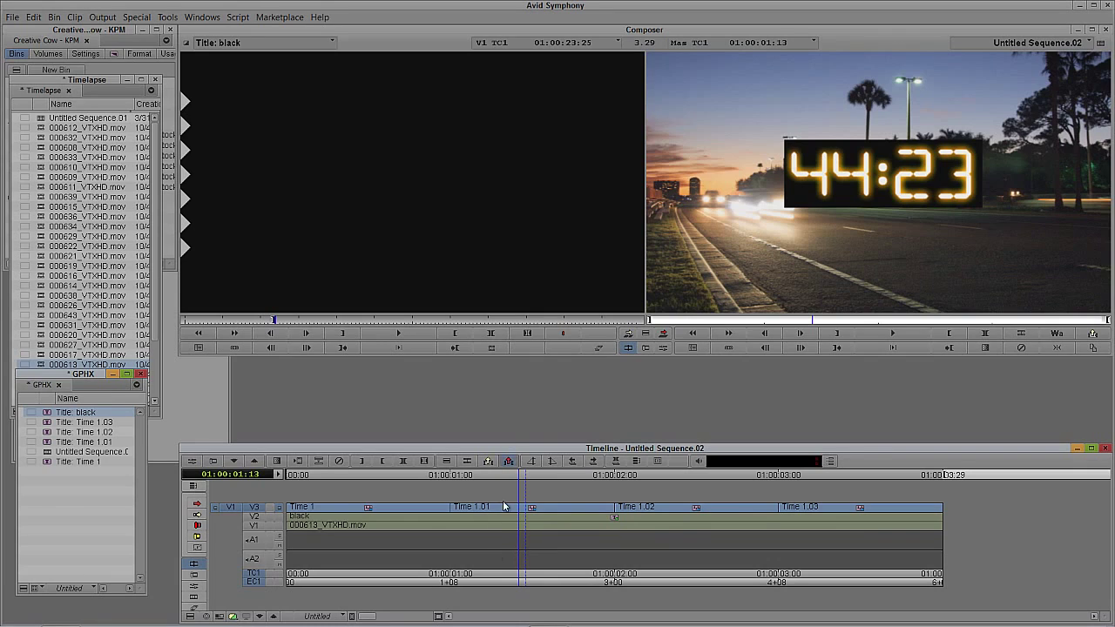
left_click(74, 17)
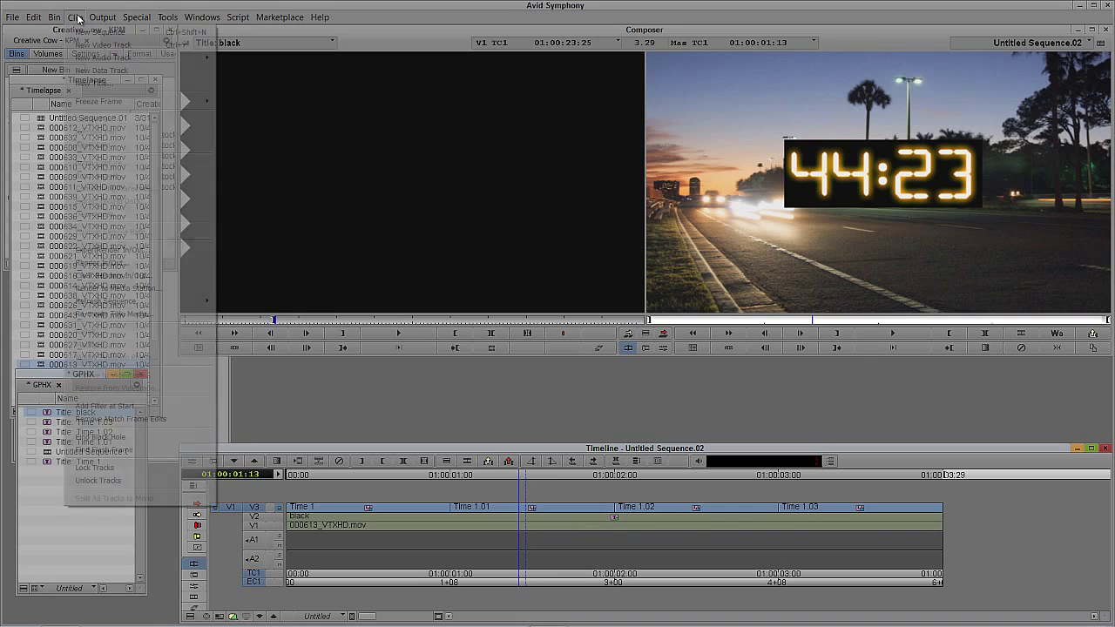
left_click(131, 260)
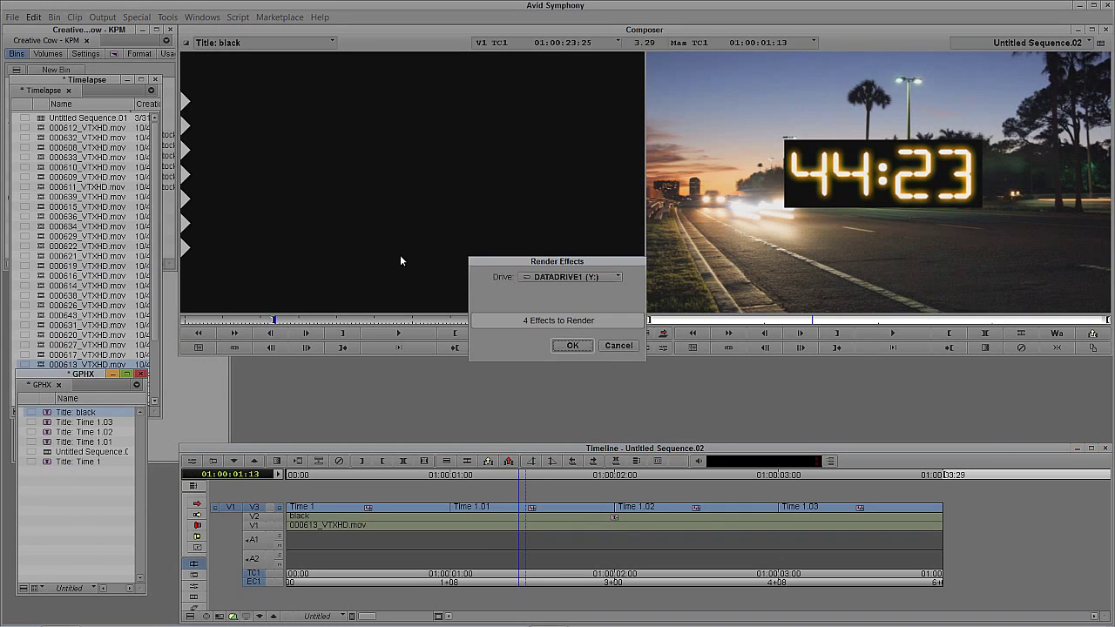
left_click(562, 346)
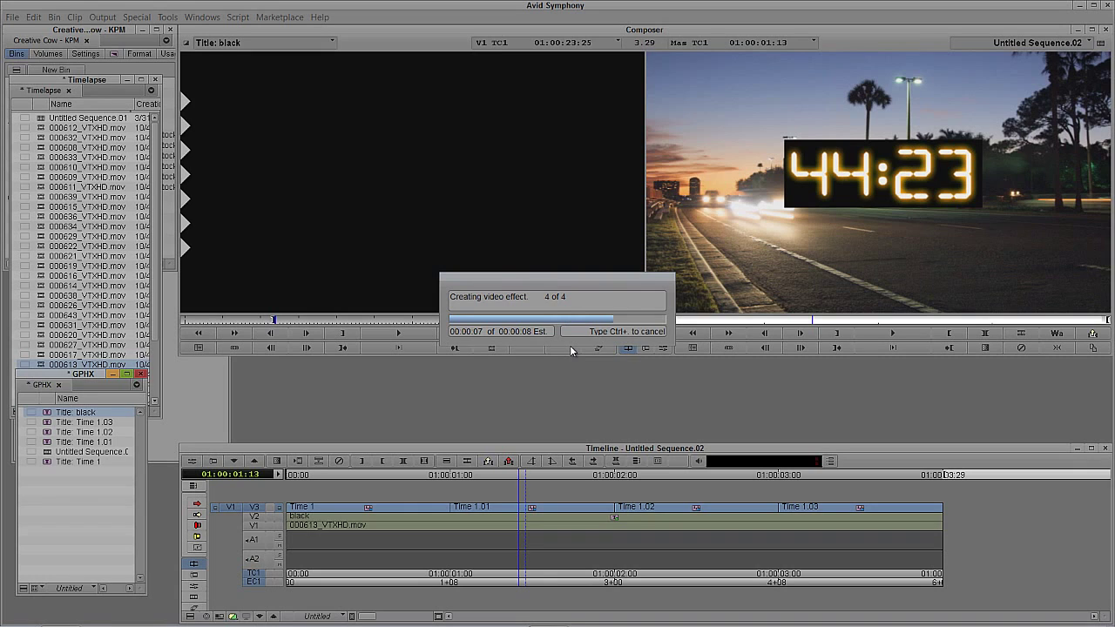
key("Home")
key("space")
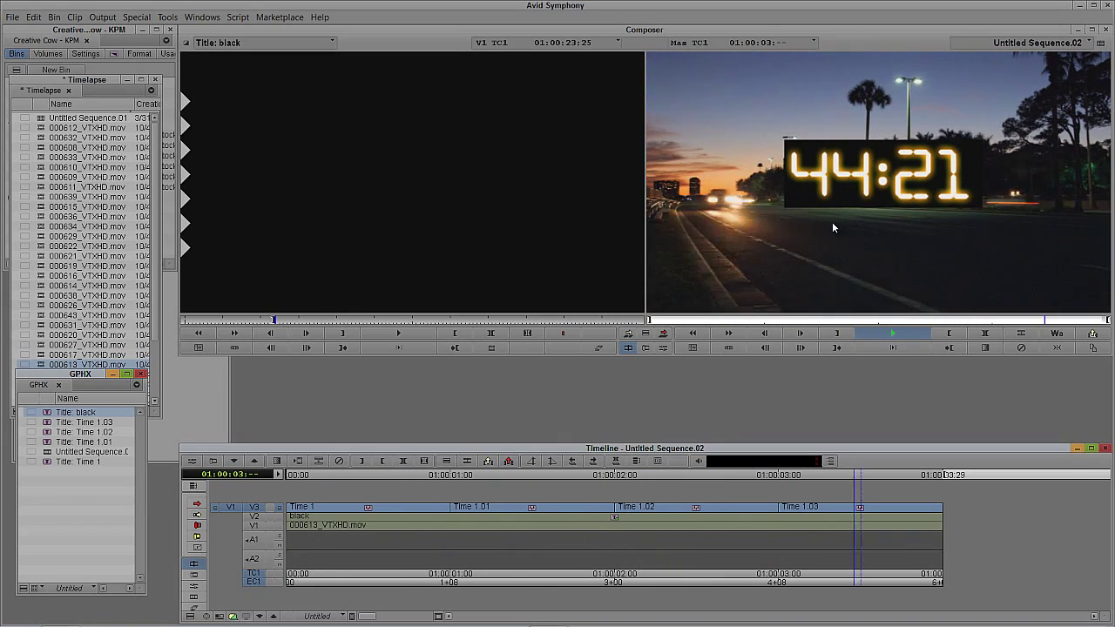
Return to the sequence start, widen the Timelapse bin and sort its clips by Duration in descending order
key("Home")
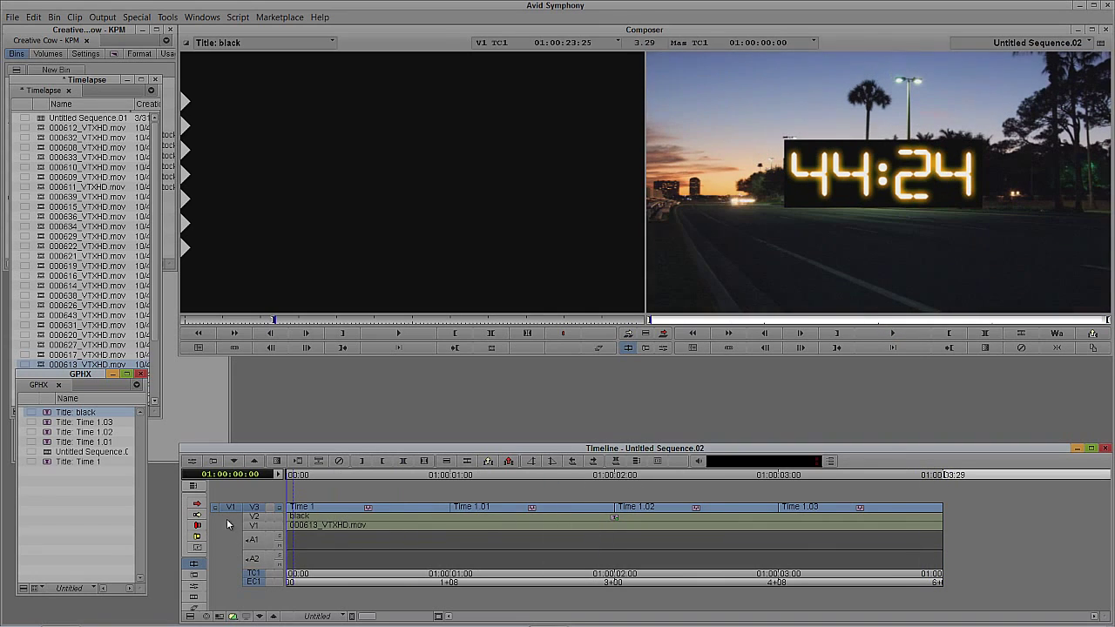
left_click(537, 221)
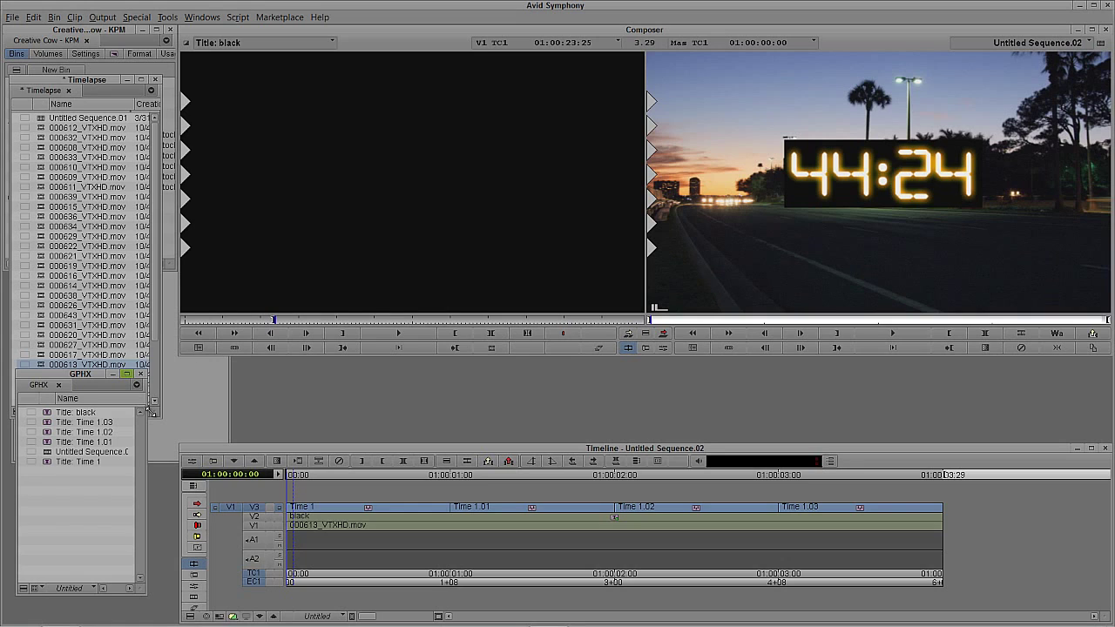
left_click_drag(150, 410, 435, 490)
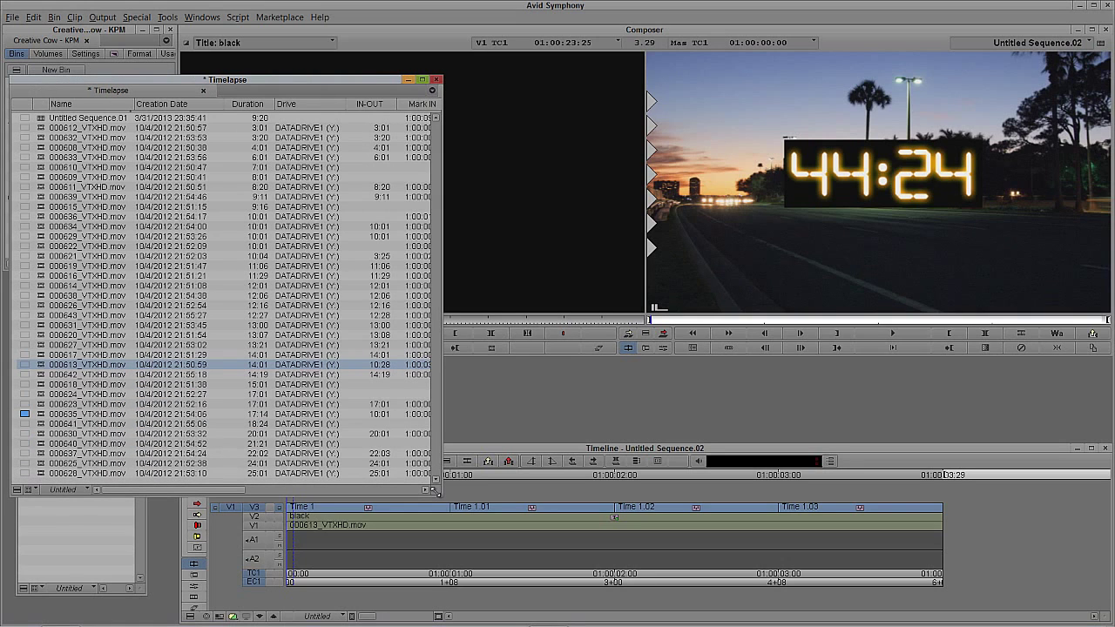
left_click(259, 106)
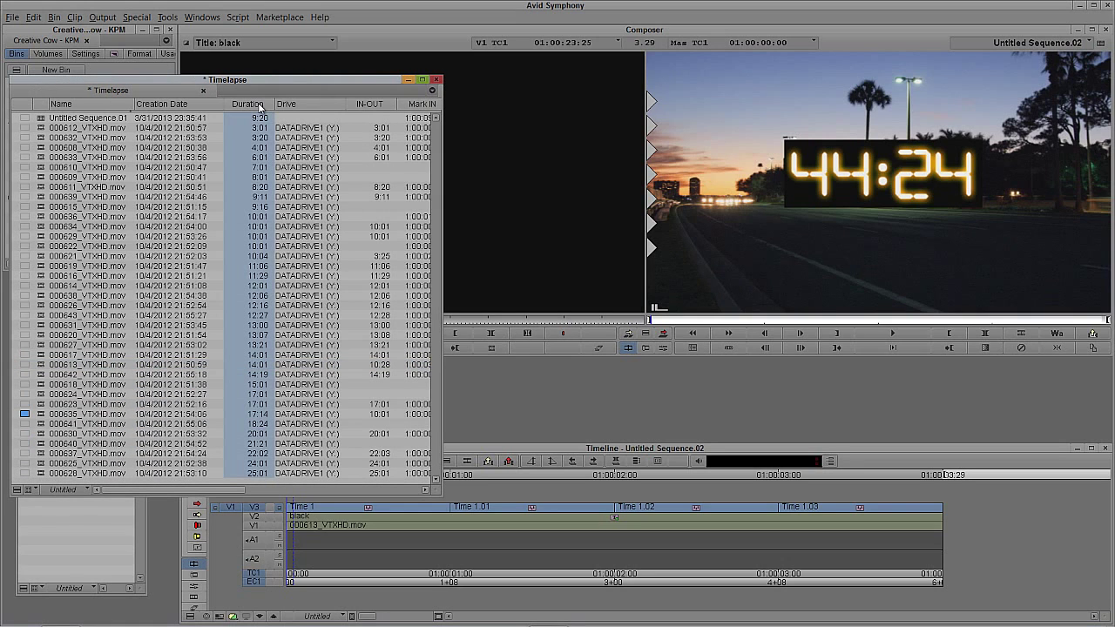
key("ctrl+e")
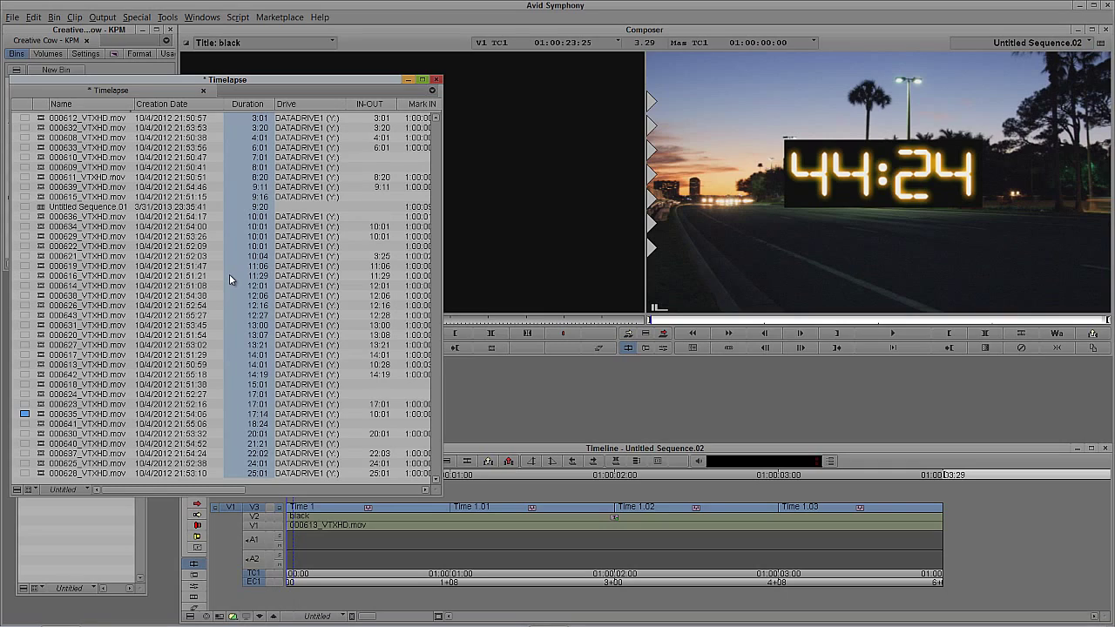
key("ctrl+alt+e")
Load 000628_VTXHD.mov from the Timelapse bin as the source clip, preview it and park at 01:00:04:09
left_click_drag(147, 78, 169, 280)
double_click(139, 317)
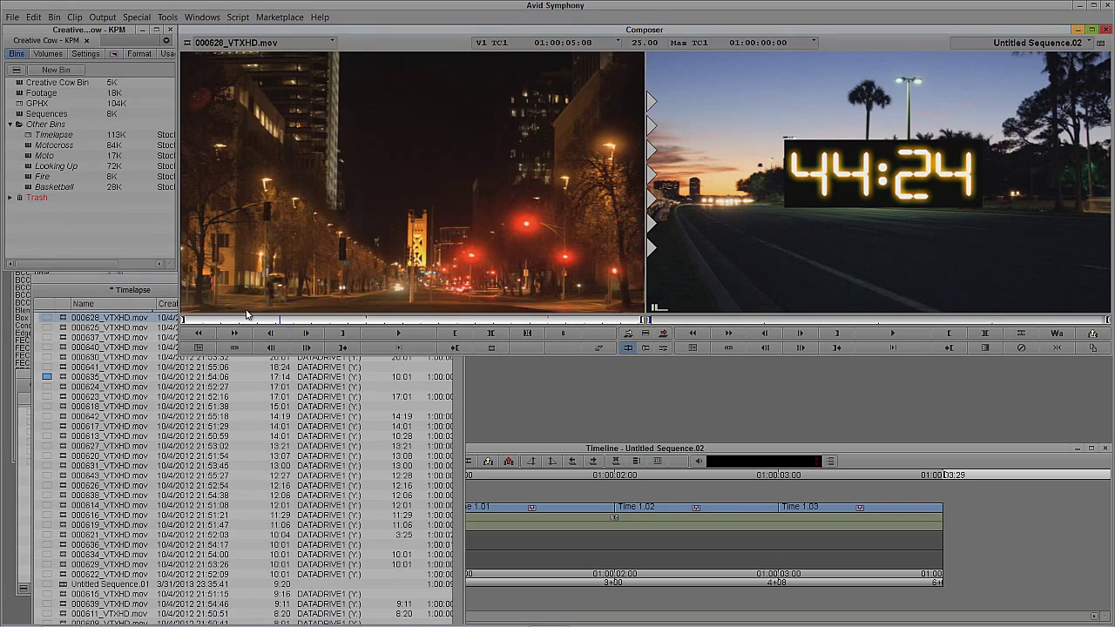
key("space")
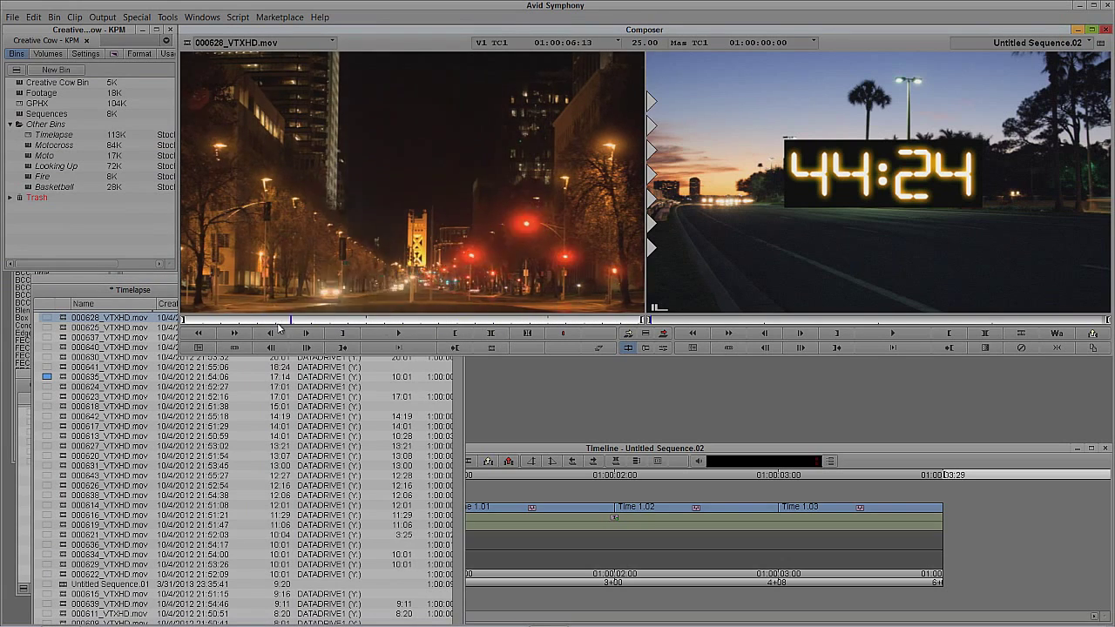
mouse_move(279, 325)
left_mouse_down()
mouse_move(231, 326)
mouse_move(371, 326)
mouse_move(230, 329)
mouse_move(322, 331)
mouse_move(266, 331)
left_mouse_up()
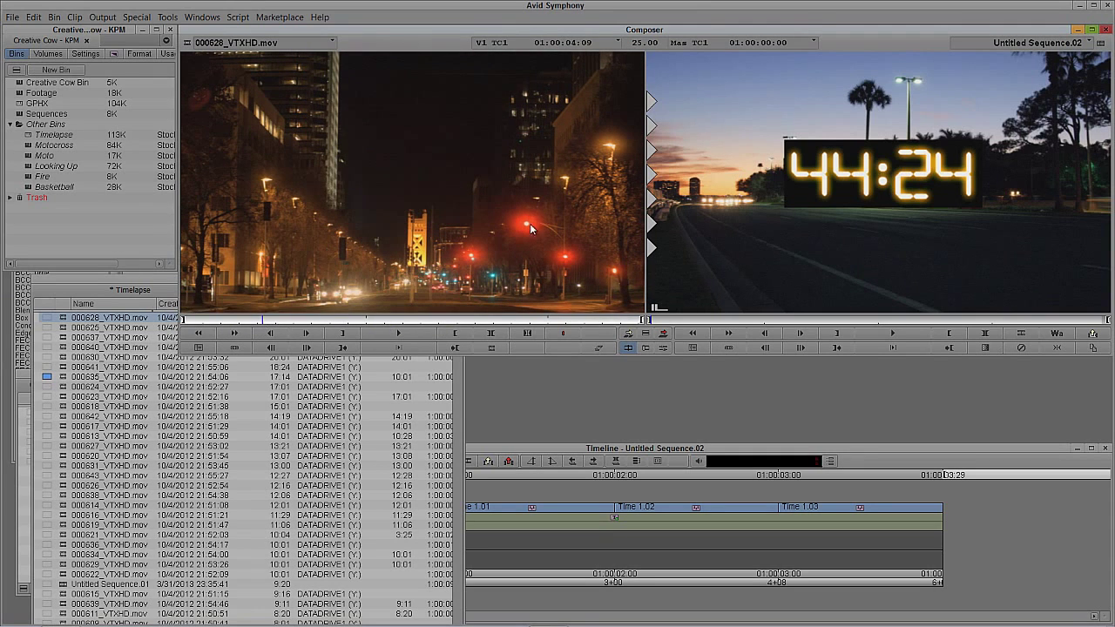
Clear Untitled Sequence.02 from the record monitor
left_click(813, 187)
left_click(1057, 46)
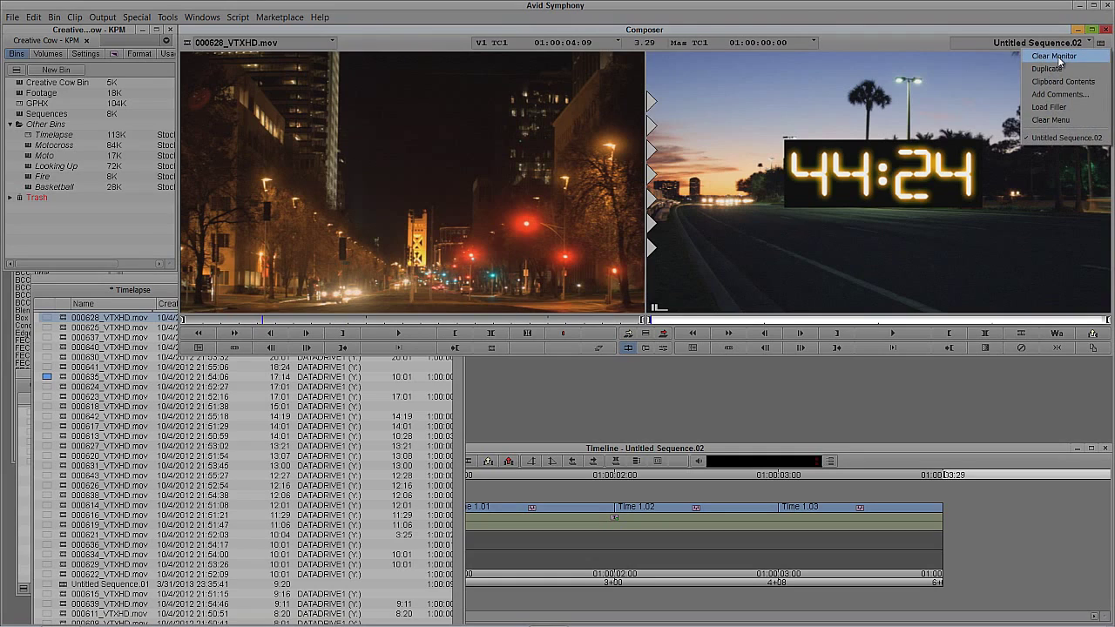
left_click(1055, 57)
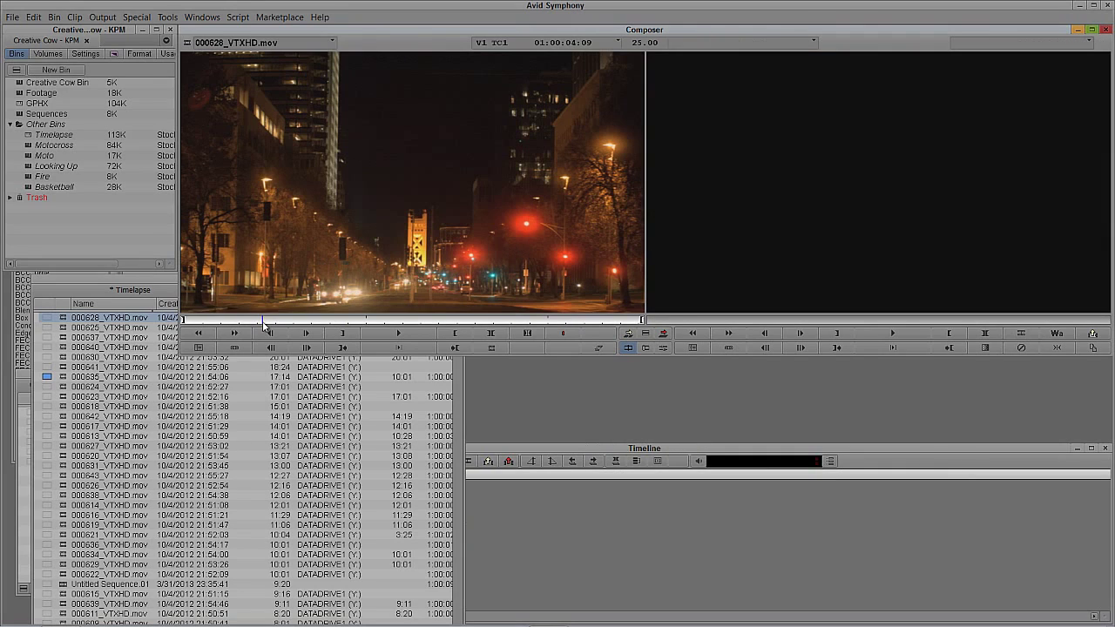
Mark 000628_VTXHD.mov from 01:00:04:14 to 01:00:14:13 and make a new sequence from it in the GPHX bin
key("Right")
key("Right")
key("Right")
key("Right")
key("Right")
key("o")
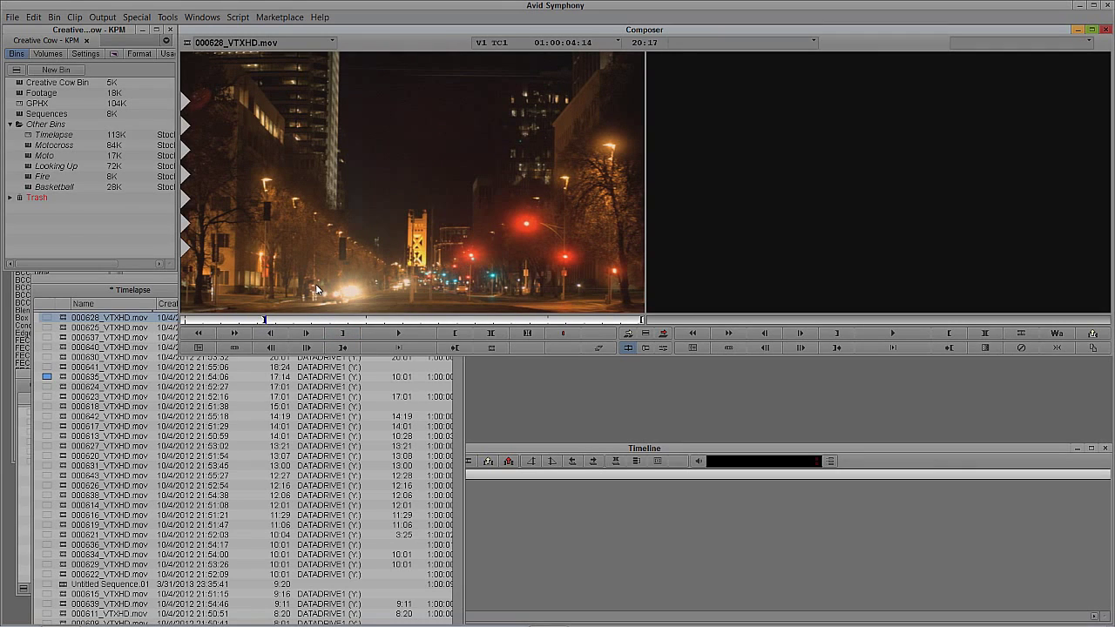
type("+1:00")
key("Return")
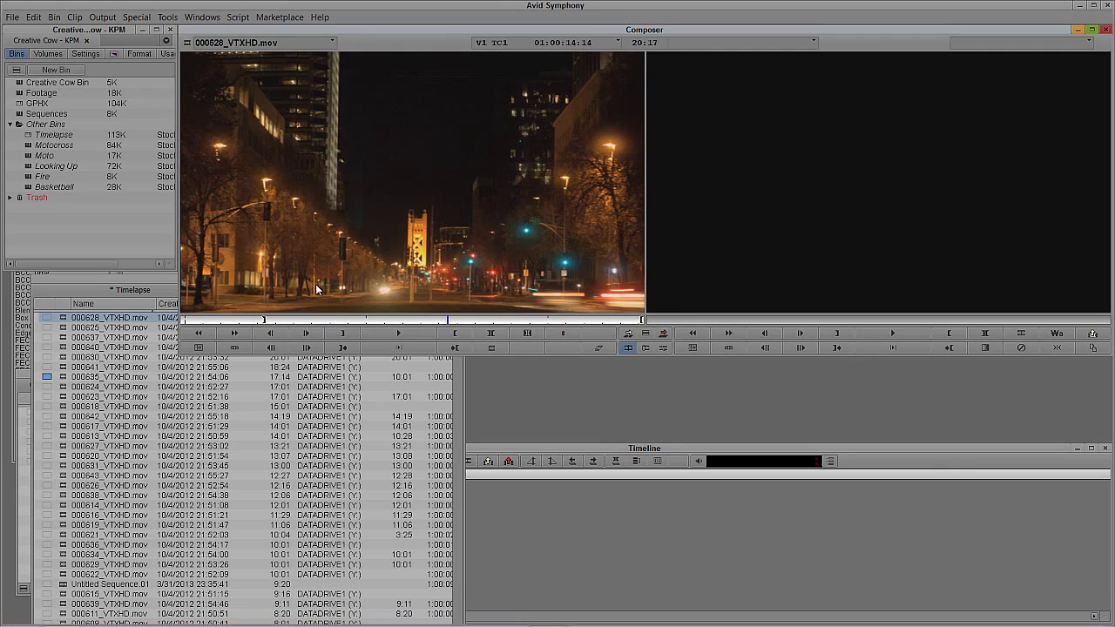
key("Left")
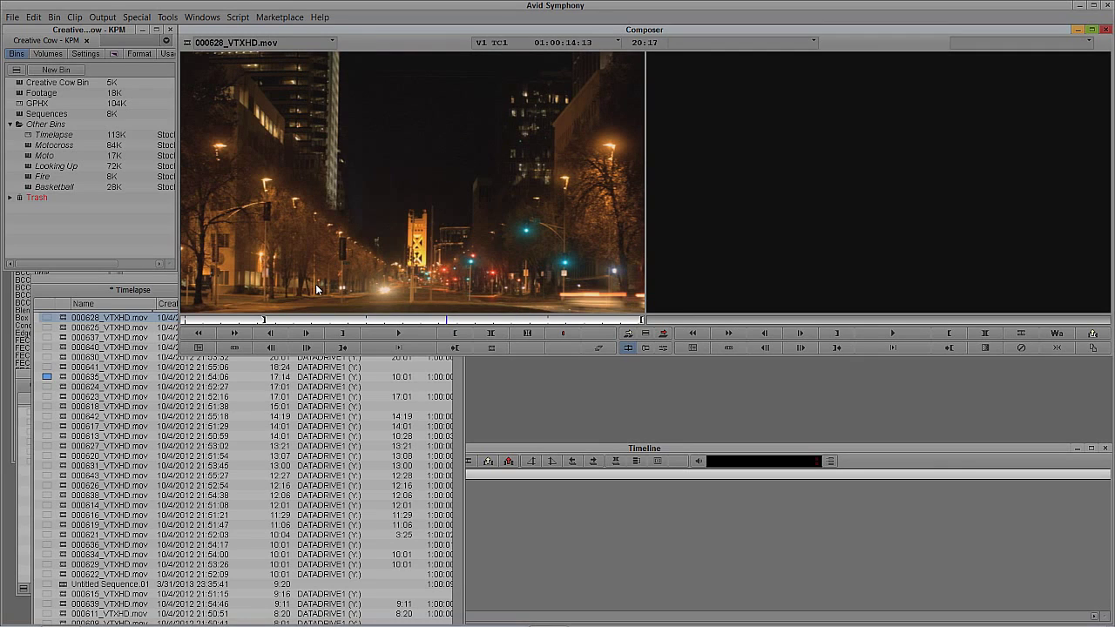
key("o")
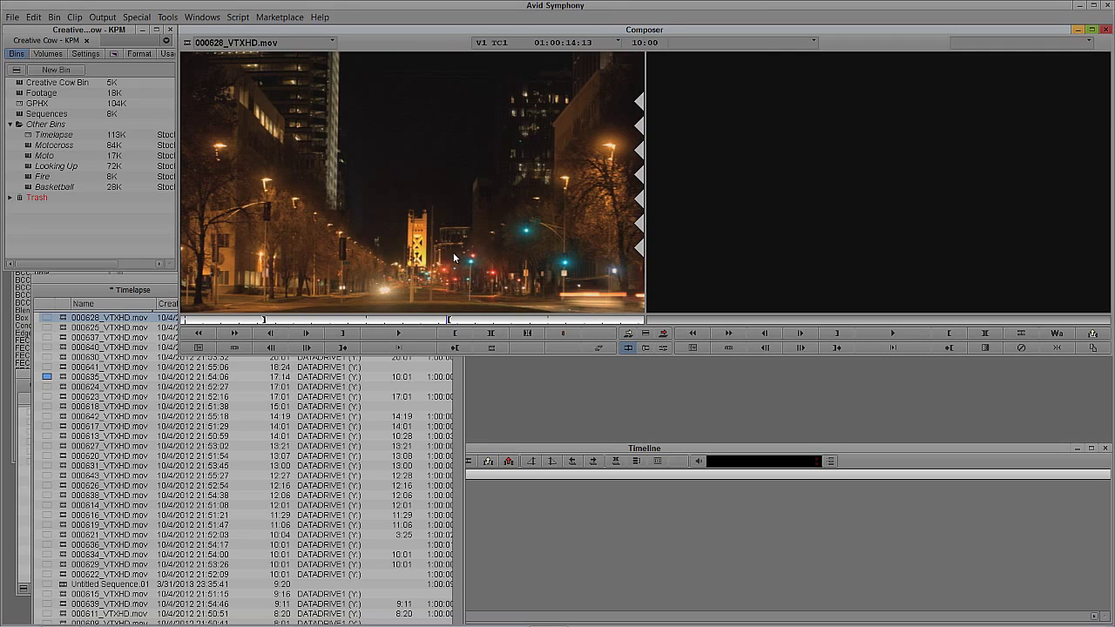
key("ctrl+m")
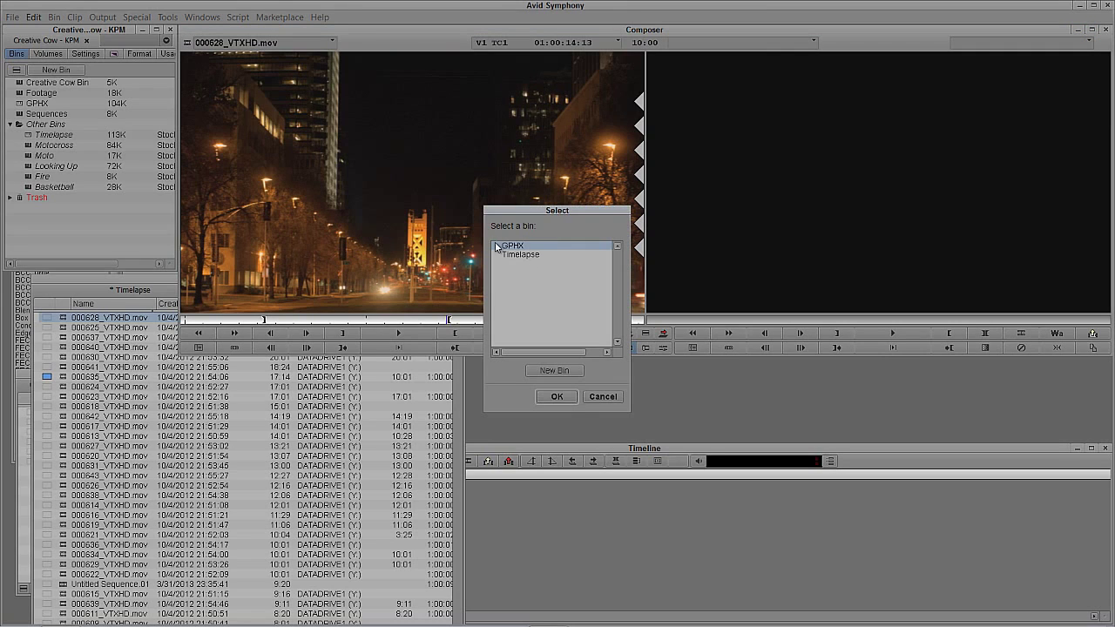
left_click(558, 397)
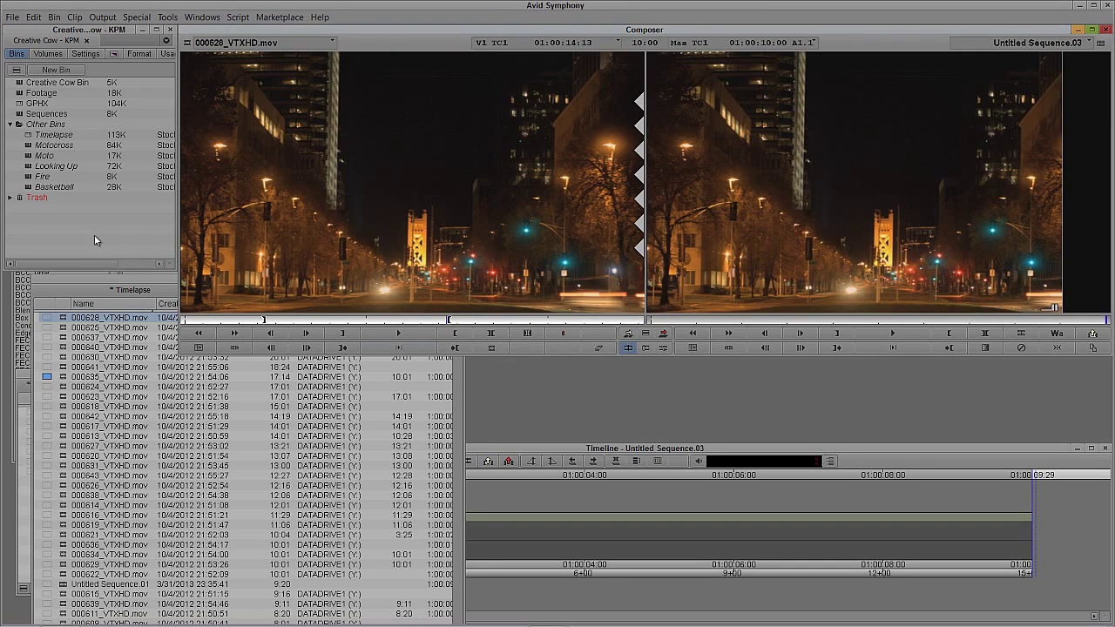
Open the Sequences bin, minimize the Timelapse bin and bring the GPHX bin forward
double_click(46, 113)
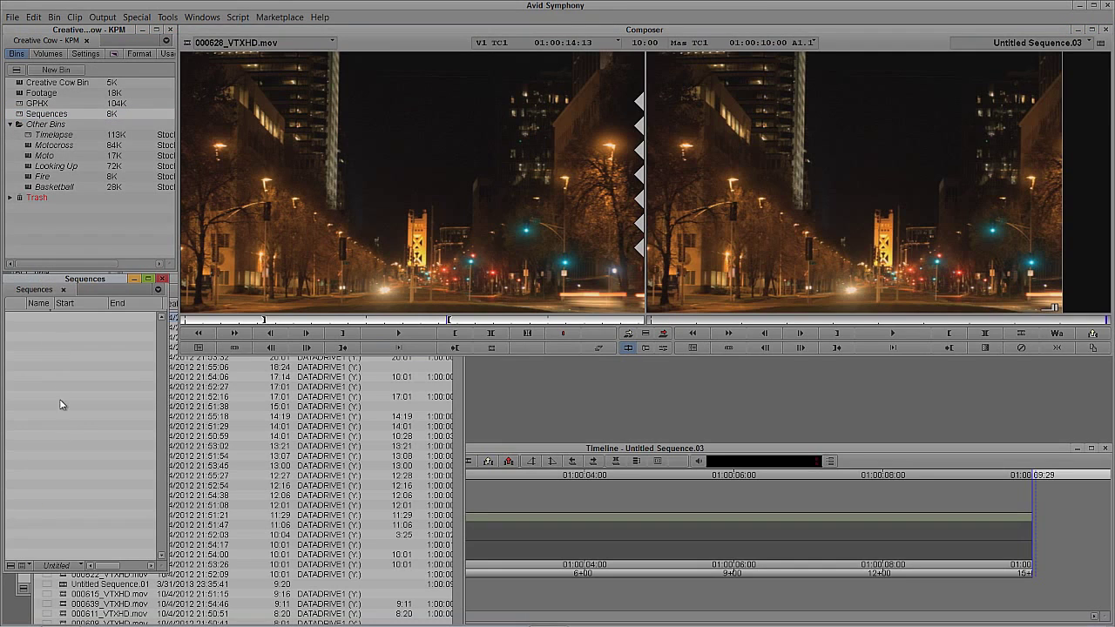
left_click(222, 426)
left_click_drag(291, 282, 503, 250)
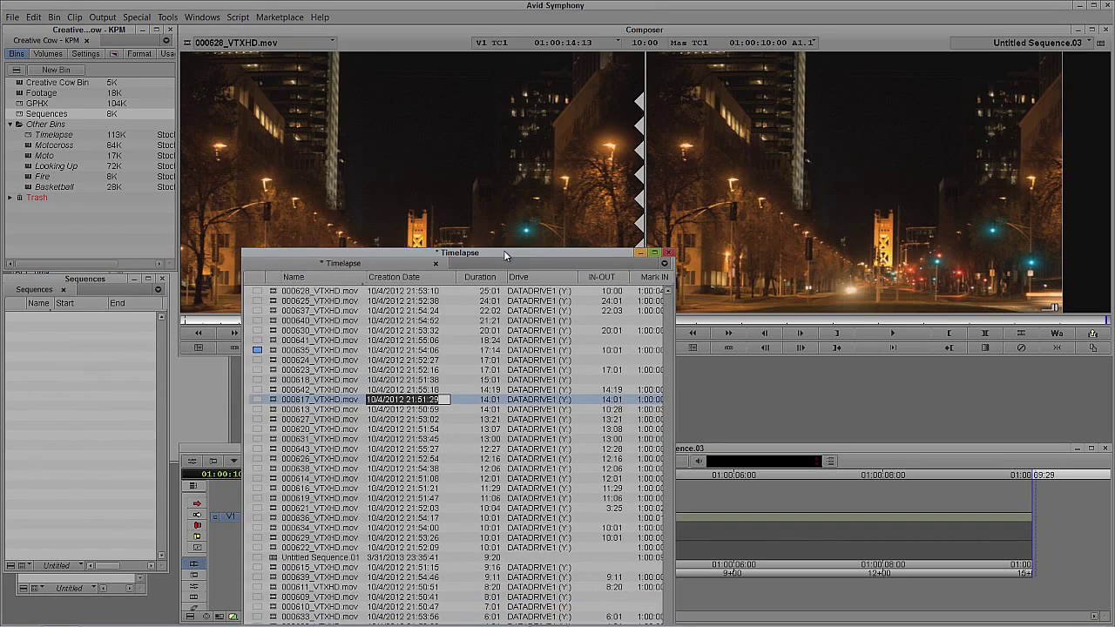
left_click(641, 253)
left_click(110, 579)
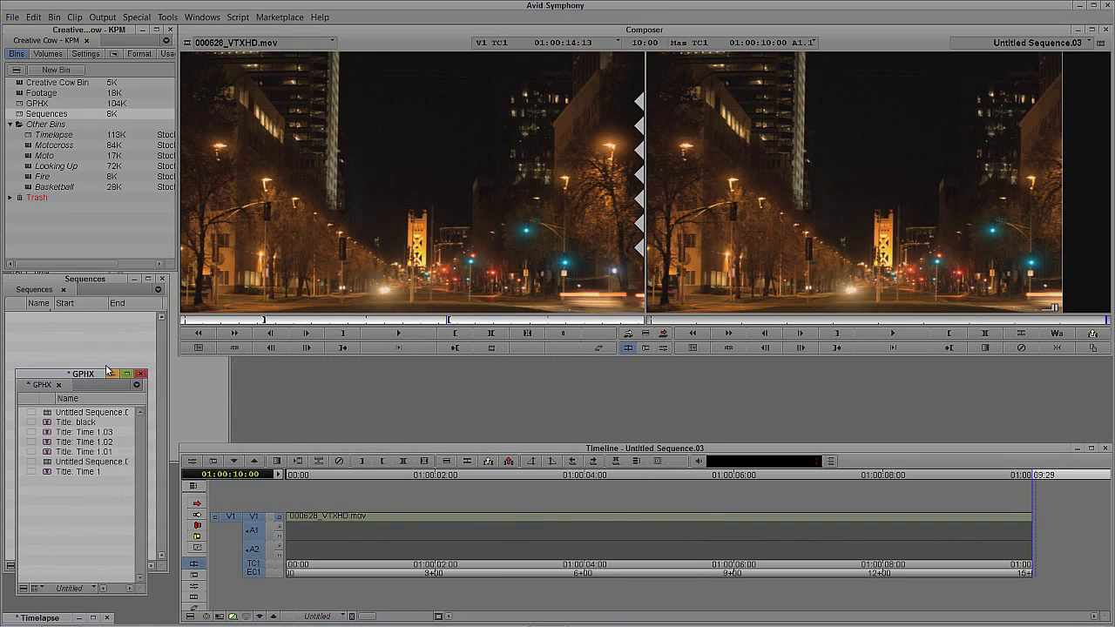
Move both untitled sequences from the GPHX bin into the Sequences bin
left_click_drag(87, 371, 340, 345)
left_click(301, 431)
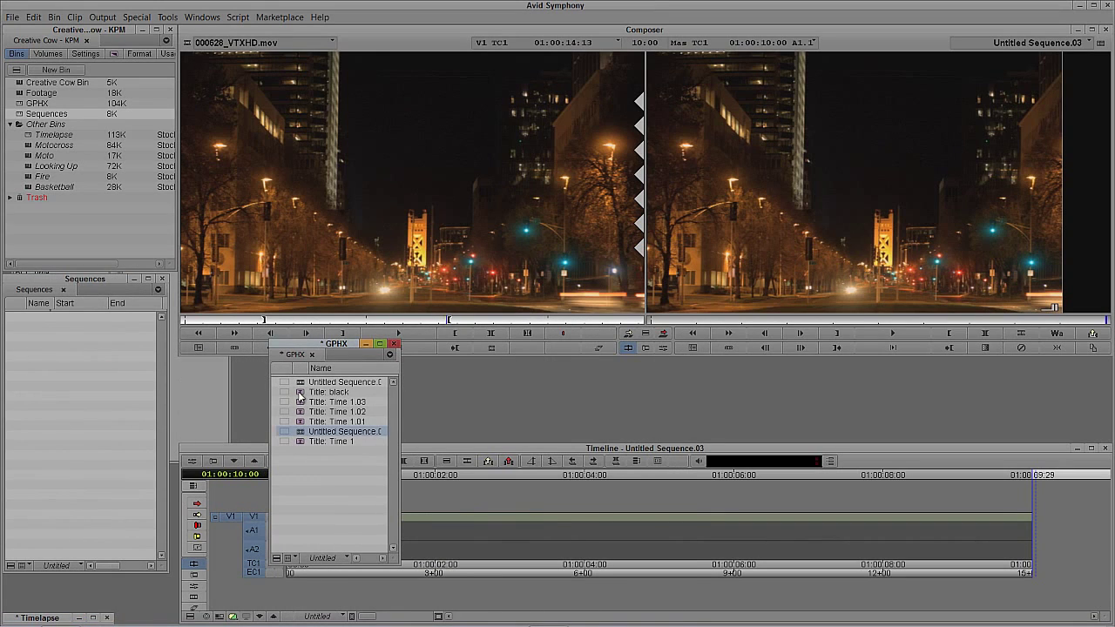
left_click(303, 383, "shift")
left_click_drag(303, 383, 70, 387)
left_click(68, 382)
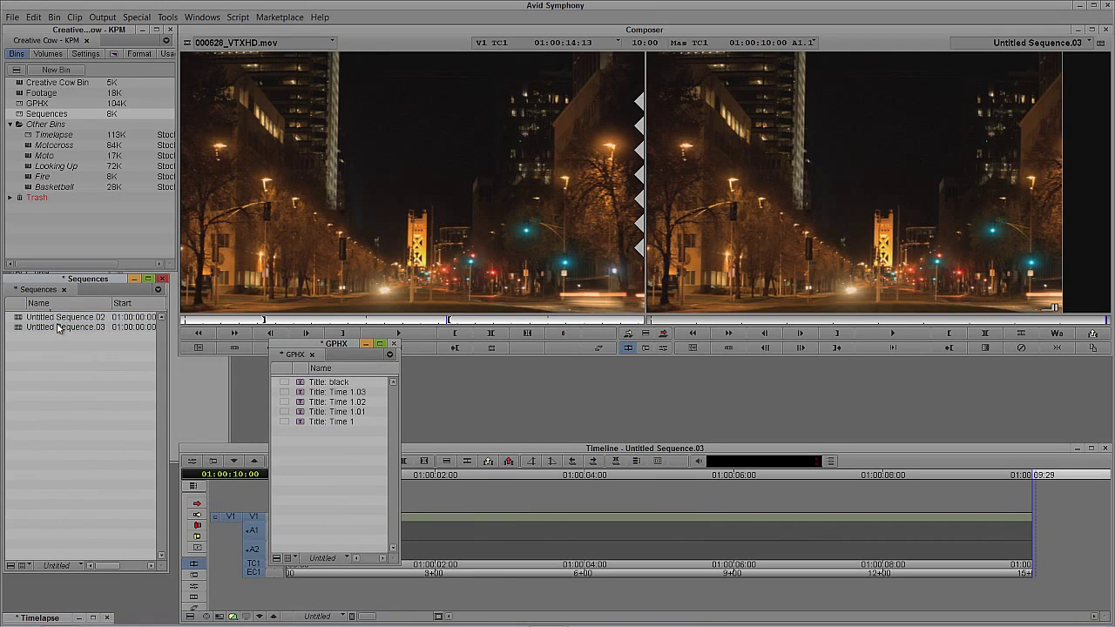
Rename Untitled Sequence.03 as Main Sequence and Untitled Sequence.02 as Title Setup
left_click(61, 319)
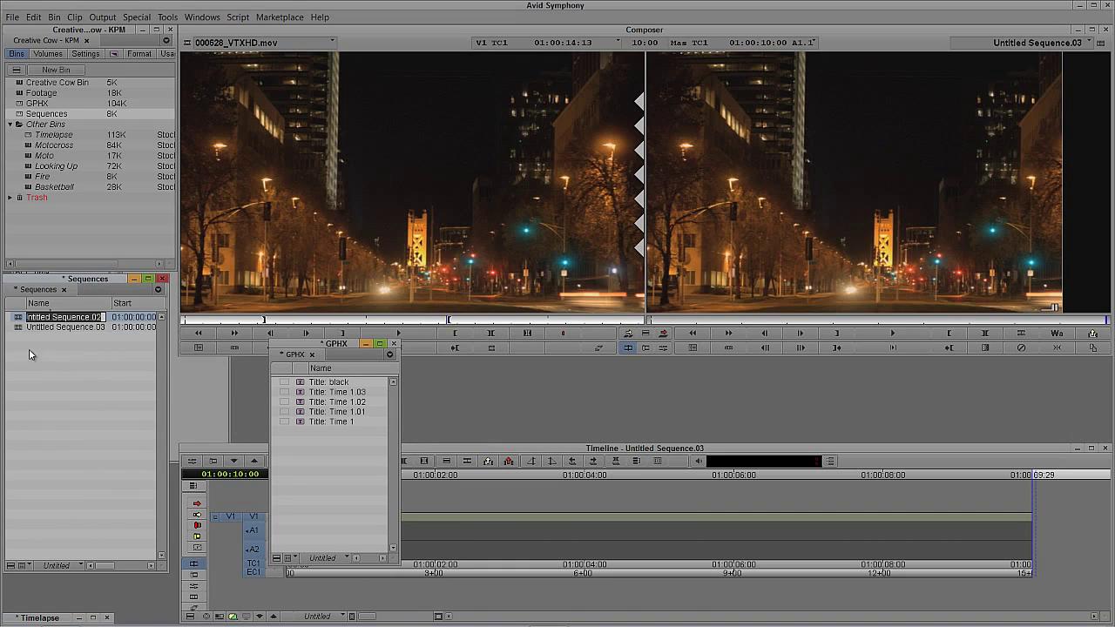
left_click(56, 327)
type("Ma")
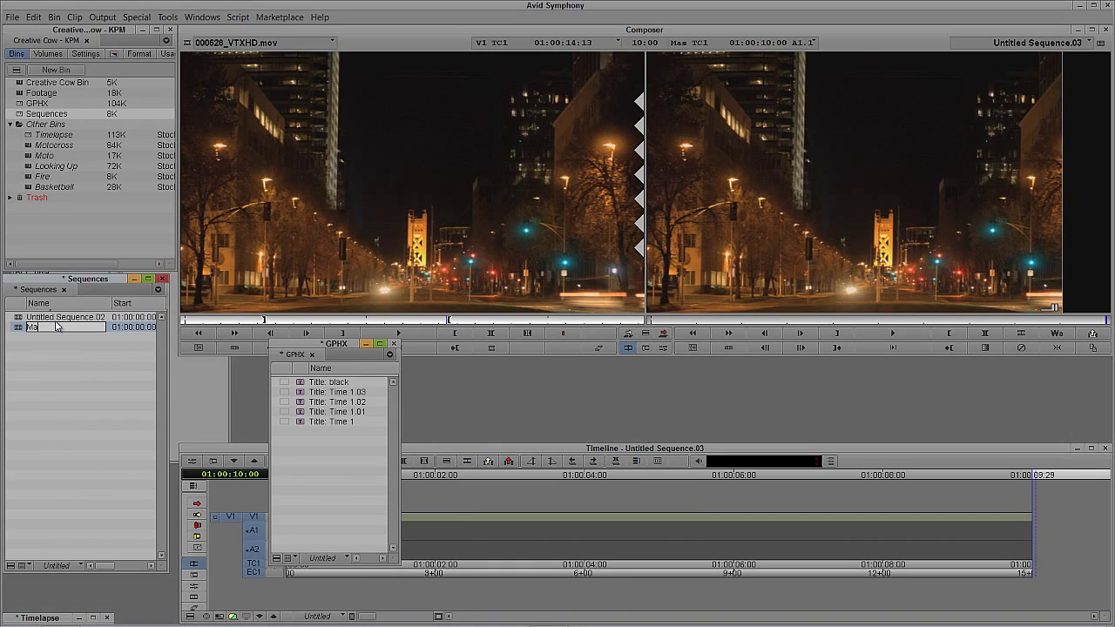
type("in Sequence")
key("Return")
type("Title Setup")
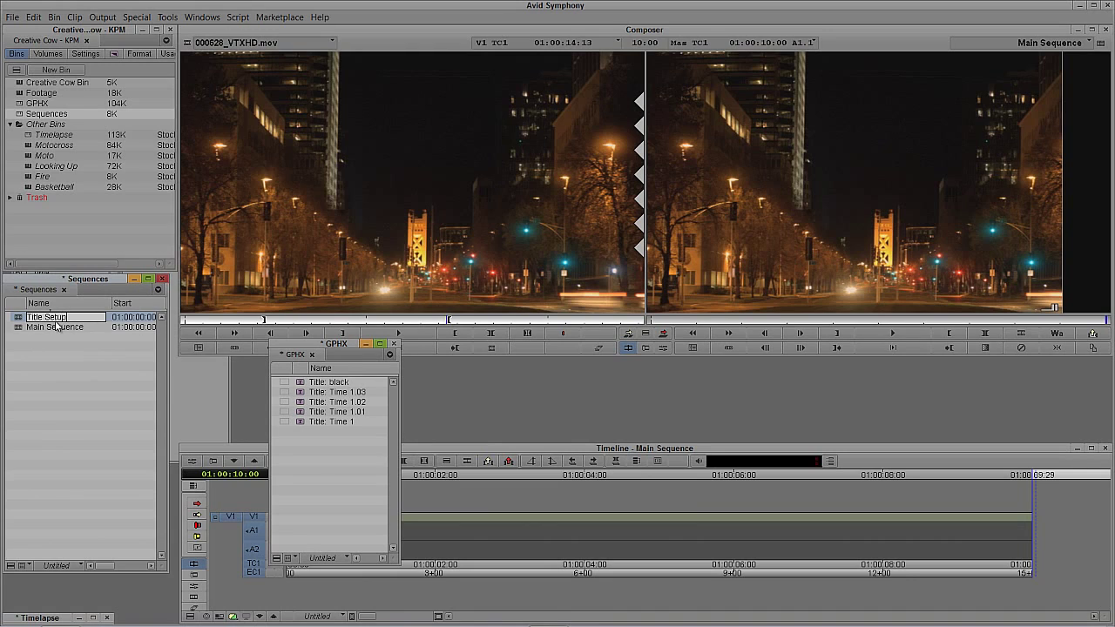
left_click(55, 326)
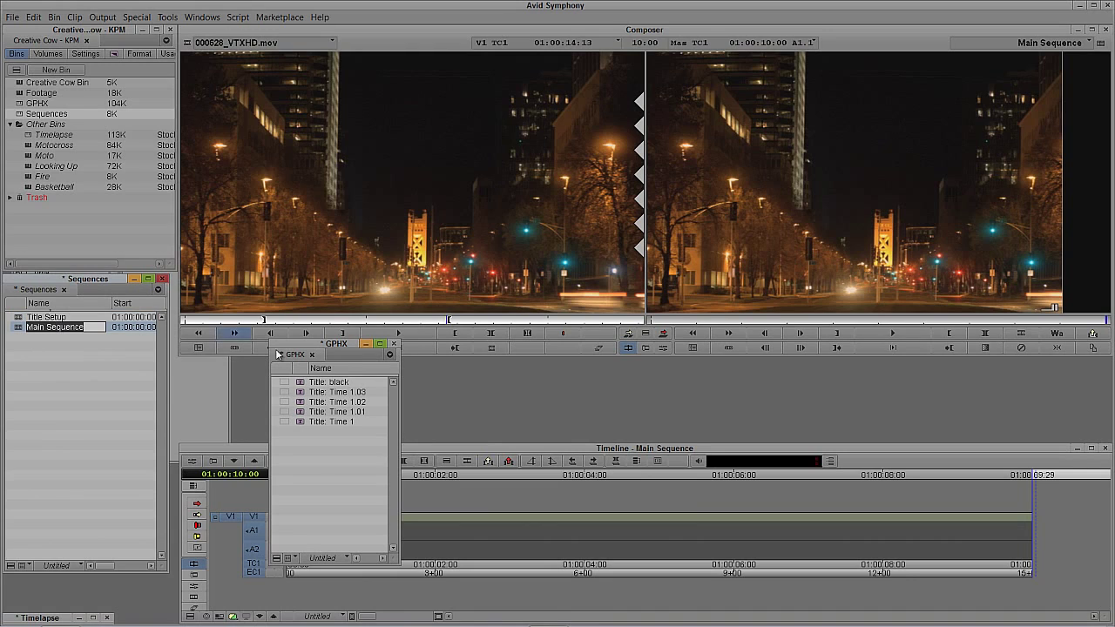
Move the GPHX bin aside, park Main Sequence at 01:00:06:04 and load Title Setup into the source monitor
left_click_drag(345, 353, 85, 402)
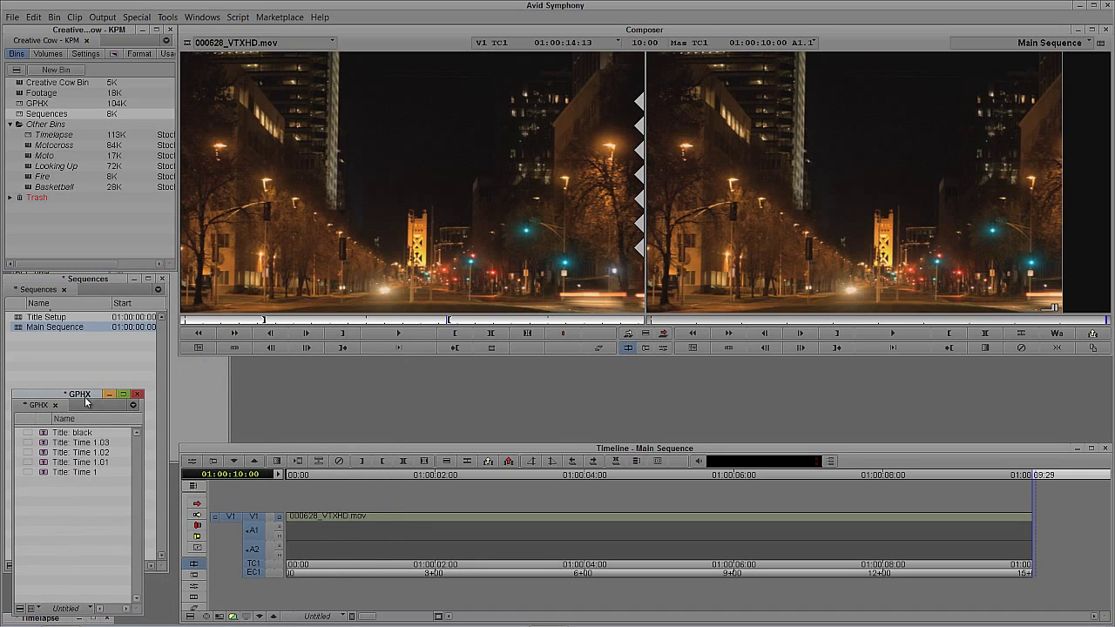
left_click(723, 523)
key("space")
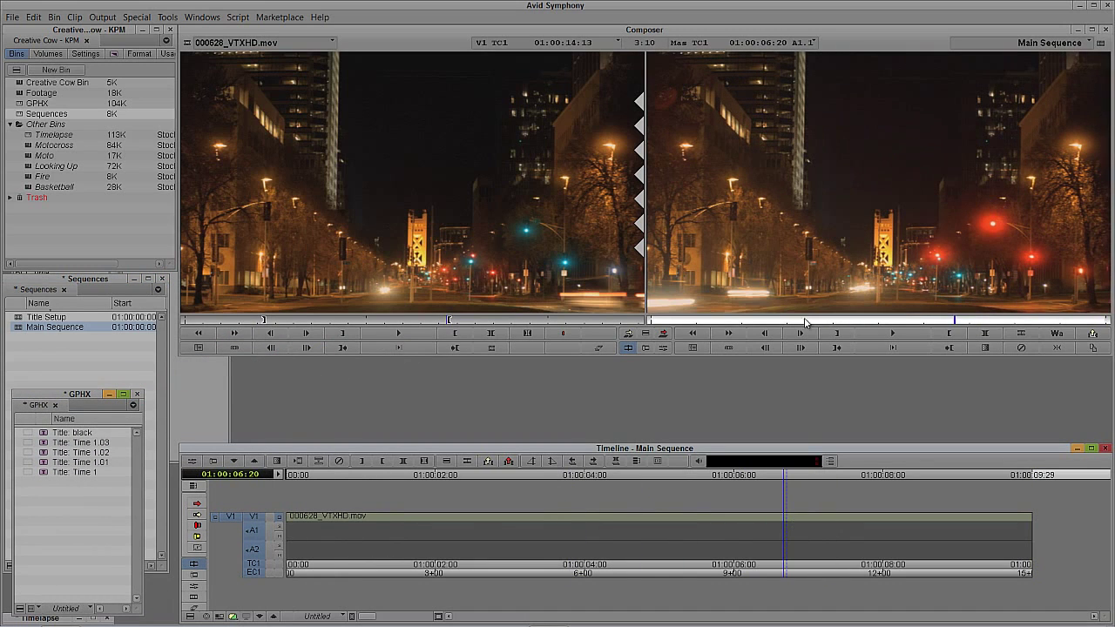
left_click(745, 524)
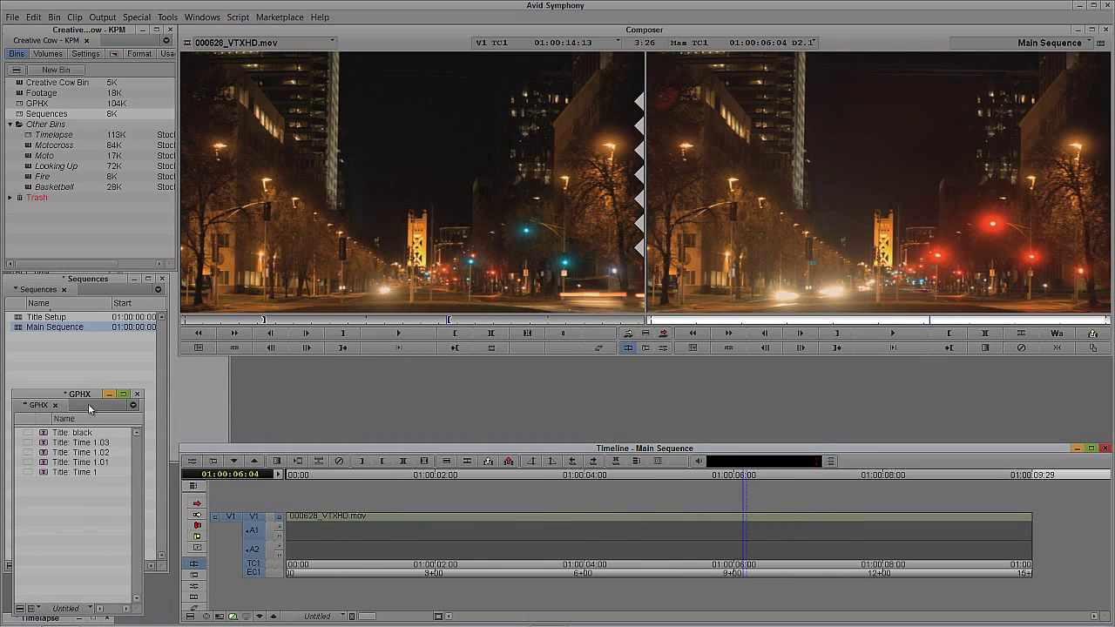
left_click(41, 341)
left_click_drag(20, 319, 323, 157)
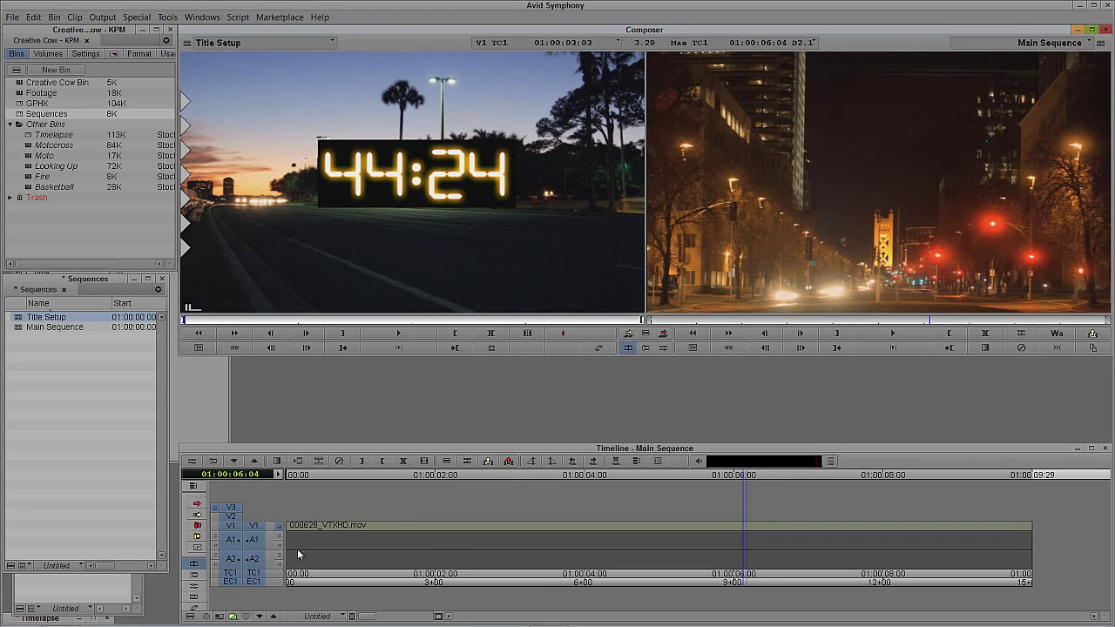
Show the Title Setup source tracks in the timeline, deselect V1, A1 and A2, and return to Main Sequence
left_click(219, 617)
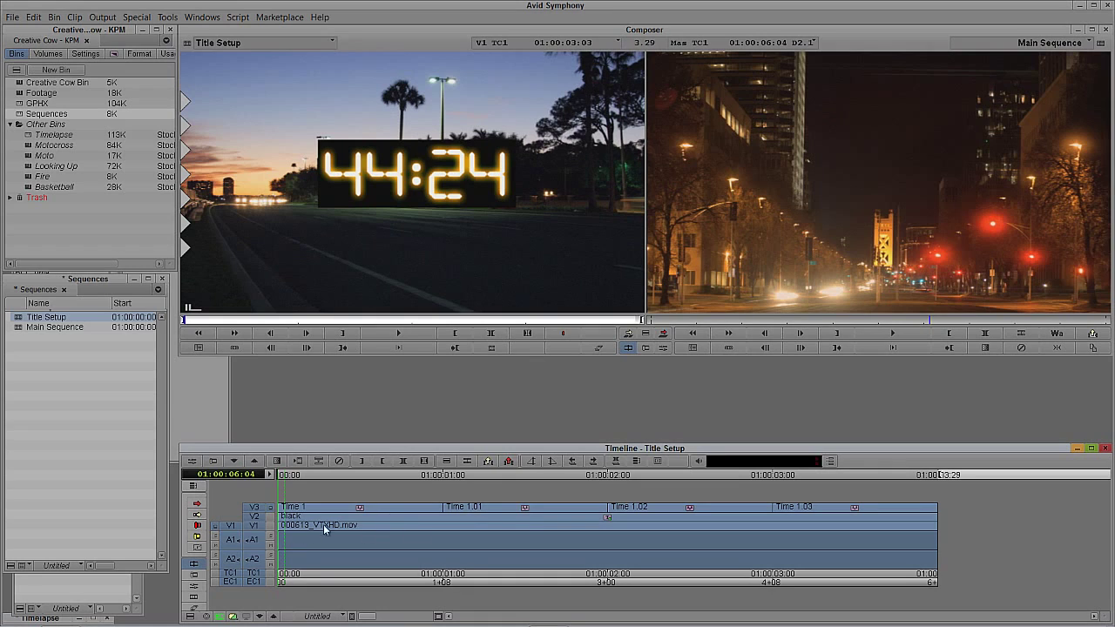
left_click(252, 526)
left_click(255, 540)
left_click(255, 563)
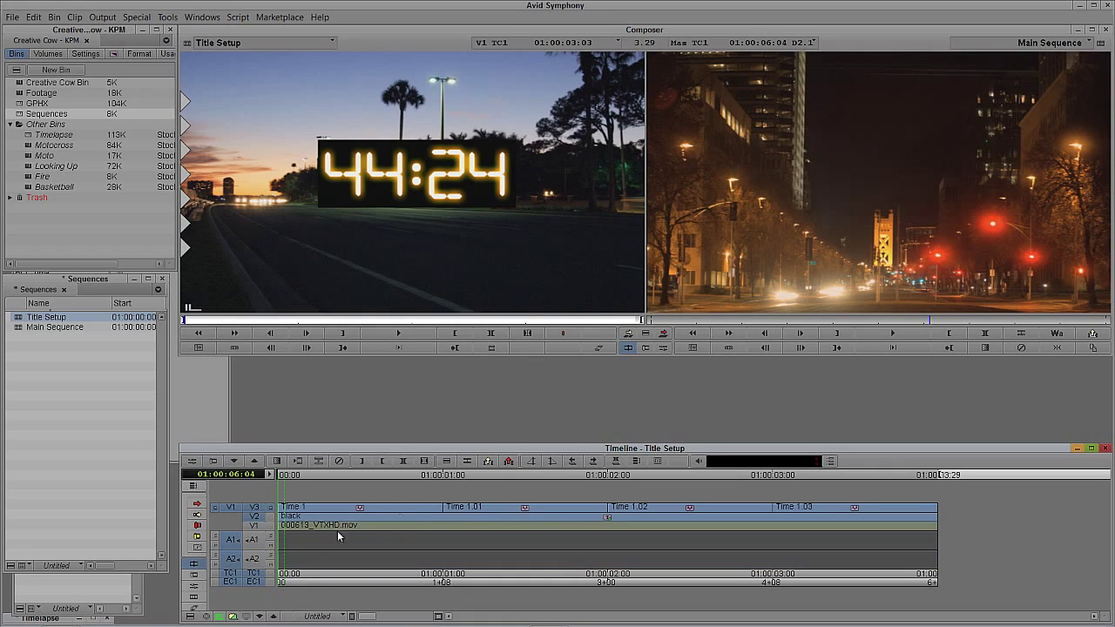
left_click(219, 617)
Park at the end of Main Sequence, add video tracks V2 and V3, and deselect V1, A1 and A2
left_click_drag(466, 528, 1004, 522)
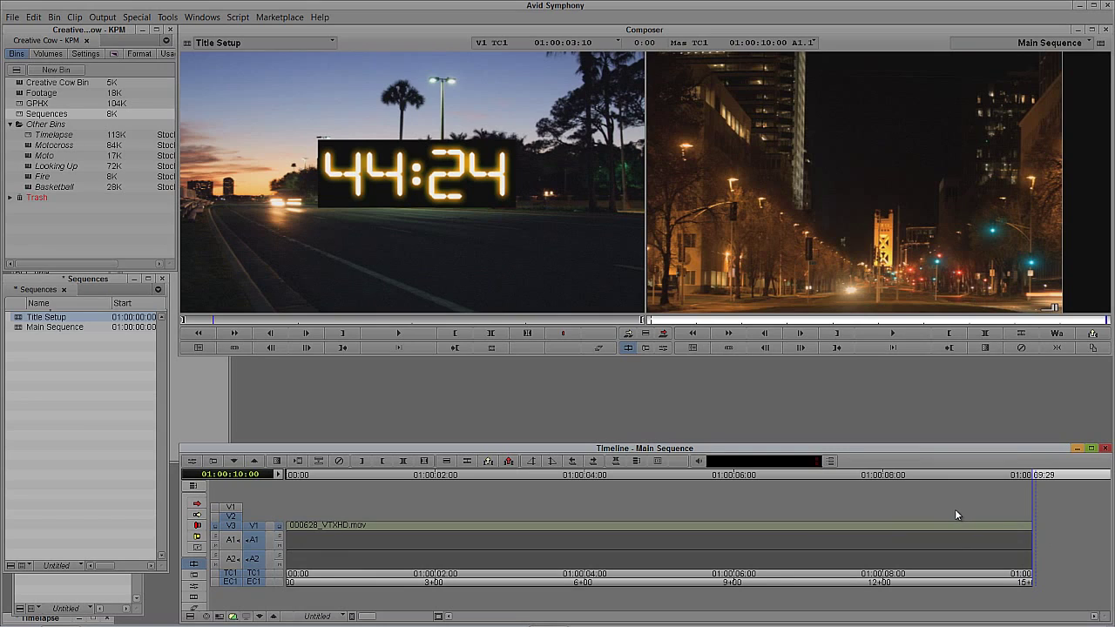
key("ctrl+y")
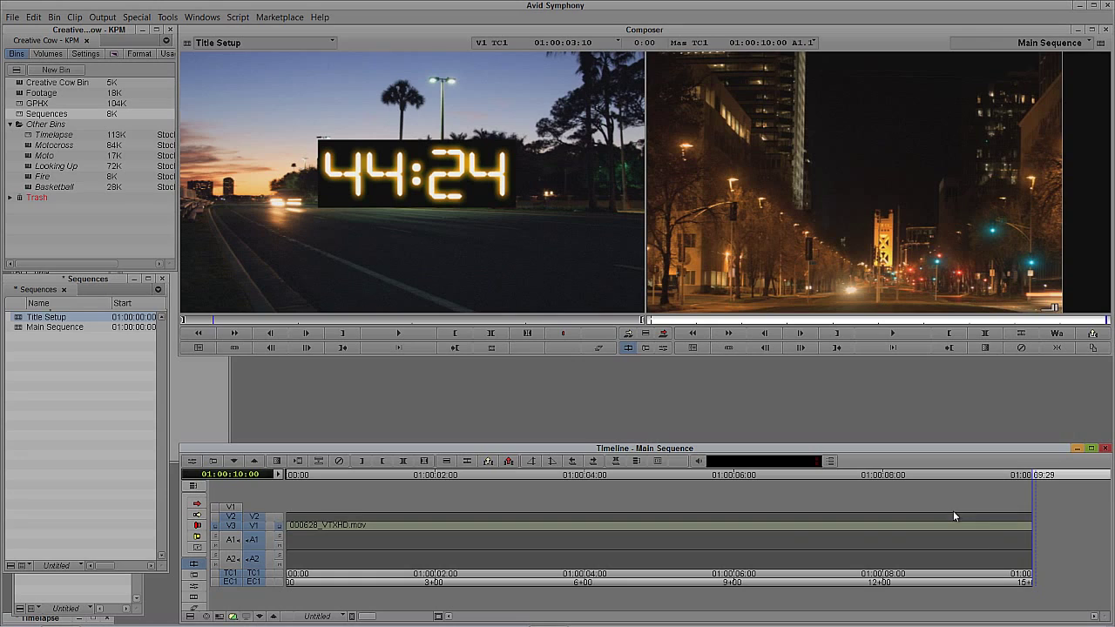
key("ctrl+y")
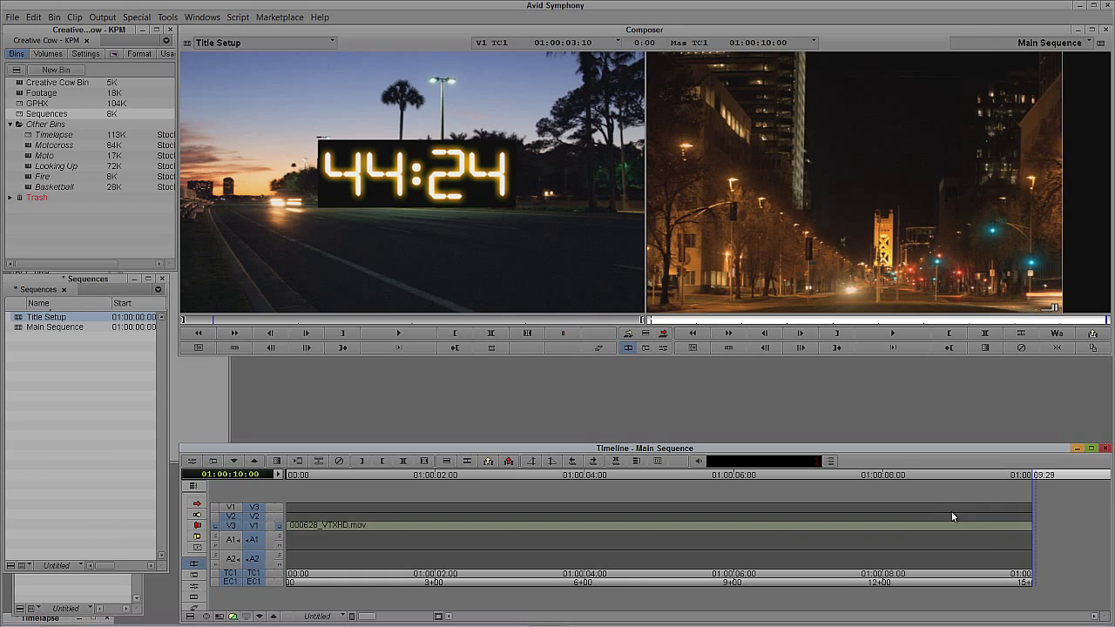
left_click(251, 529)
left_click(254, 542)
left_click(254, 558)
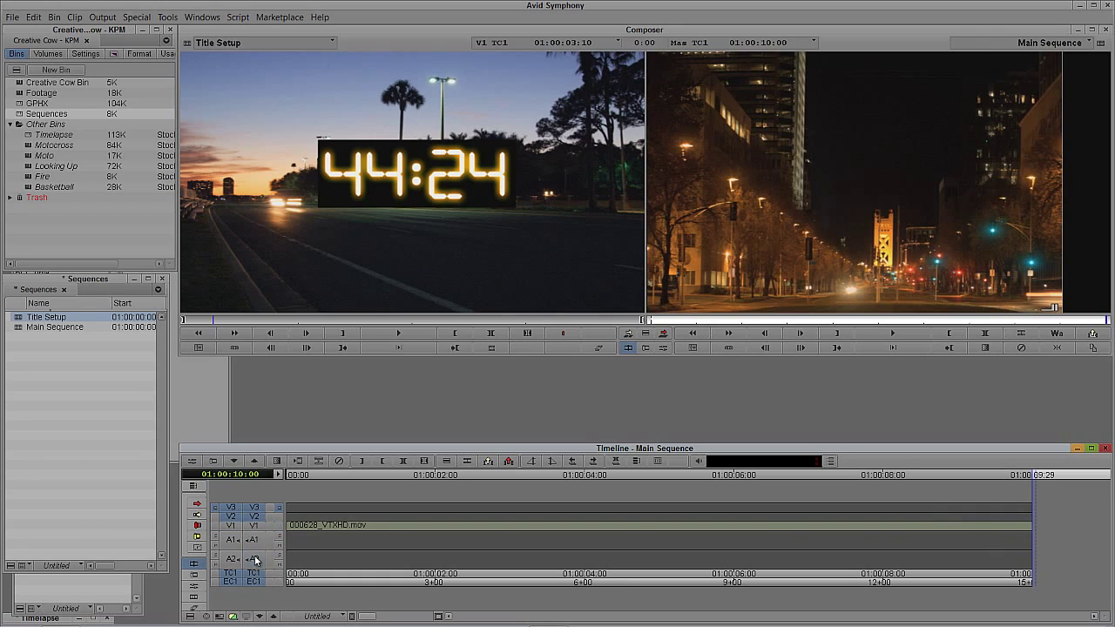
Overwrite the Title Setup countdown and black box onto V3 and V2, ending at the end of Main Sequence, and check the result at 01:00:07:01
left_click(424, 215)
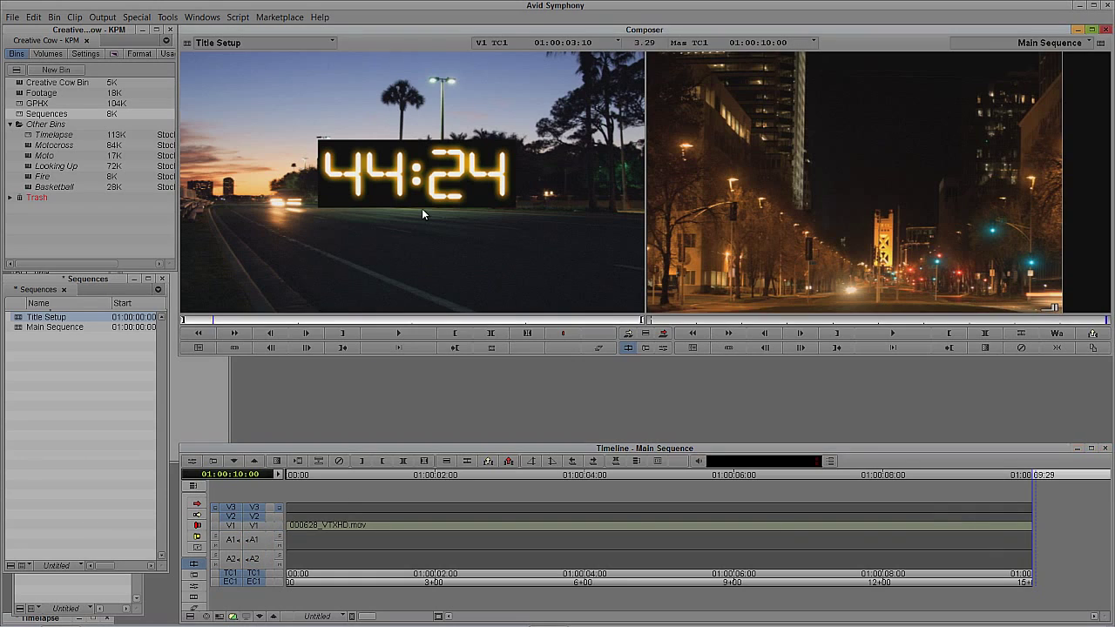
left_click(935, 232)
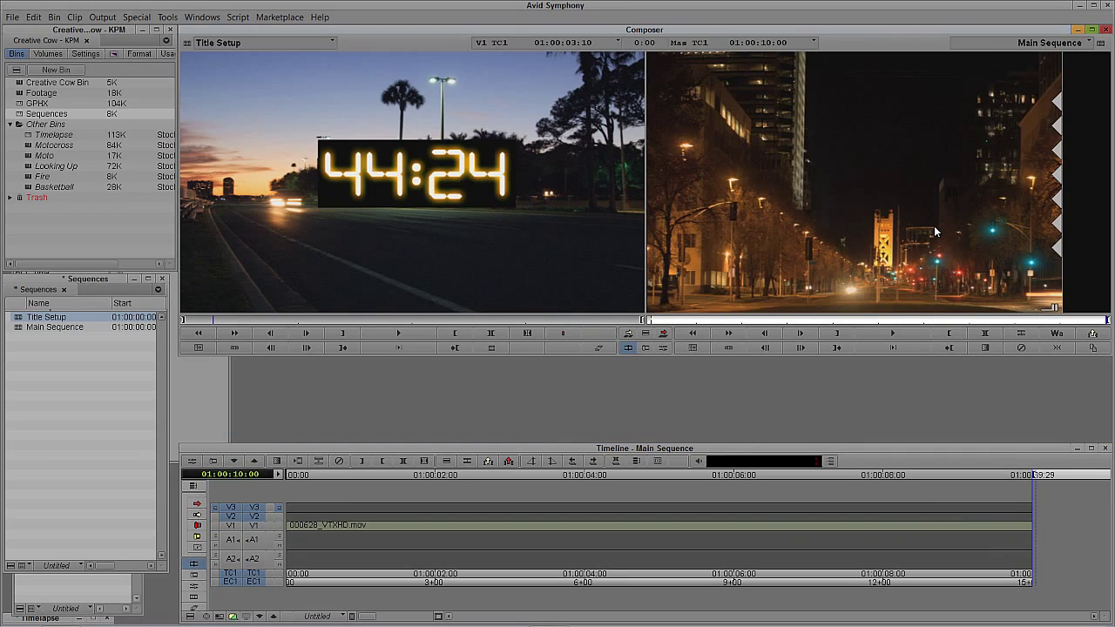
key("b")
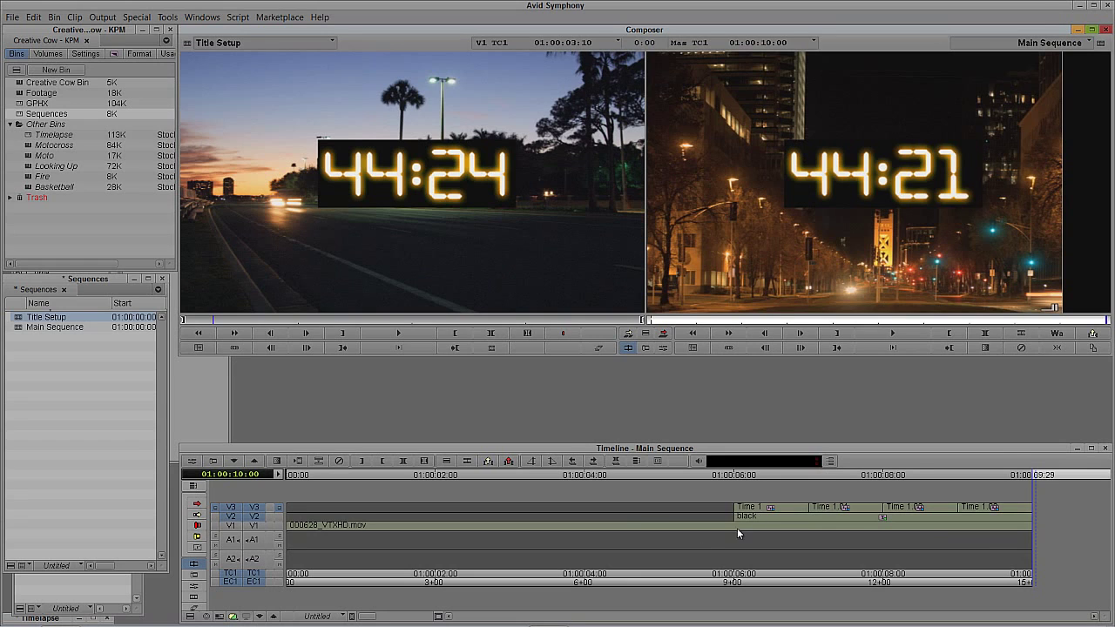
left_click_drag(642, 546, 813, 524)
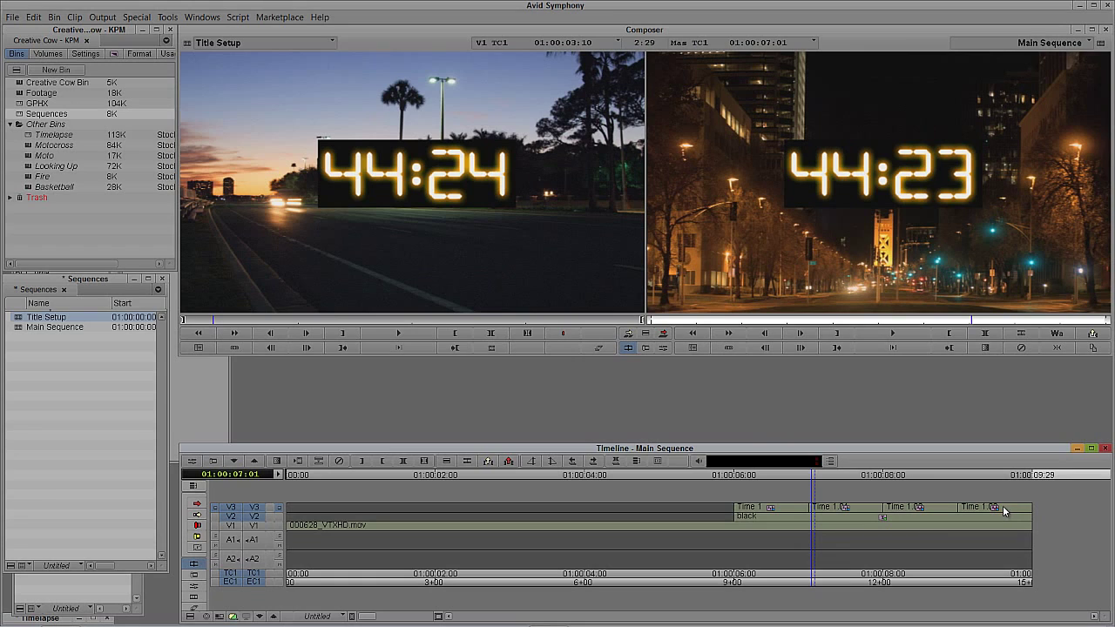
Add three more video tracks, V4, V5 and V6, to Main Sequence
key("ctrl+y")
key("ctrl+y")
key("ctrl+y")
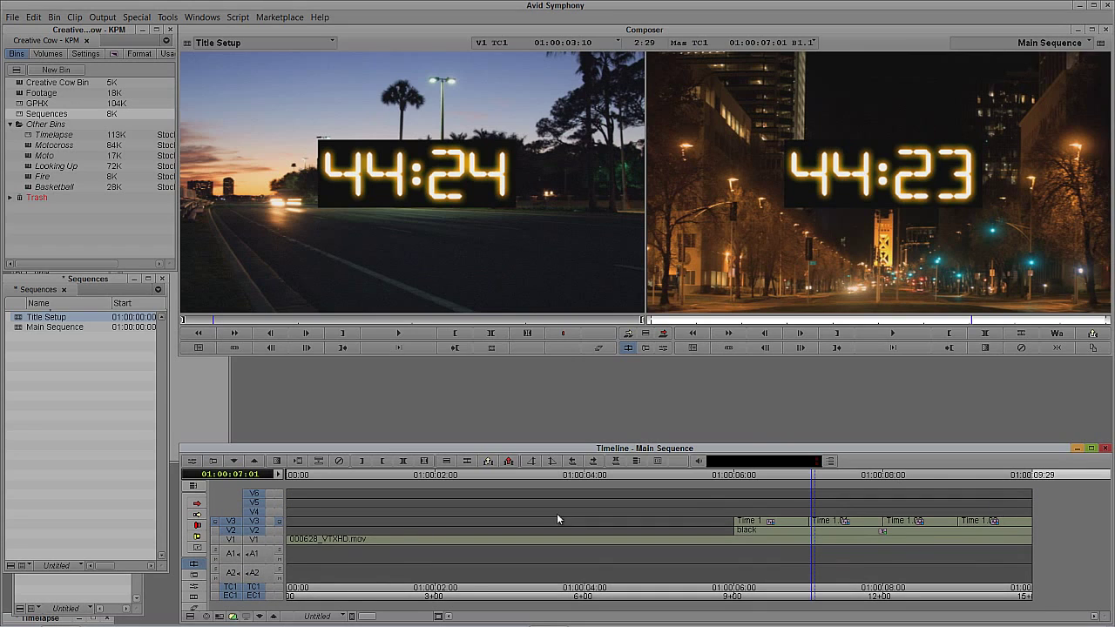
Move the four countdown clips from V3 to V6 and the black clip from V2 to V5, keeping their timing
left_click(198, 504)
left_click(771, 522)
left_click(784, 531, "shift")
left_click(822, 523, "shift")
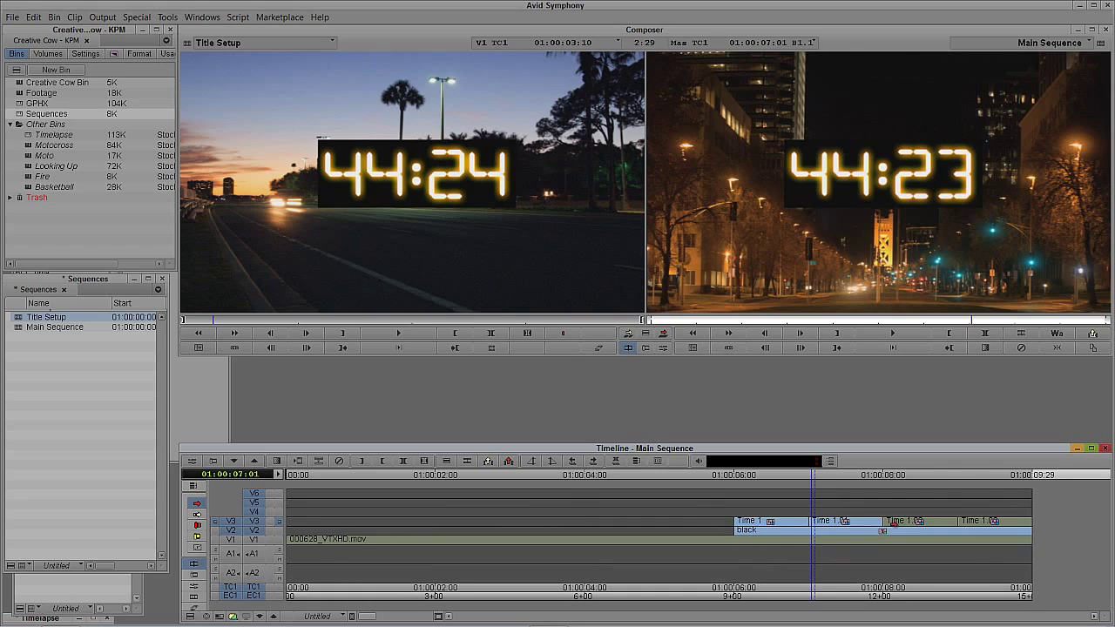
left_click(895, 524, "shift")
left_click(985, 522, "shift")
left_click_drag(760, 521, 763, 492)
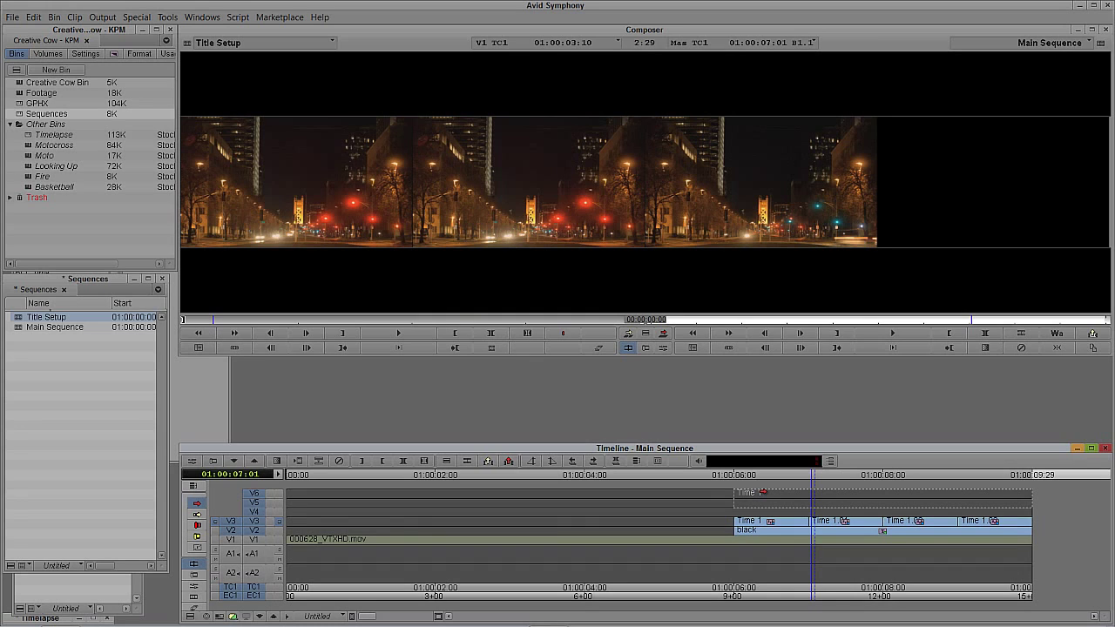
left_click_drag(763, 492, 764, 493)
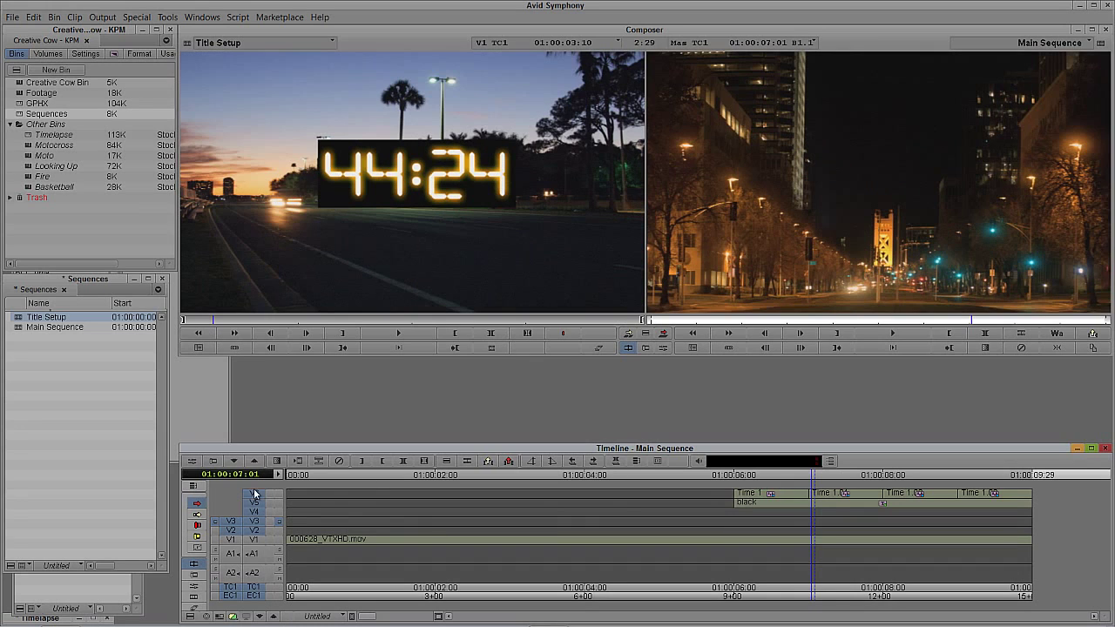
Cut the 000628_VTXHD.mov clip on V1 at 01:00:06:00, where the countdown starts
left_click(198, 507)
key("a")
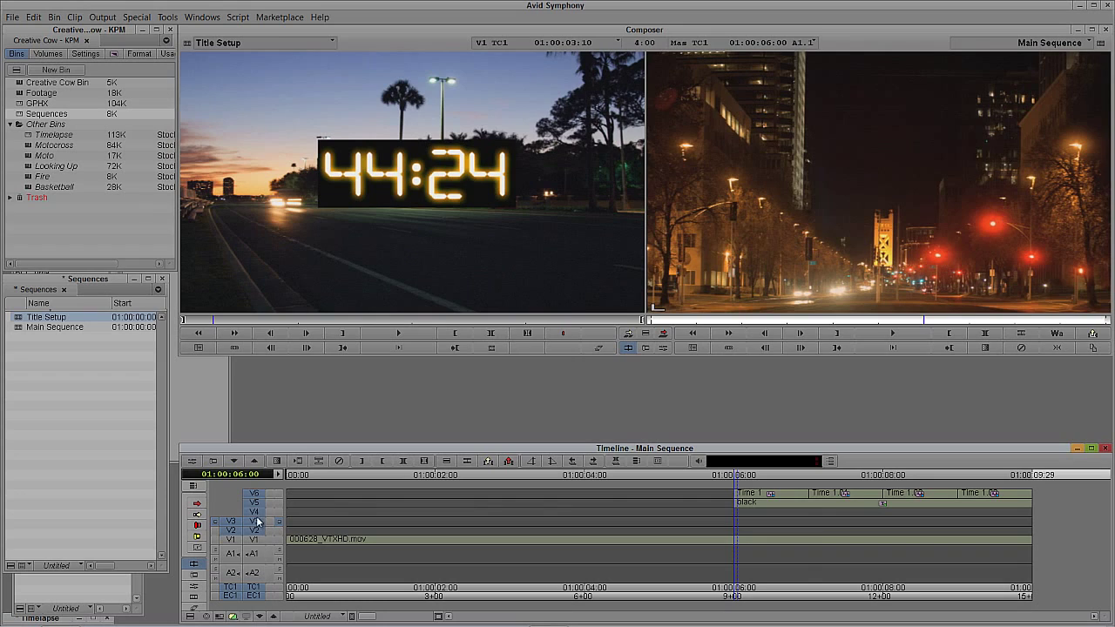
mouse_move(258, 524)
left_mouse_down()
mouse_move(258, 504)
mouse_move(259, 540)
left_mouse_up()
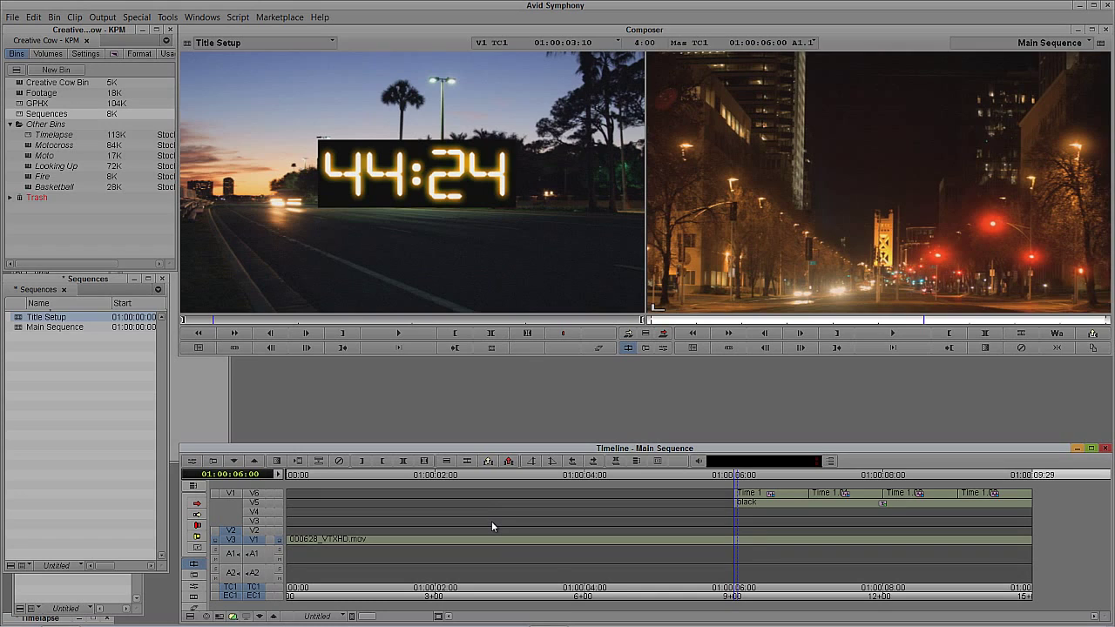
key("b")
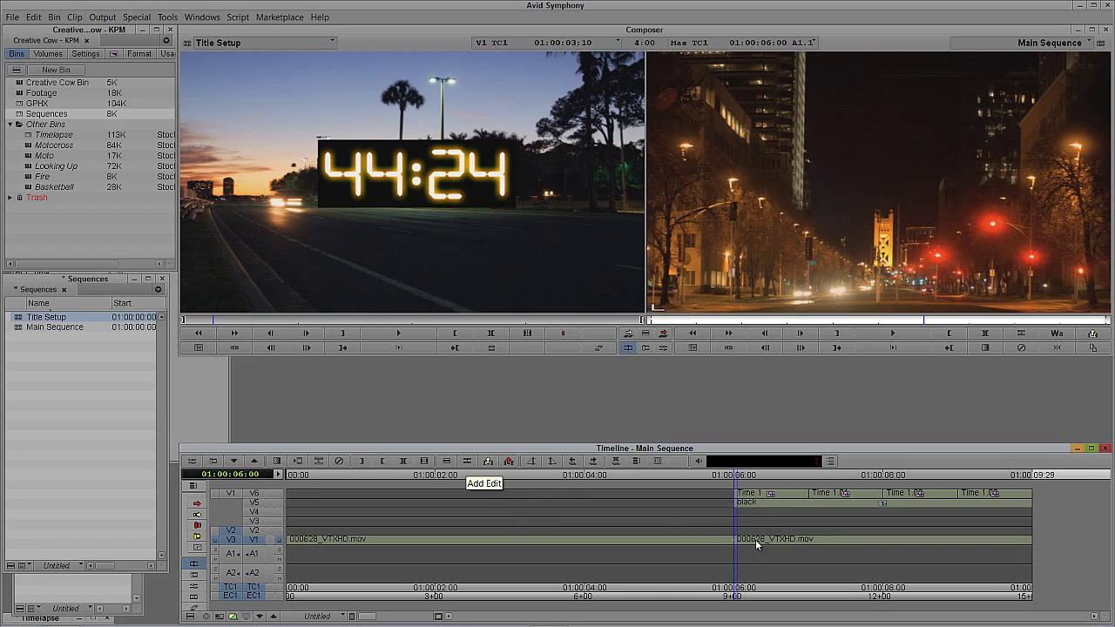
Apply the 3D Warp effect from the Blend category to the second 000628_VTXHD.mov segment on V1
left_click(763, 544)
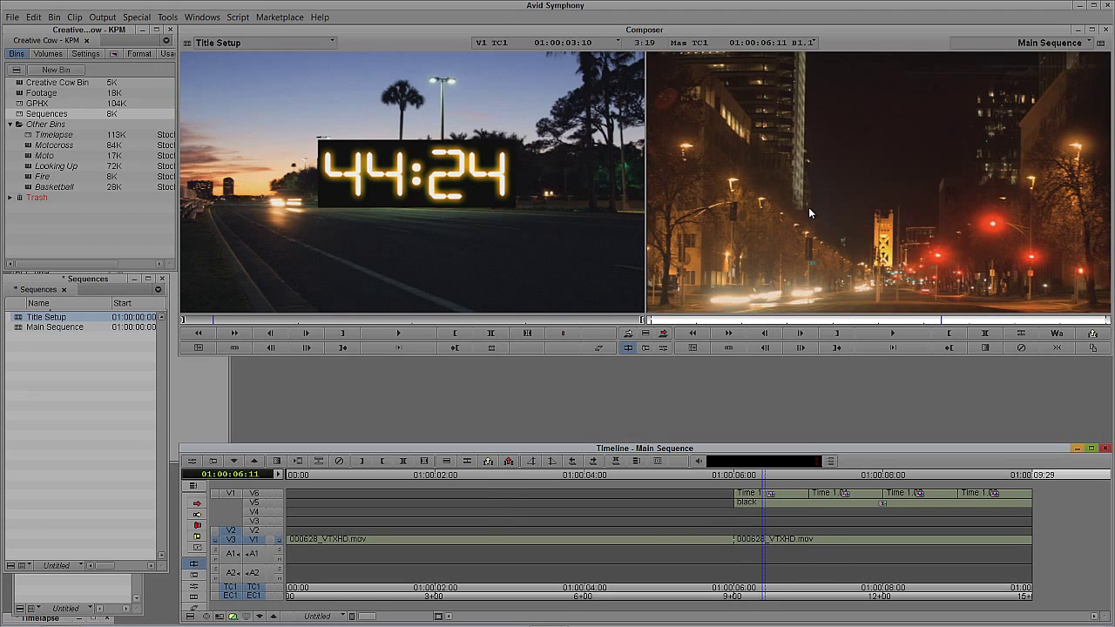
key("ctrl+8")
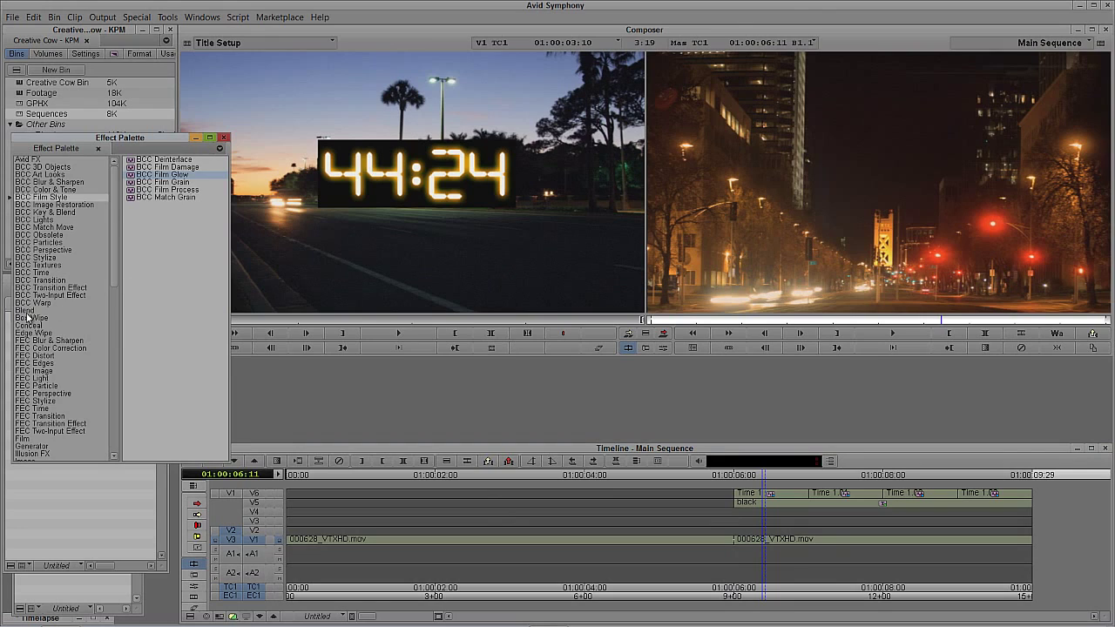
left_click(26, 312)
left_click(148, 160)
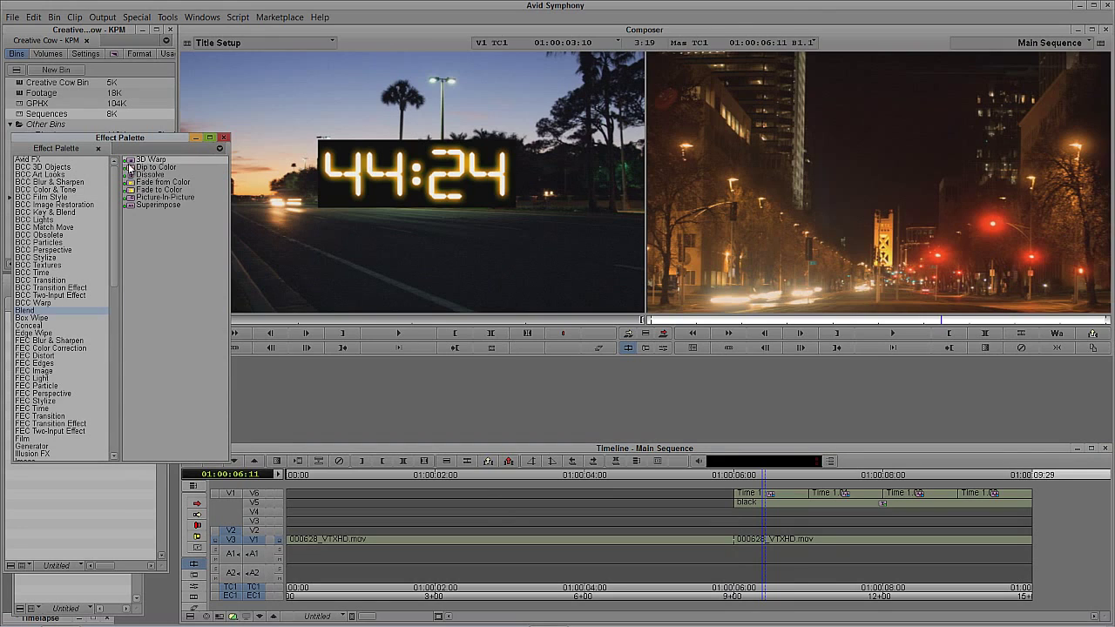
left_click_drag(626, 308, 771, 542)
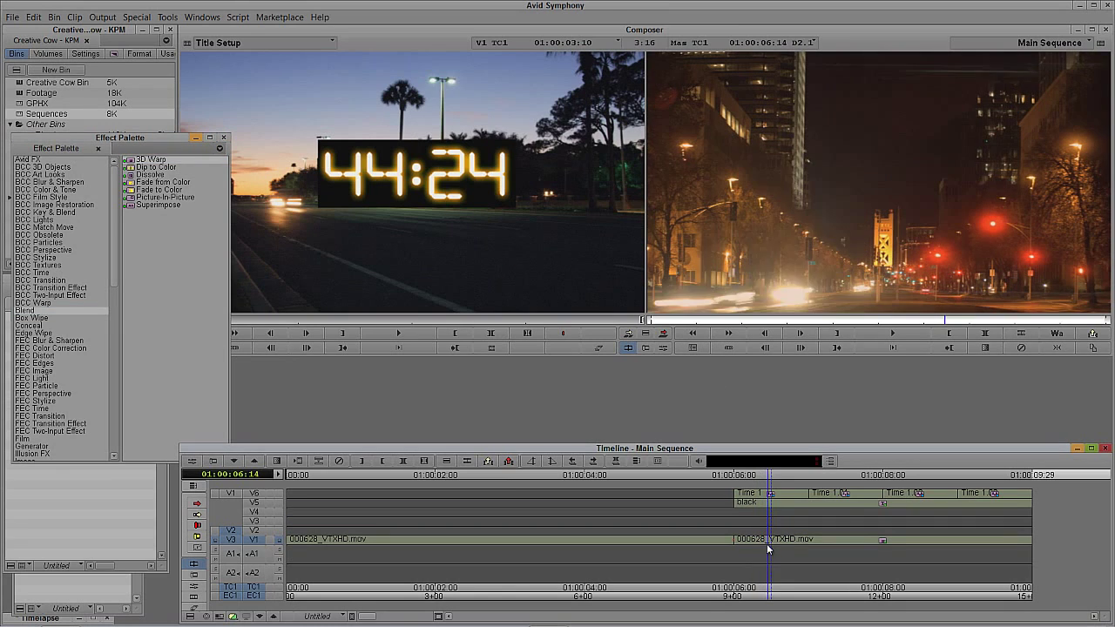
Open the segment's 3D Warp parameters, scale it to 33 and move it into the upper-left corner of the frame
left_click(759, 546)
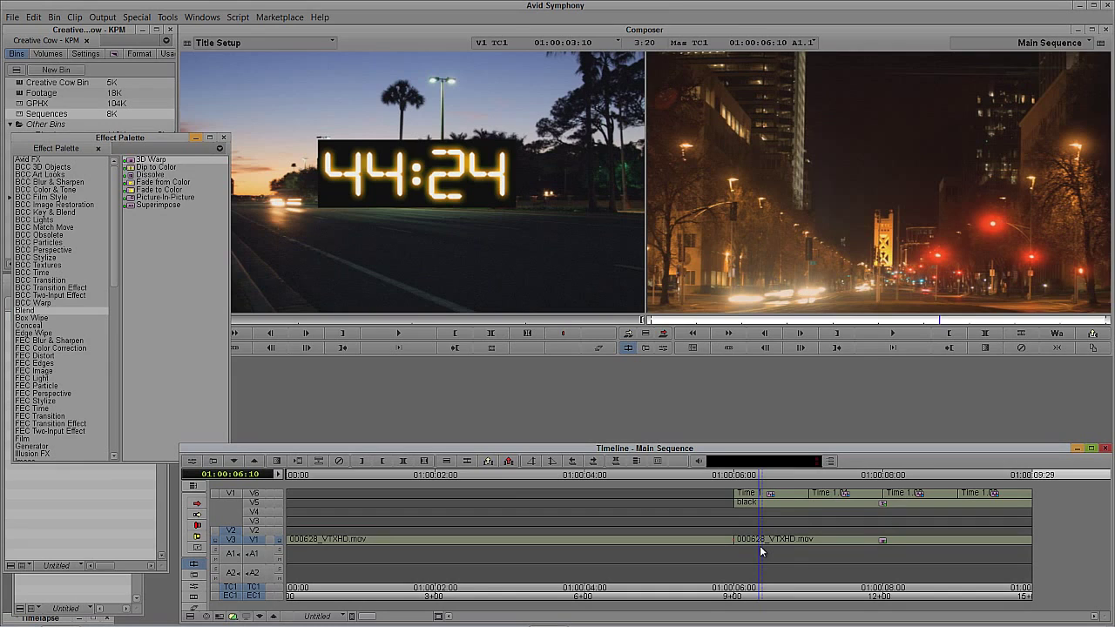
key("ctrl+8")
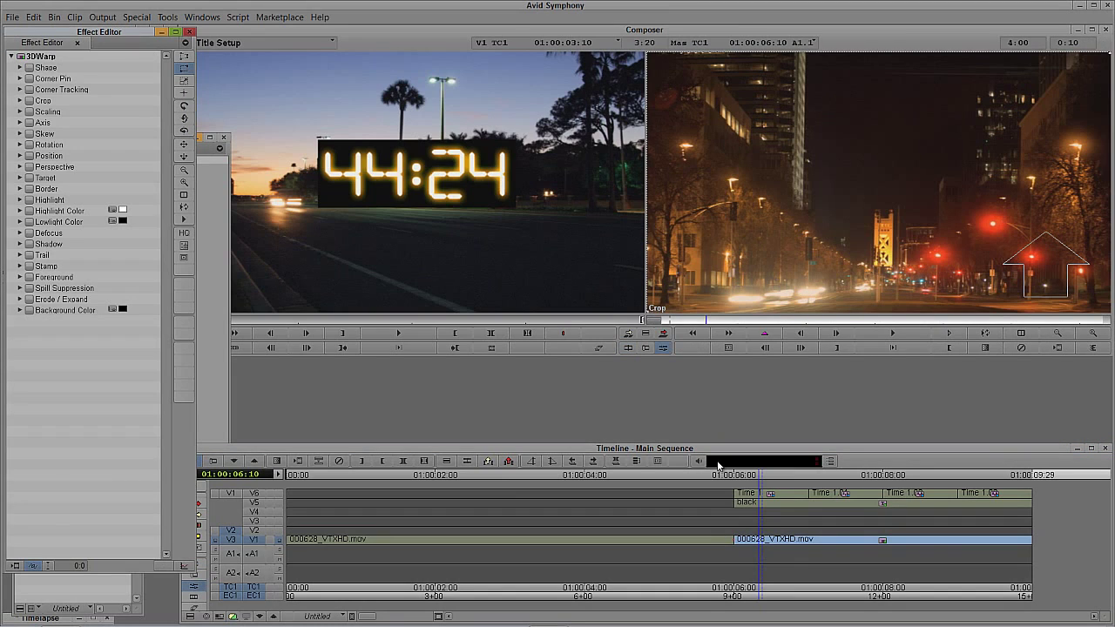
left_click(17, 112)
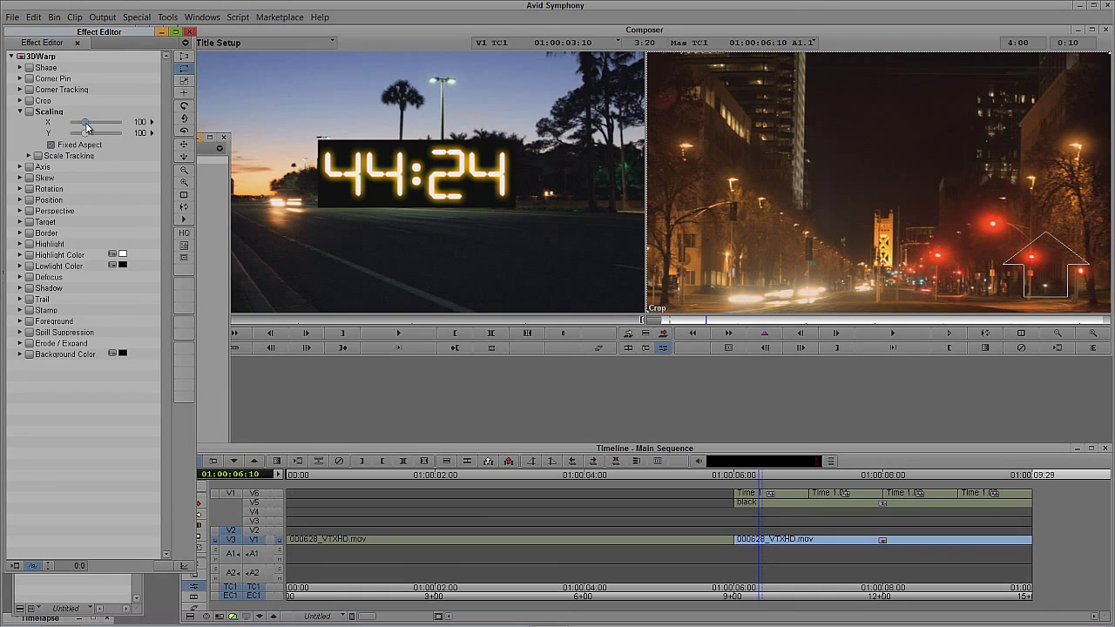
left_click_drag(86, 123, 75, 123)
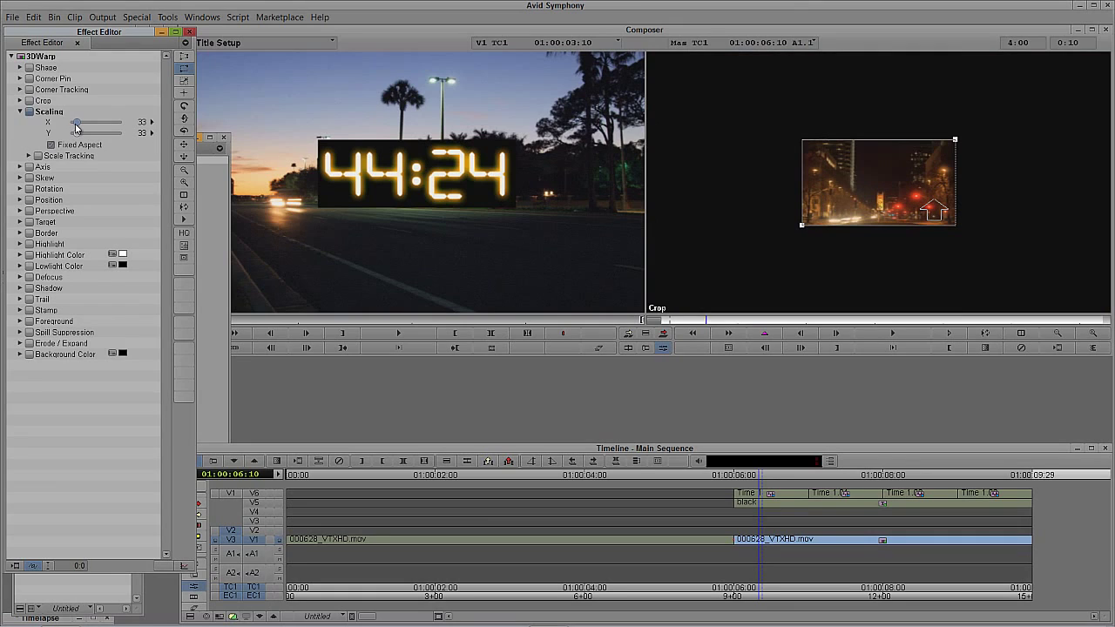
left_click_drag(889, 205, 733, 122)
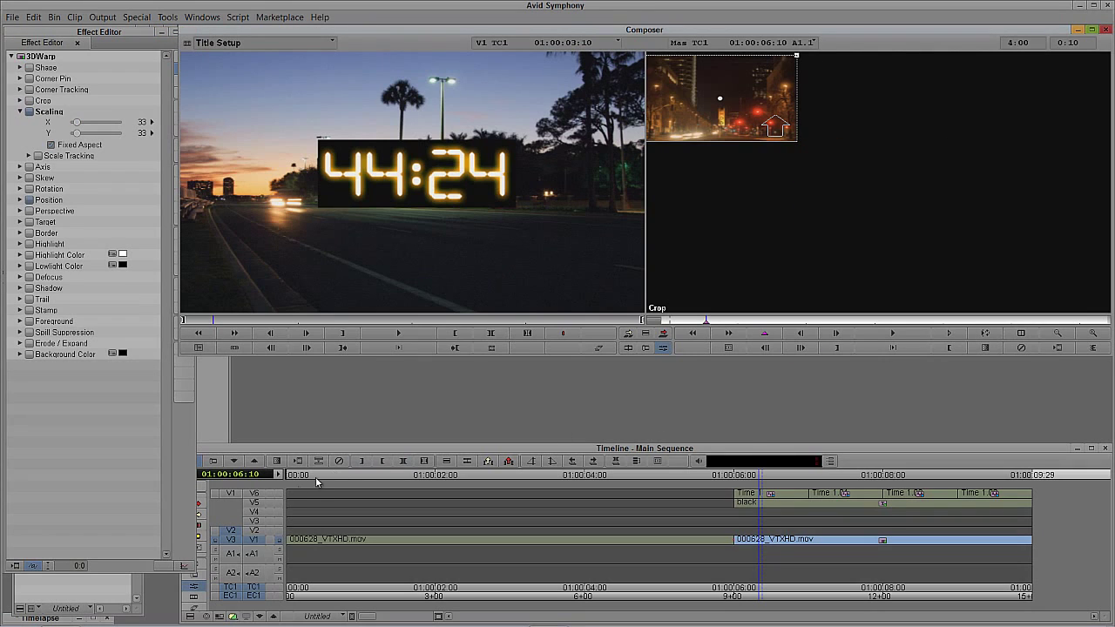
Monitor V6 to include the countdown, scale the V1 segment to 50 and realign it to the frame's upper-left corner
left_click(285, 495)
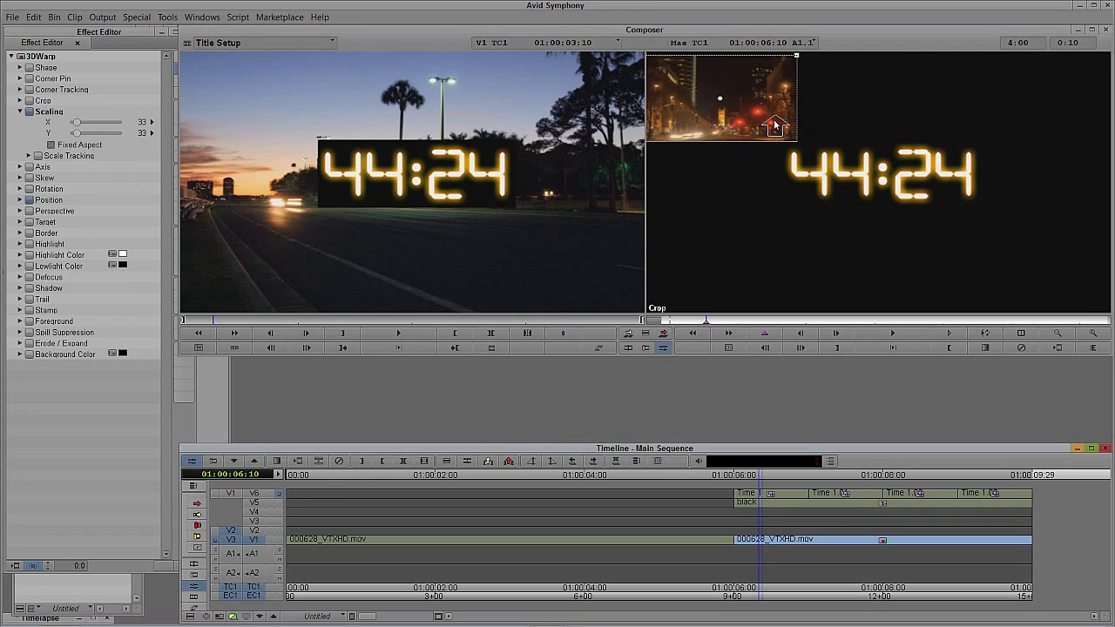
left_click(77, 127)
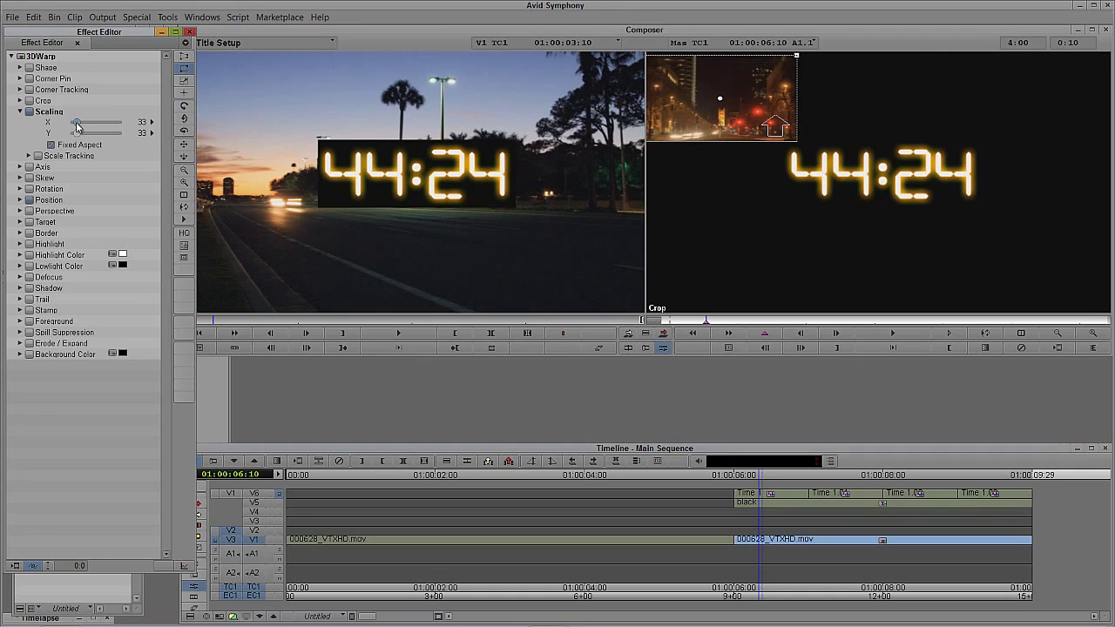
left_click_drag(76, 127, 84, 124)
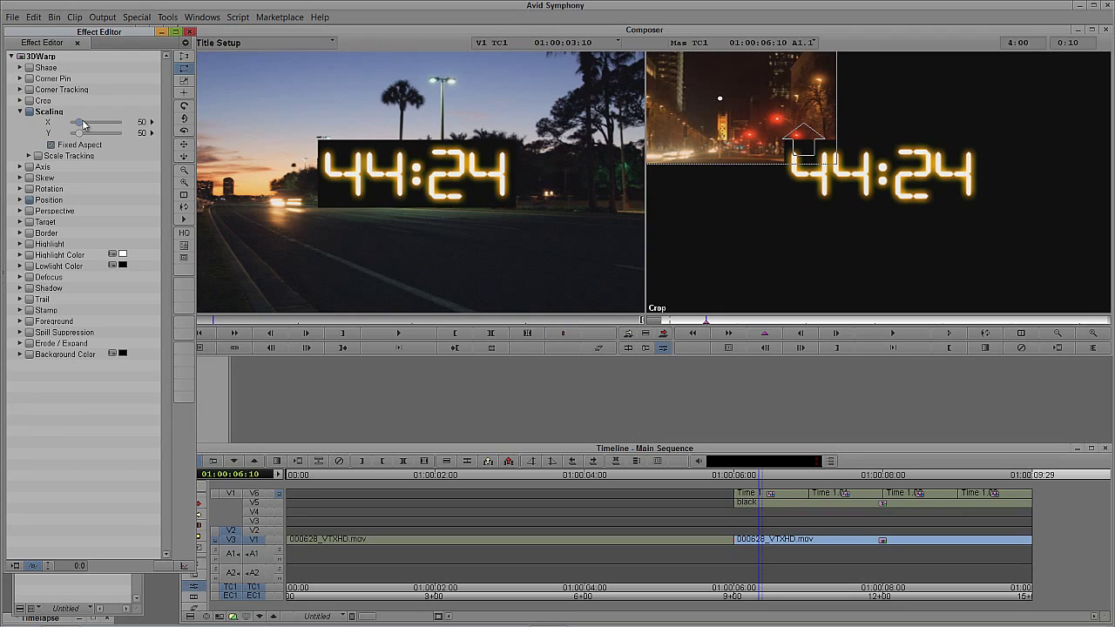
left_click(749, 148)
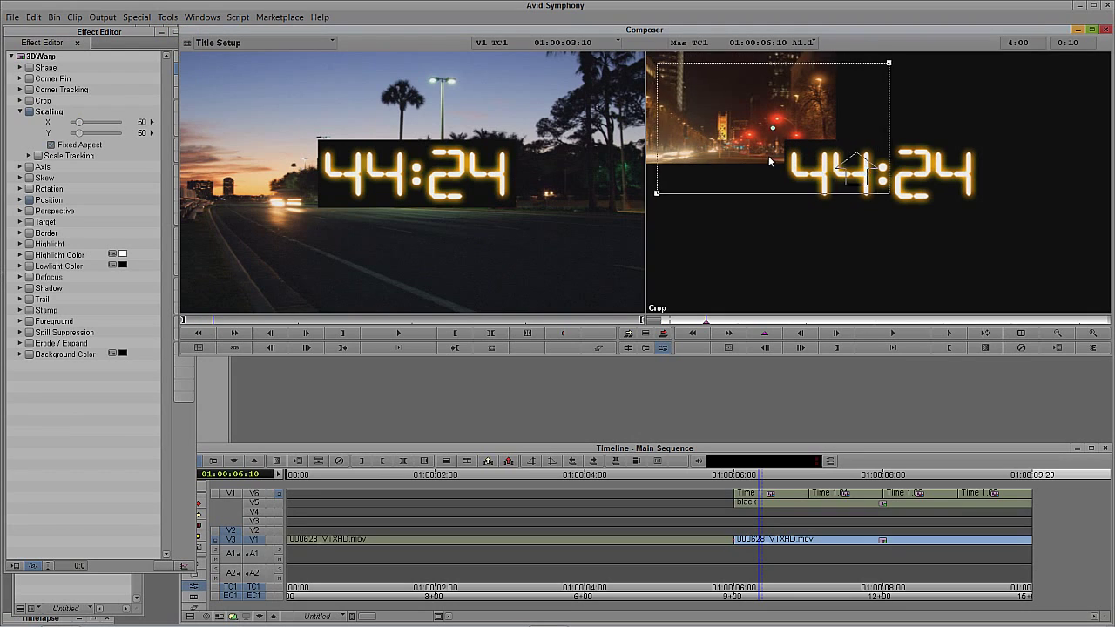
left_click_drag(760, 152, 758, 149)
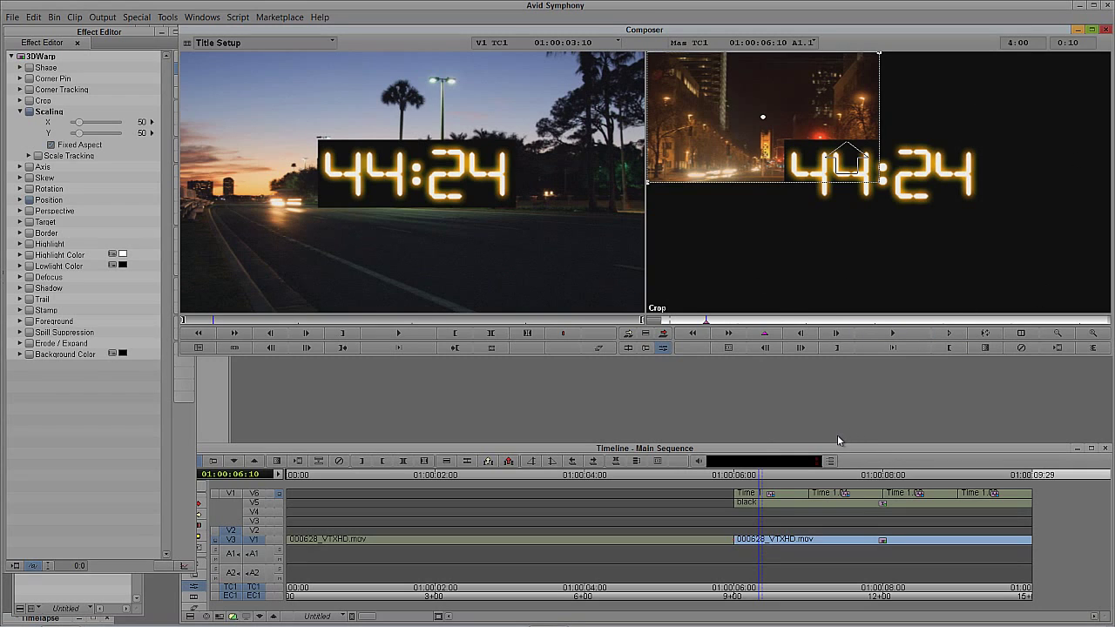
Mark the scaled V1 segment, load it into the source monitor and overwrite a copy of it onto V2
key("y")
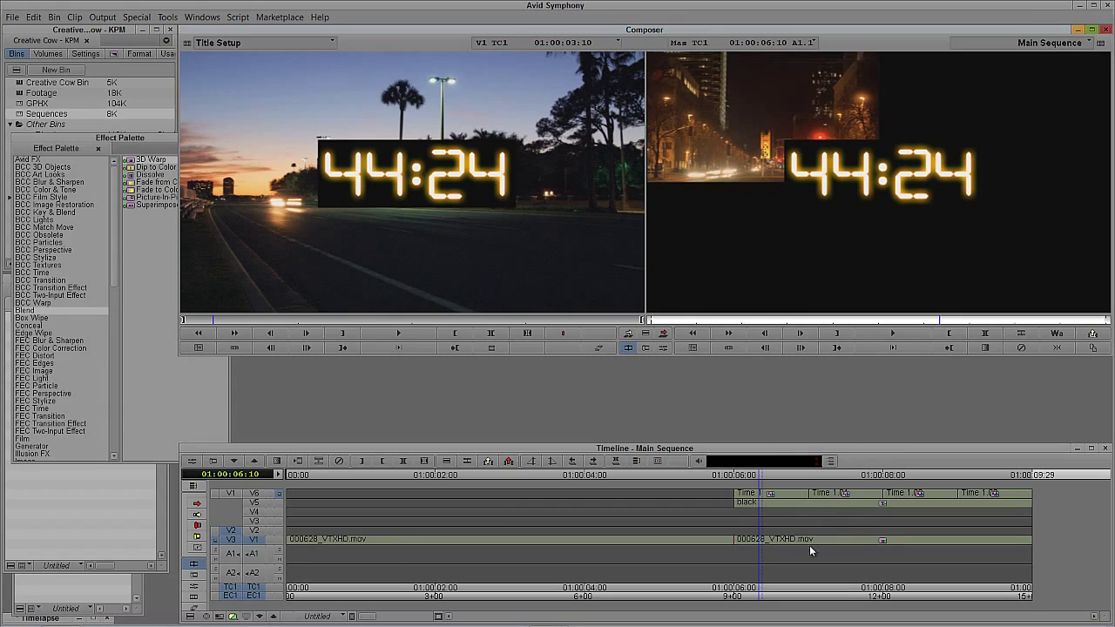
key("t")
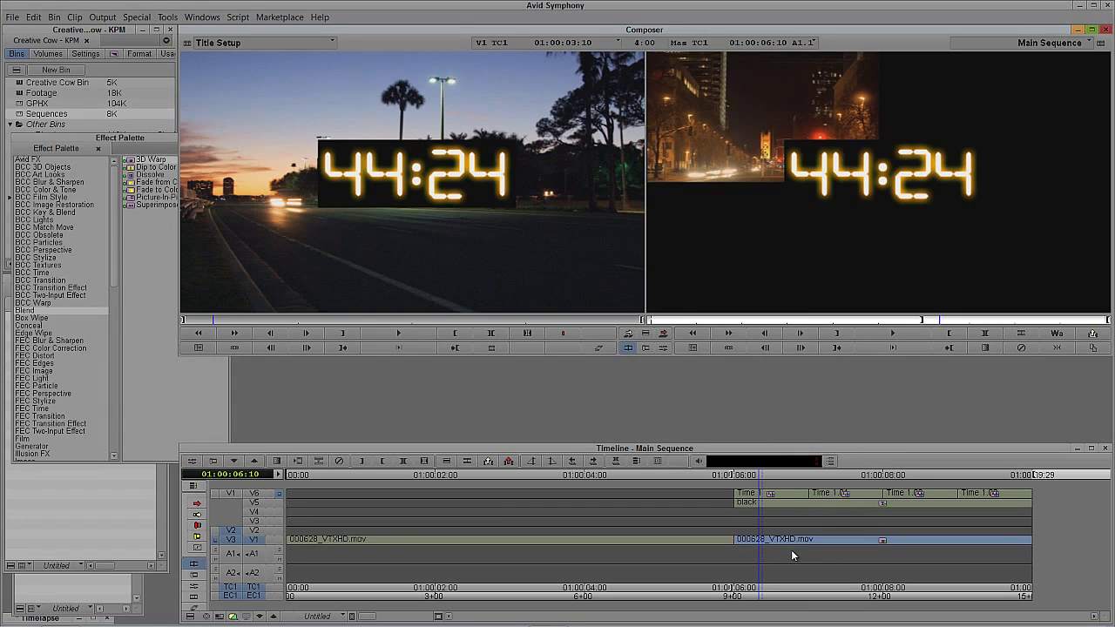
left_click_drag(791, 549, 295, 278)
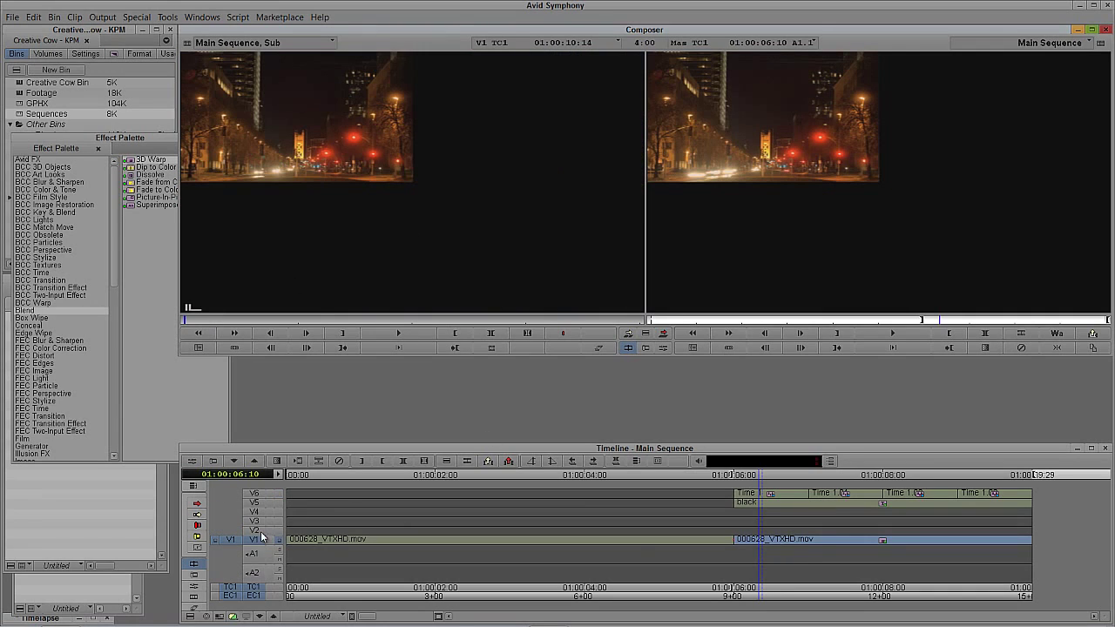
left_click_drag(231, 539, 260, 531)
key("b")
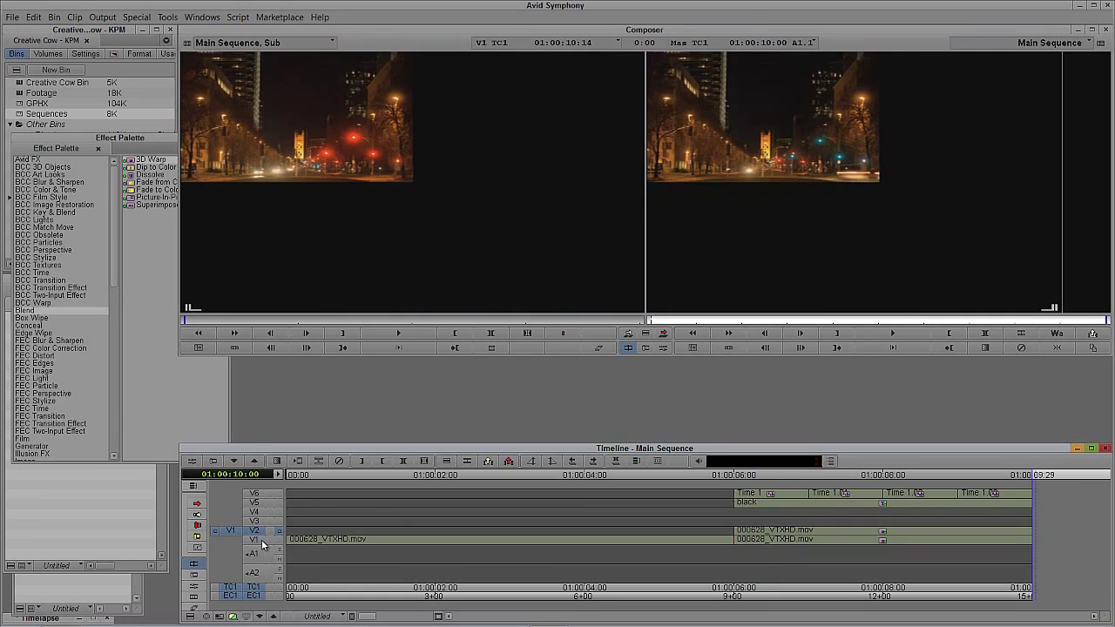
Overwrite further copies of the scaled 000628_VTXHD.mov segment onto V3 and V4, aligned with the V1 segment
left_click(778, 536)
left_click_drag(230, 530, 255, 513)
key("b")
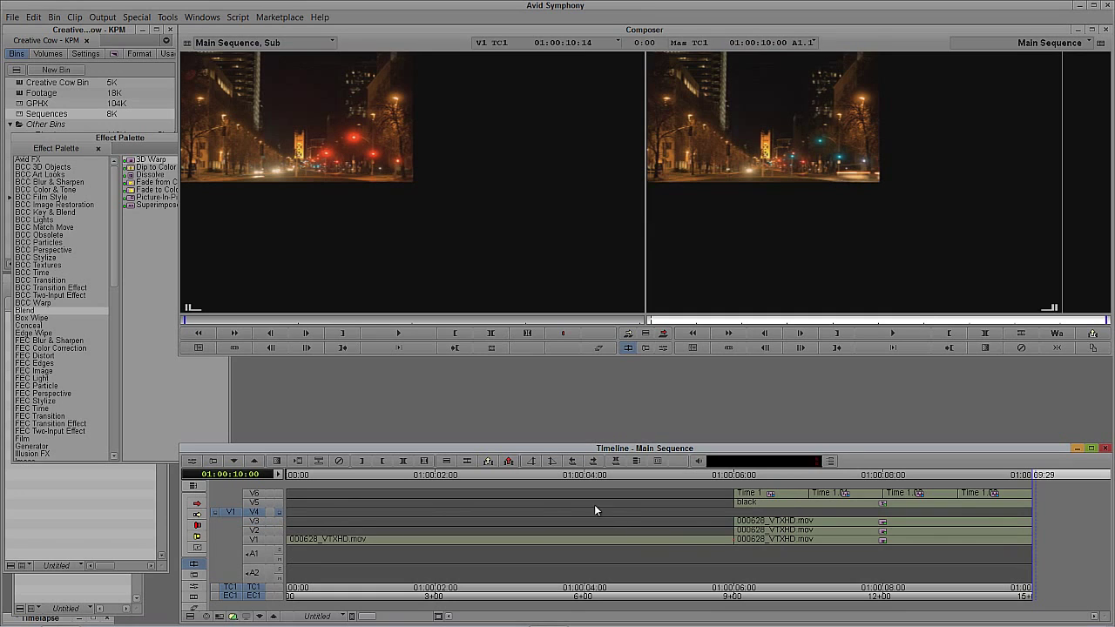
left_click(771, 521)
key("t")
key("b")
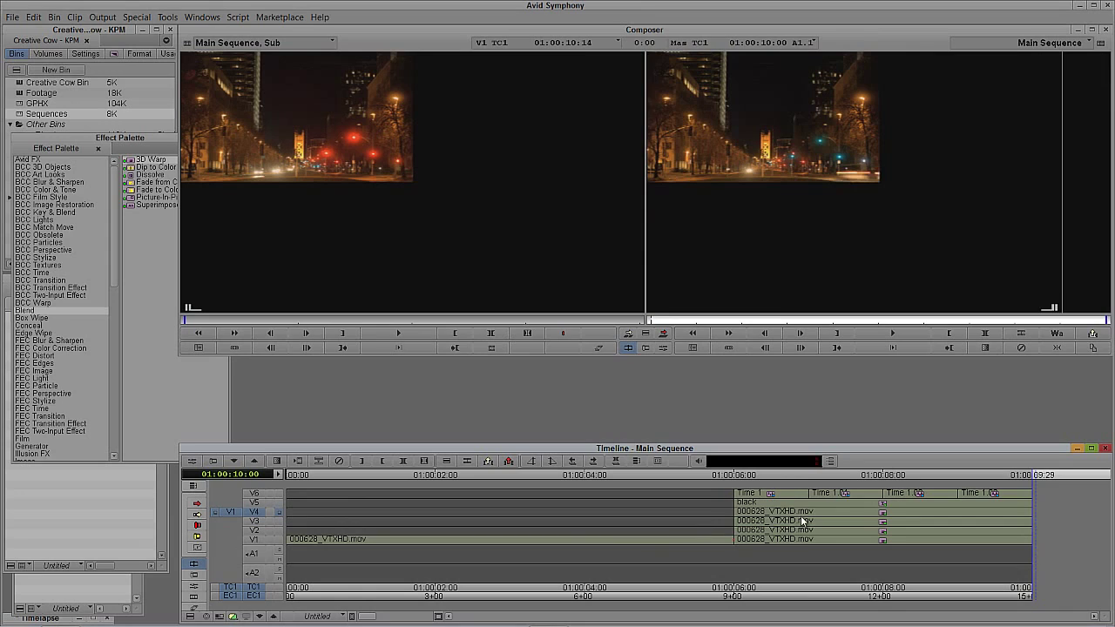
Lift the part of the V4 copy before 01:00:09:00, leaving only its last second
left_click_drag(802, 517, 959, 525)
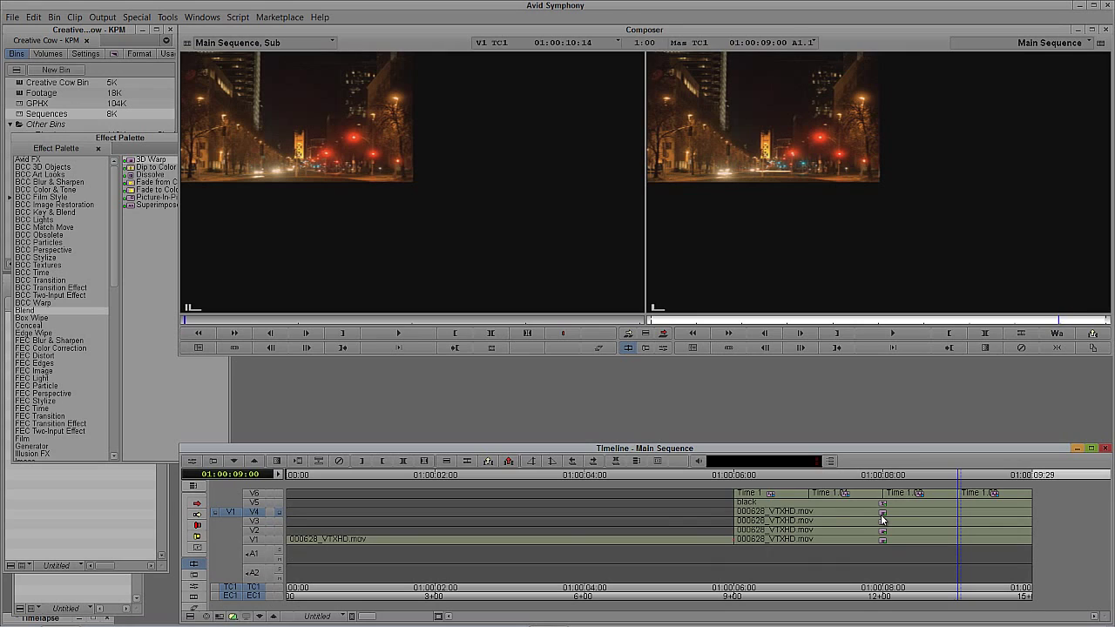
key("i")
left_click_drag(882, 520, 725, 523)
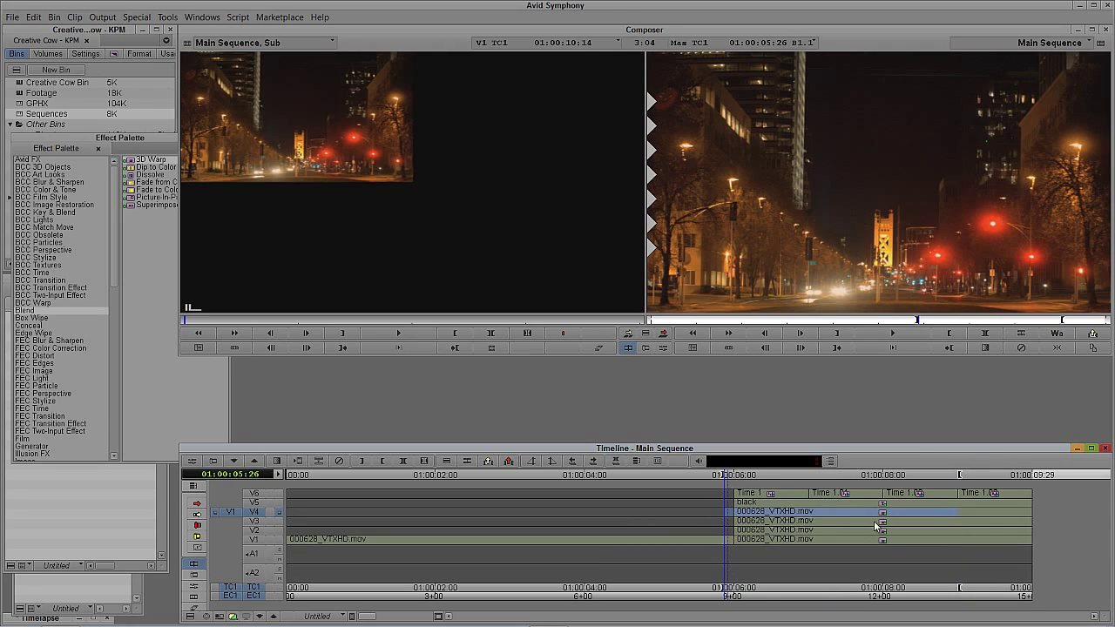
key("z")
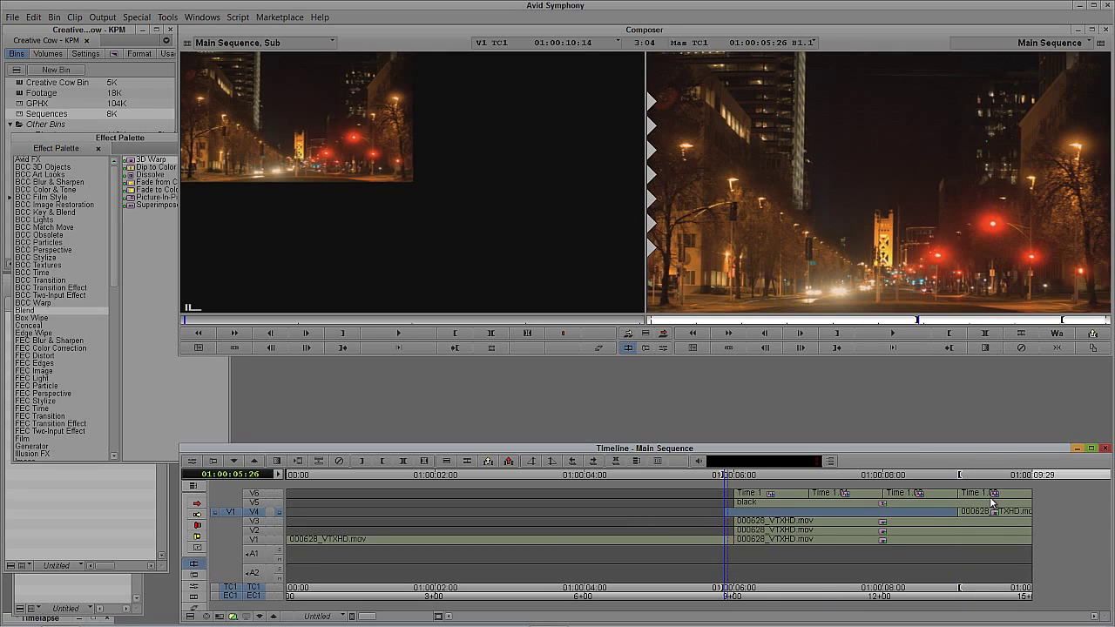
Lift the part of the V3 copy of 000628_VTXHD.mov before 01:00:08:00
left_click(890, 530, "ctrl")
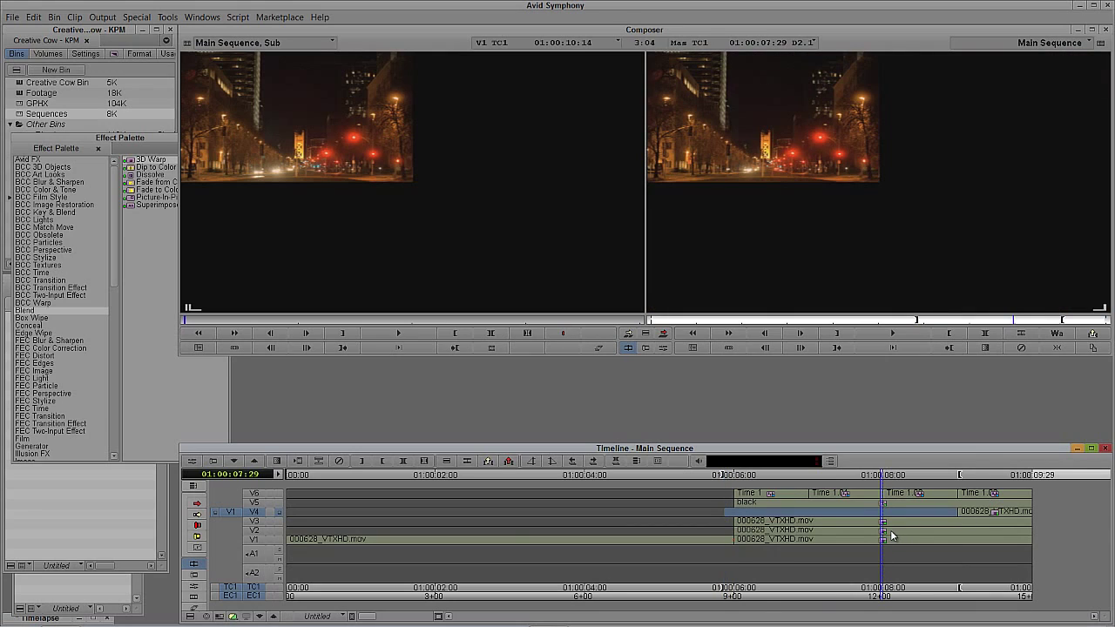
key("o")
left_click(258, 521)
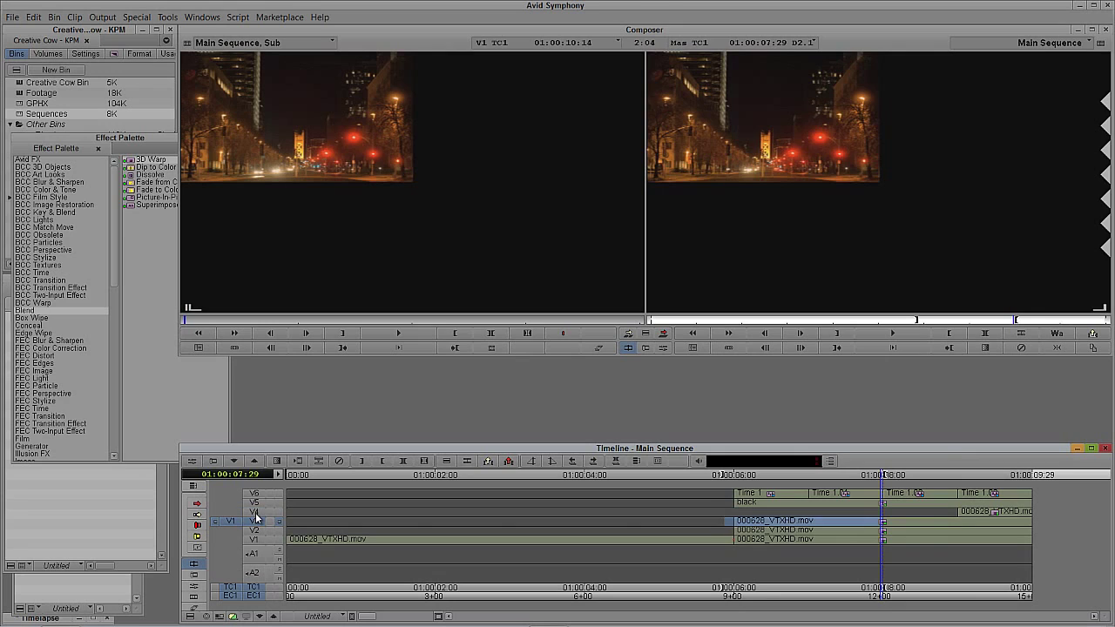
key("z")
Lift the part of the V2 copy of 000628_VTXHD.mov before 01:00:07:00
left_click(258, 530)
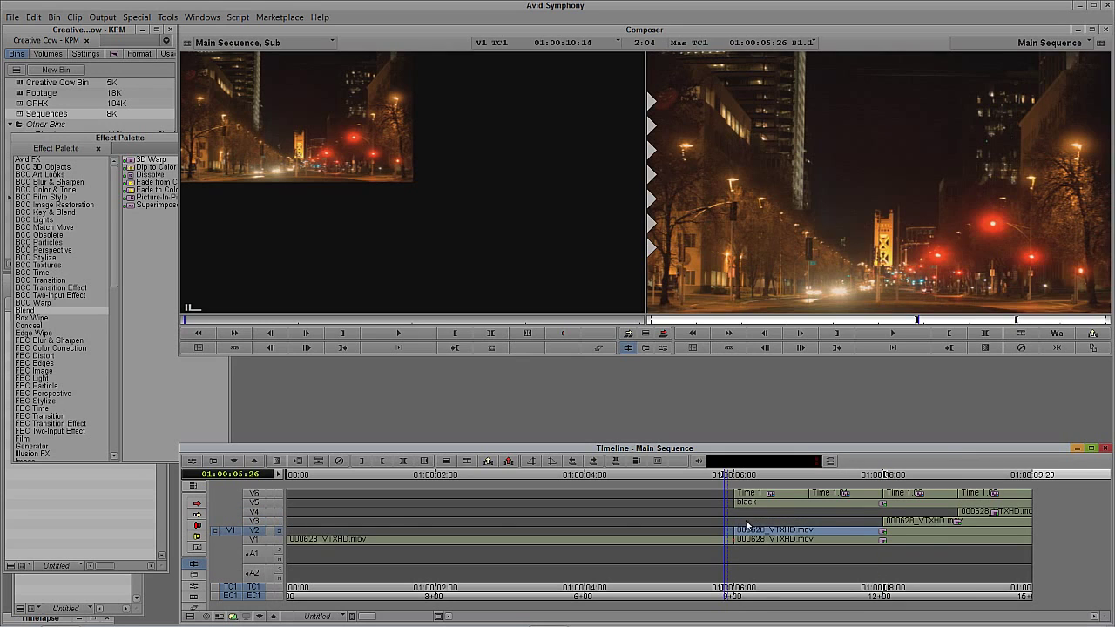
left_click(803, 532)
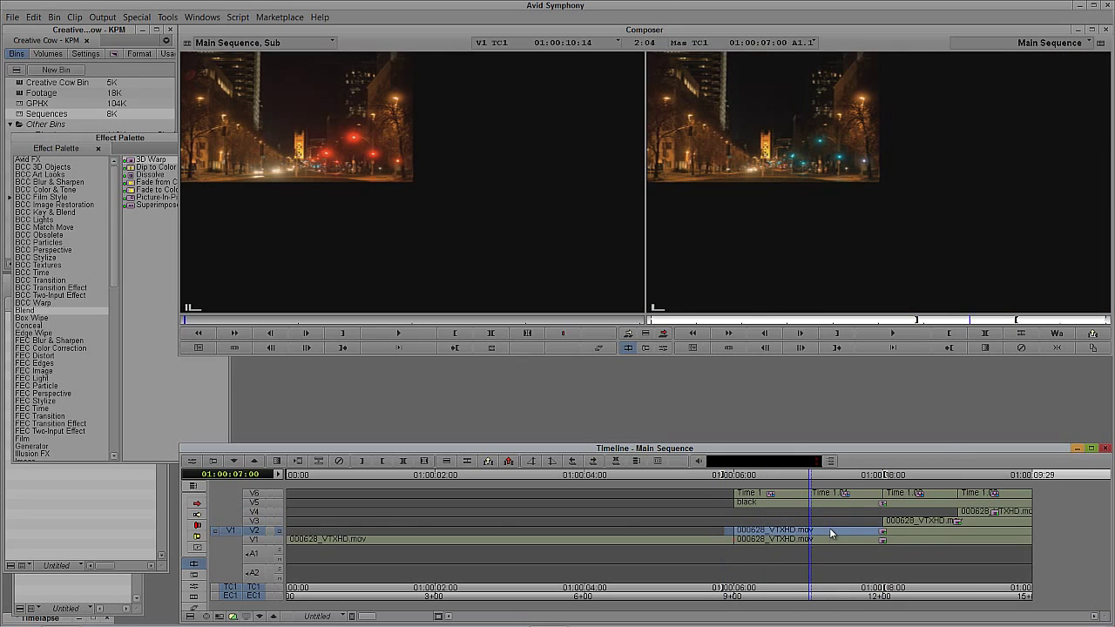
key("Left")
key("i")
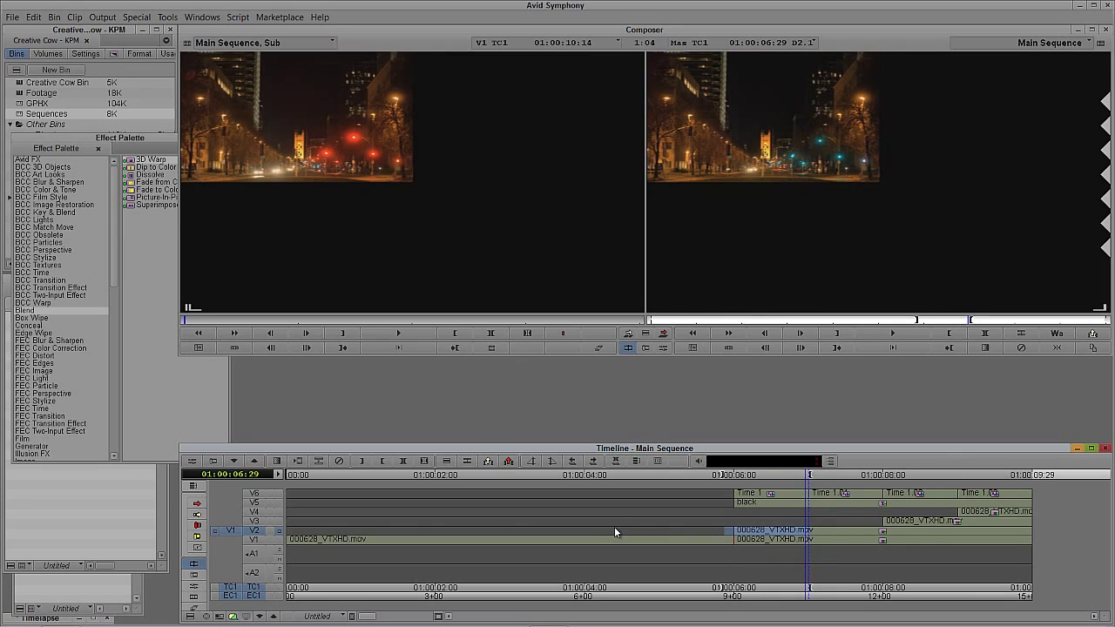
left_click(714, 538)
left_click(758, 536)
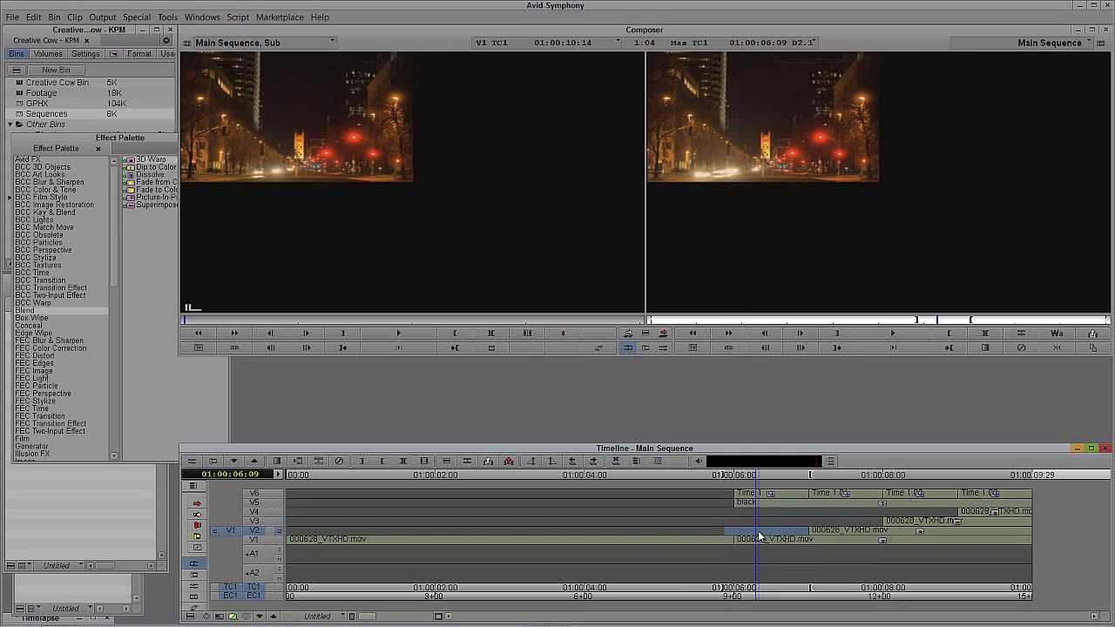
Monitor V6 and try to move the scaled V2 copy to the frame's upper-right quadrant in effect mode
left_click(278, 494)
left_click(782, 505)
left_click(835, 505)
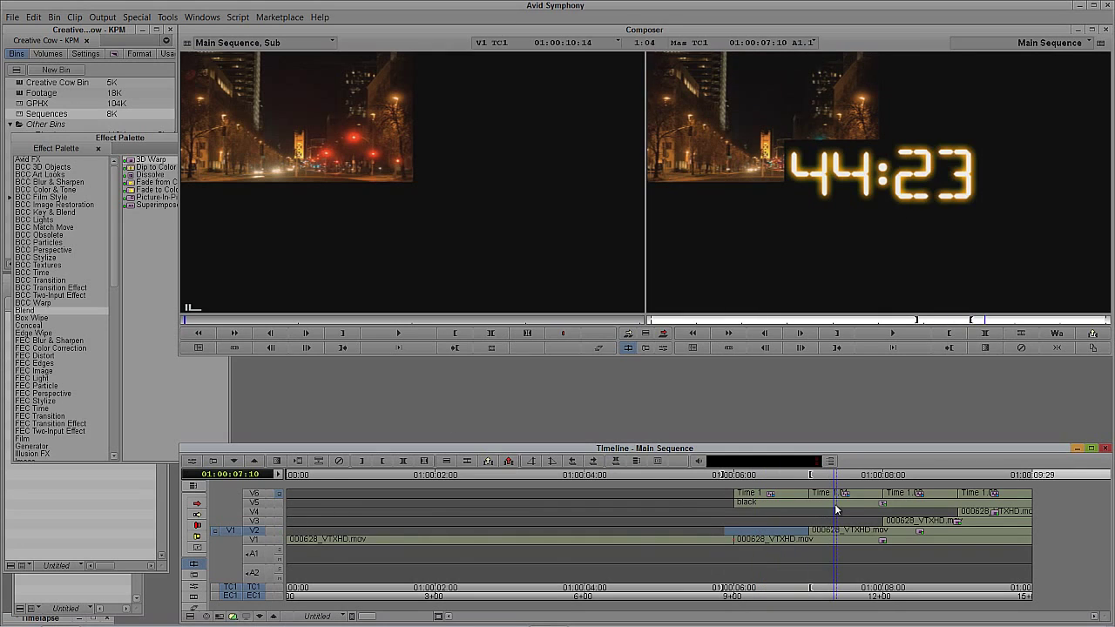
key("ctrl+e")
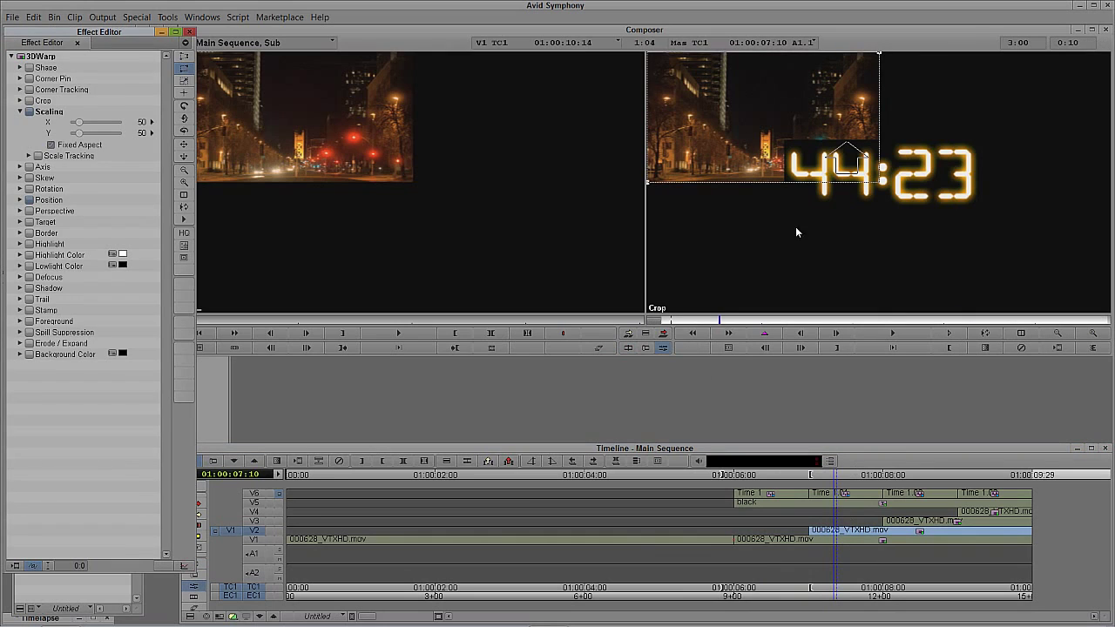
left_click_drag(725, 165, 960, 165)
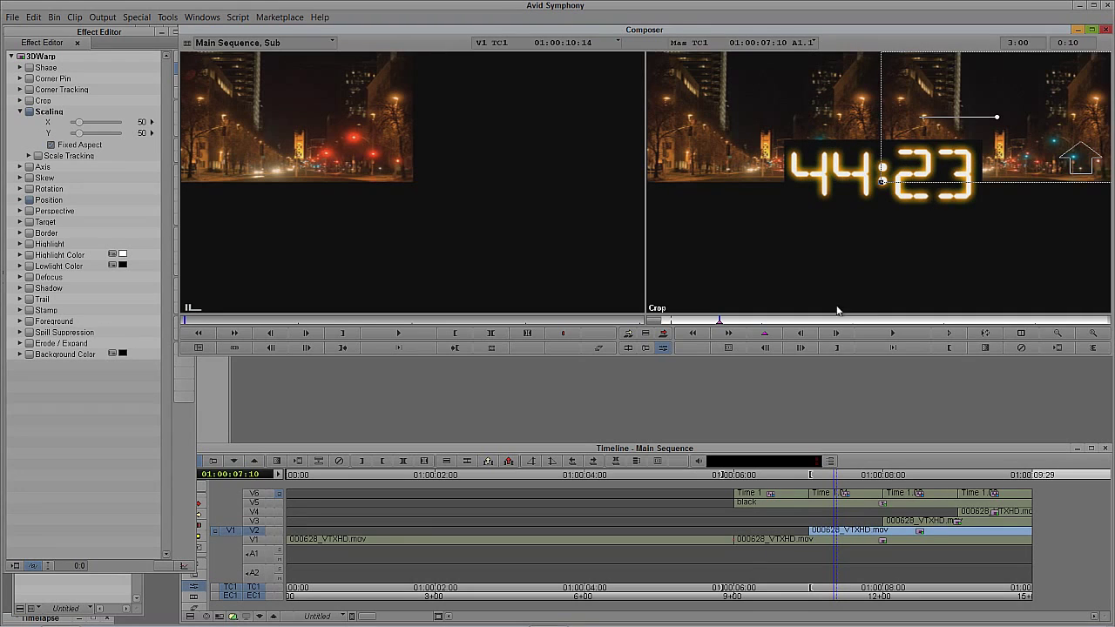
left_click(694, 333)
left_click(695, 332)
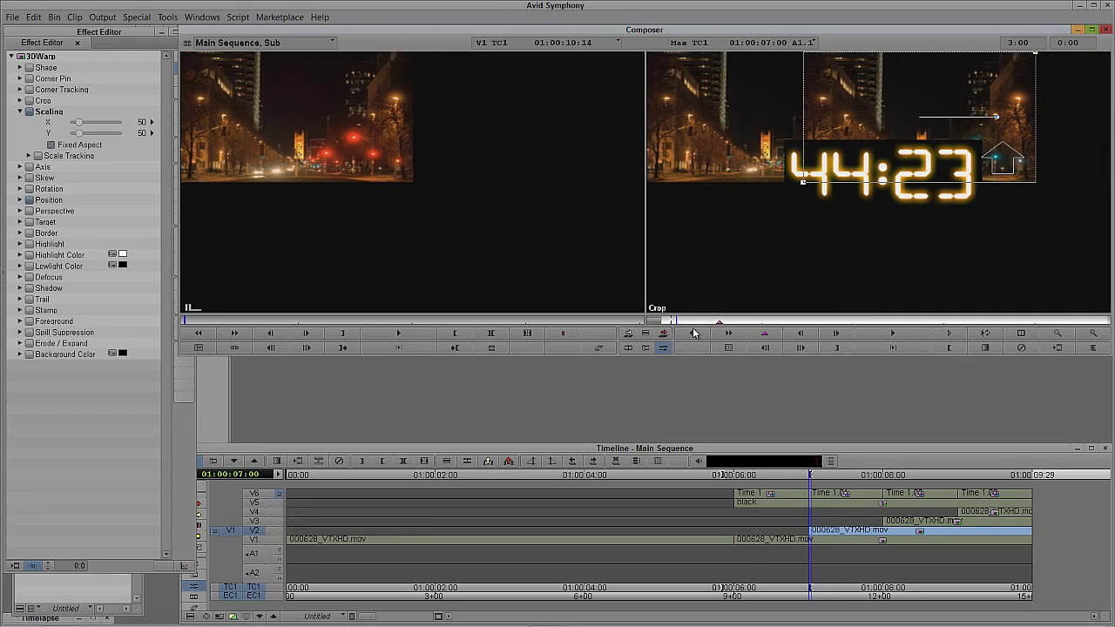
left_click(694, 333)
key("ctrl+z")
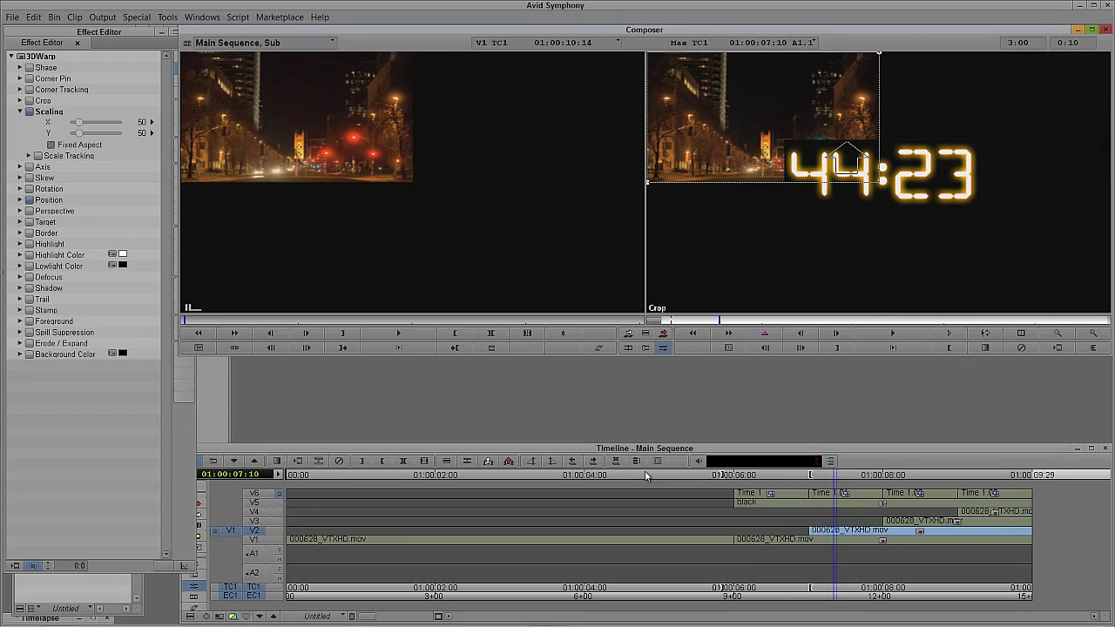
Undo the lifts on V2, V3 and V4 to restore the full-length copies
left_click(856, 535)
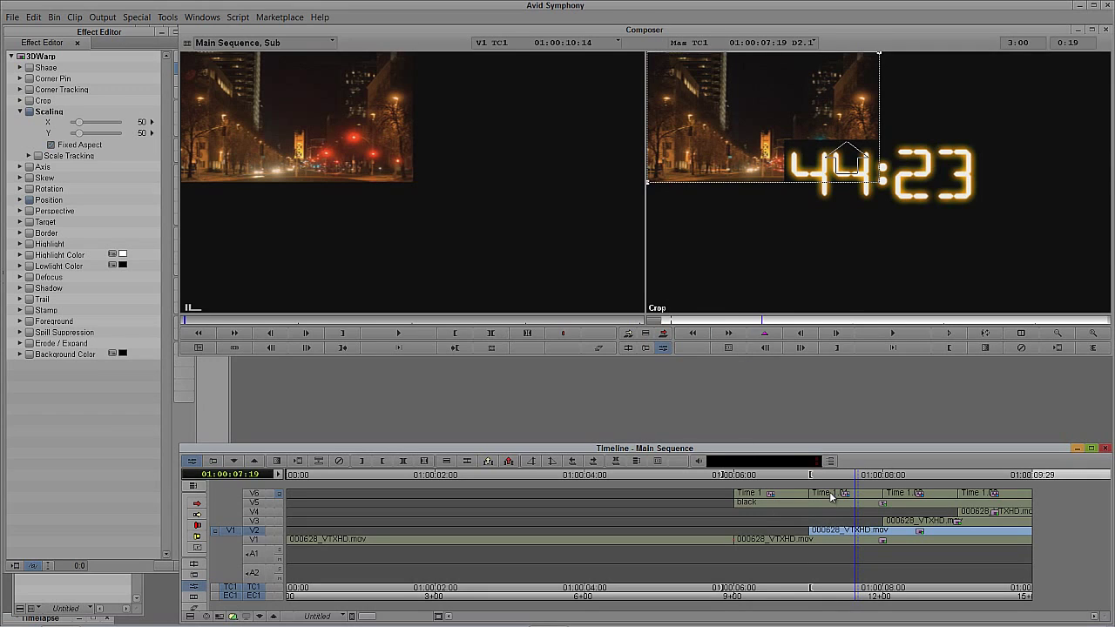
key("ctrl+z")
key("ctrl+z")
key("ctrl+z")
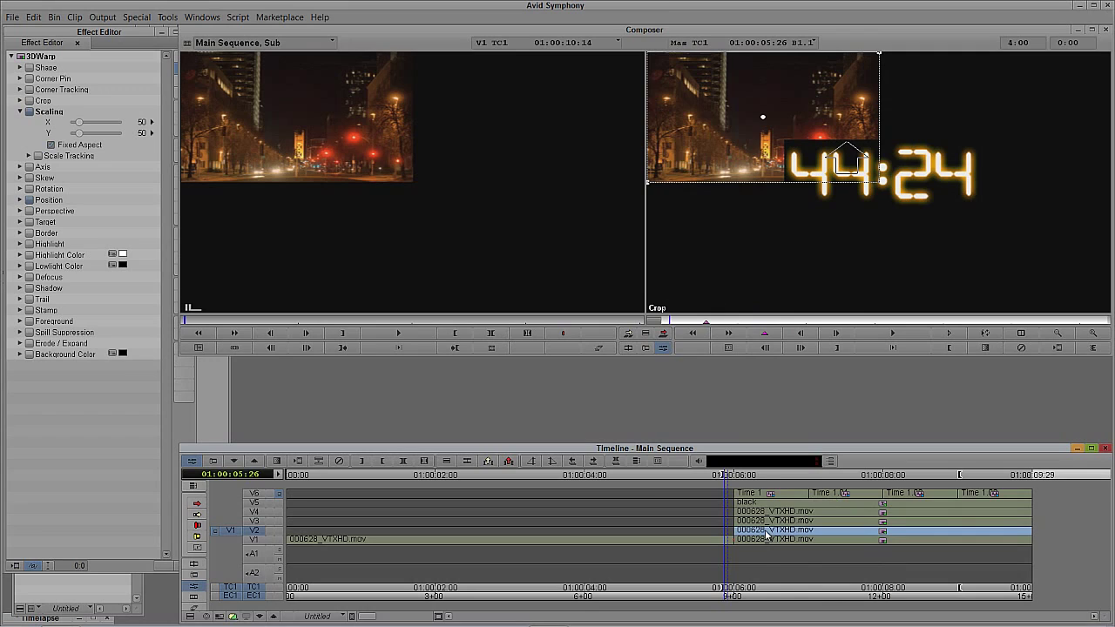
Delete the 3D Warp keyframe at 01:00:06:10 from the V2, V3 and V4 copies and leave effect mode
left_click(764, 531)
left_click(707, 323)
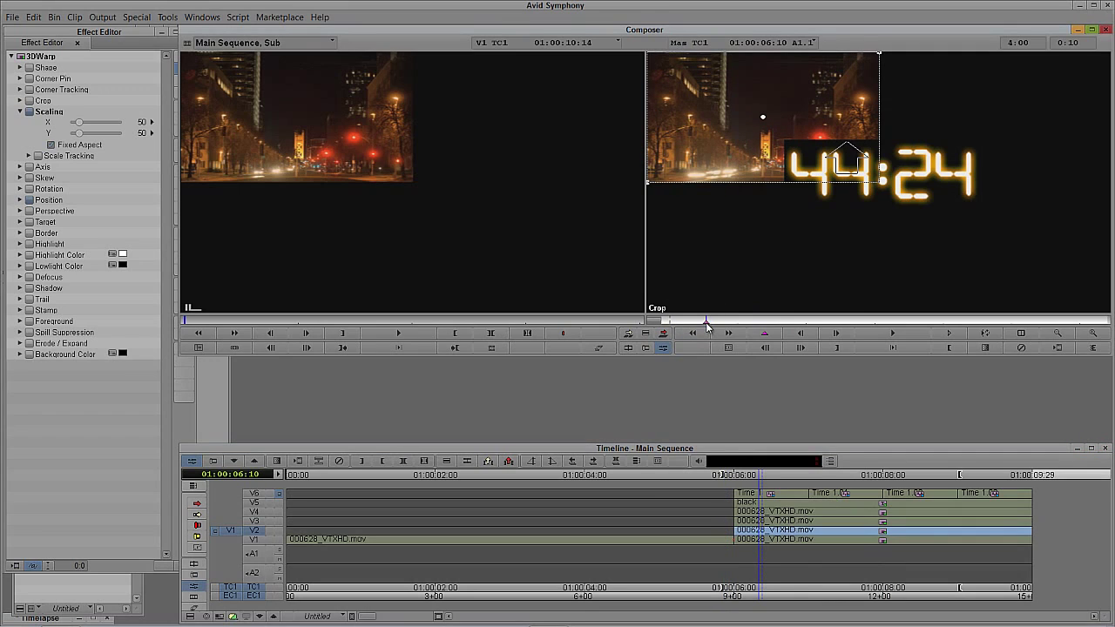
left_click(763, 521)
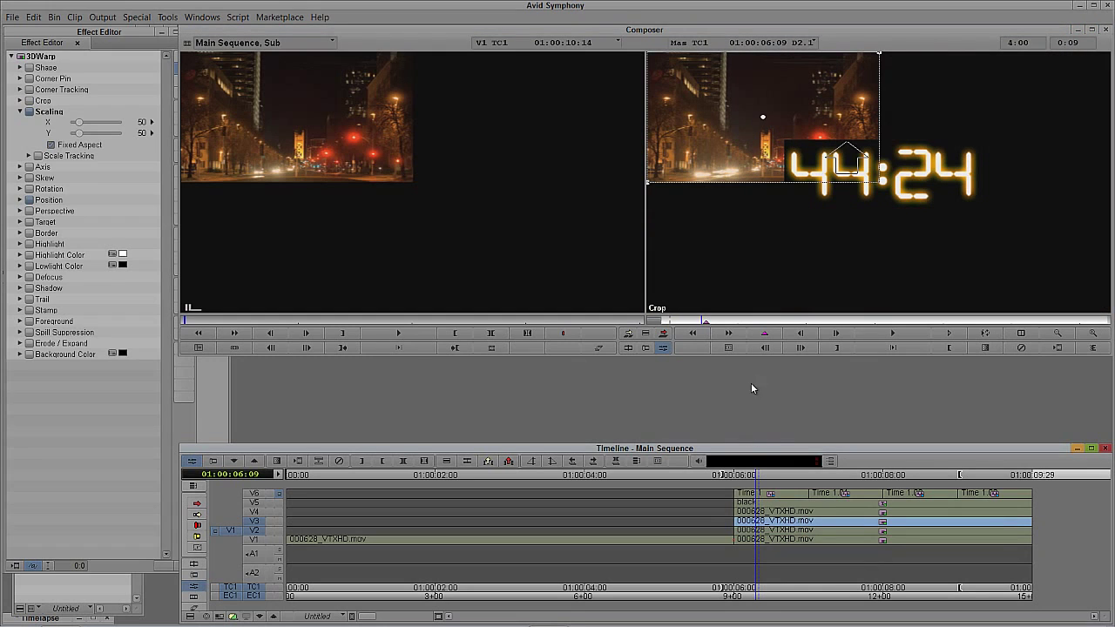
left_click(708, 322)
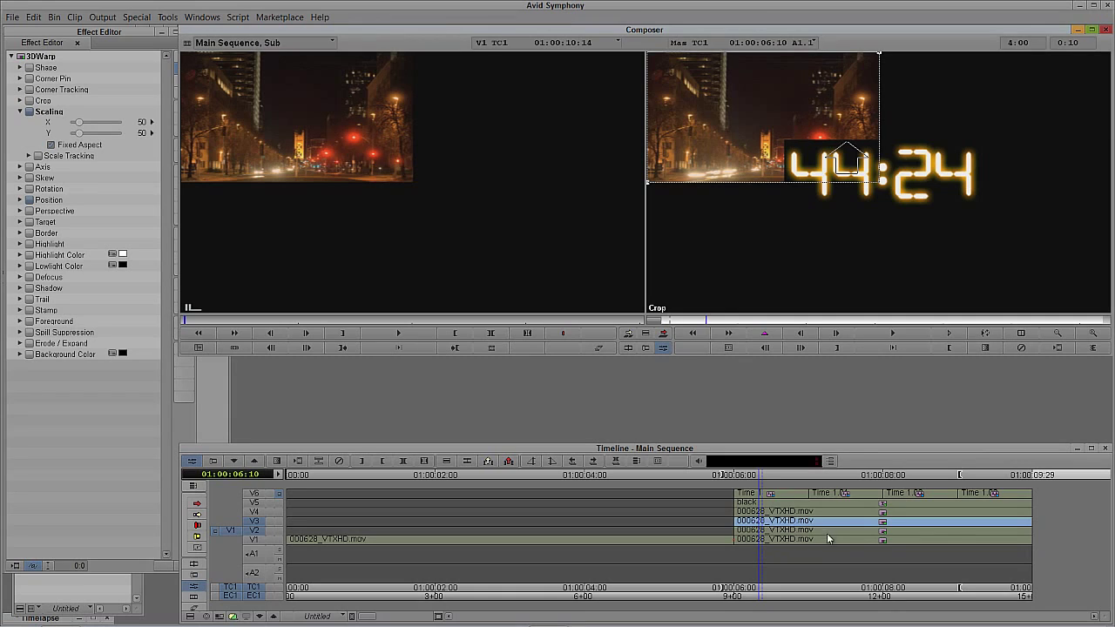
left_click(766, 513)
left_click(708, 325)
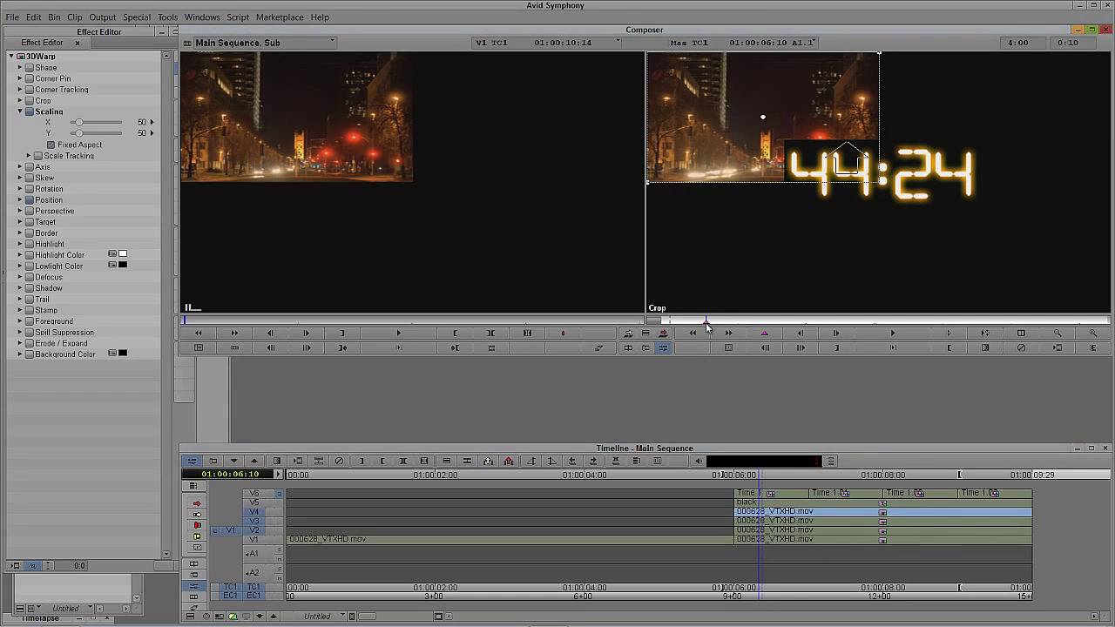
key("y")
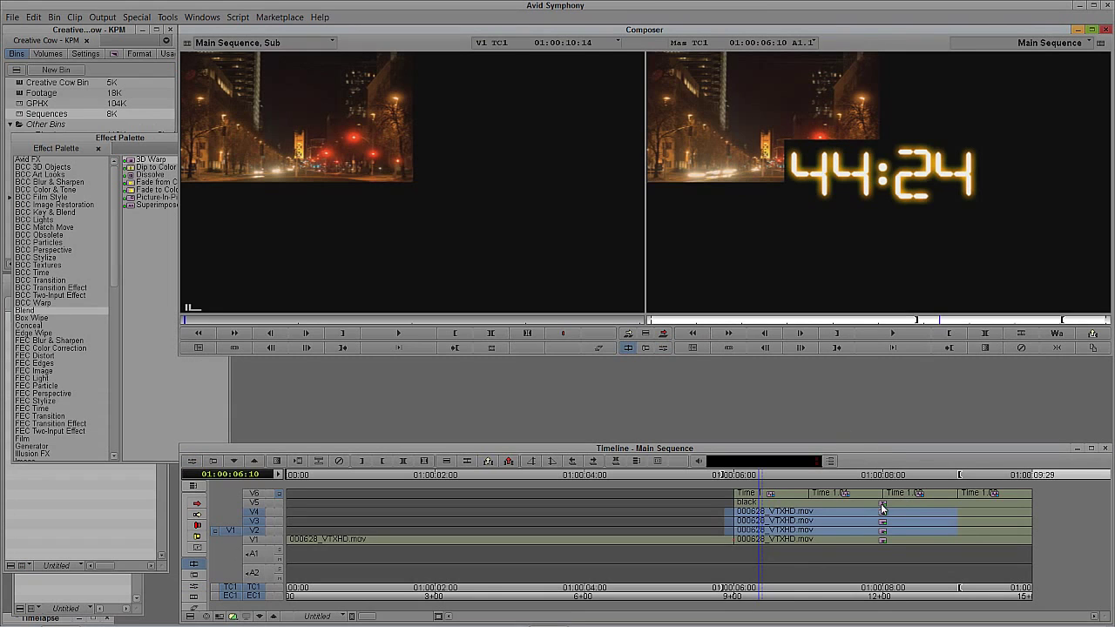
Enable only V4, monitor it and lift the part of its copy before 01:00:09:00
left_click_drag(262, 535, 263, 521)
left_click(279, 512)
left_click(955, 531, "ctrl")
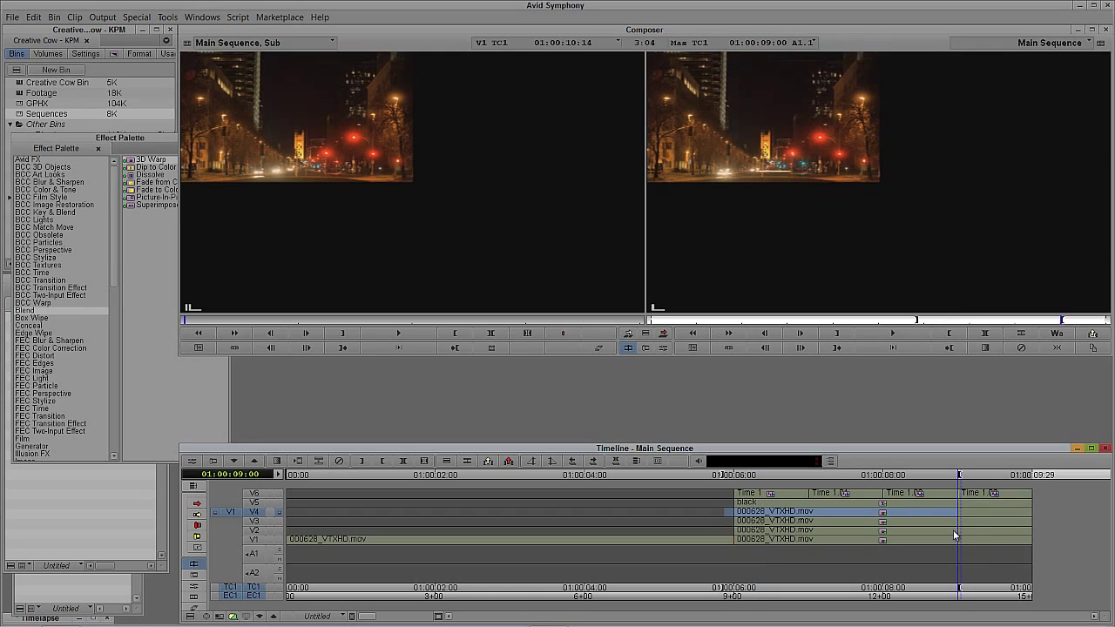
key("Left")
key("z")
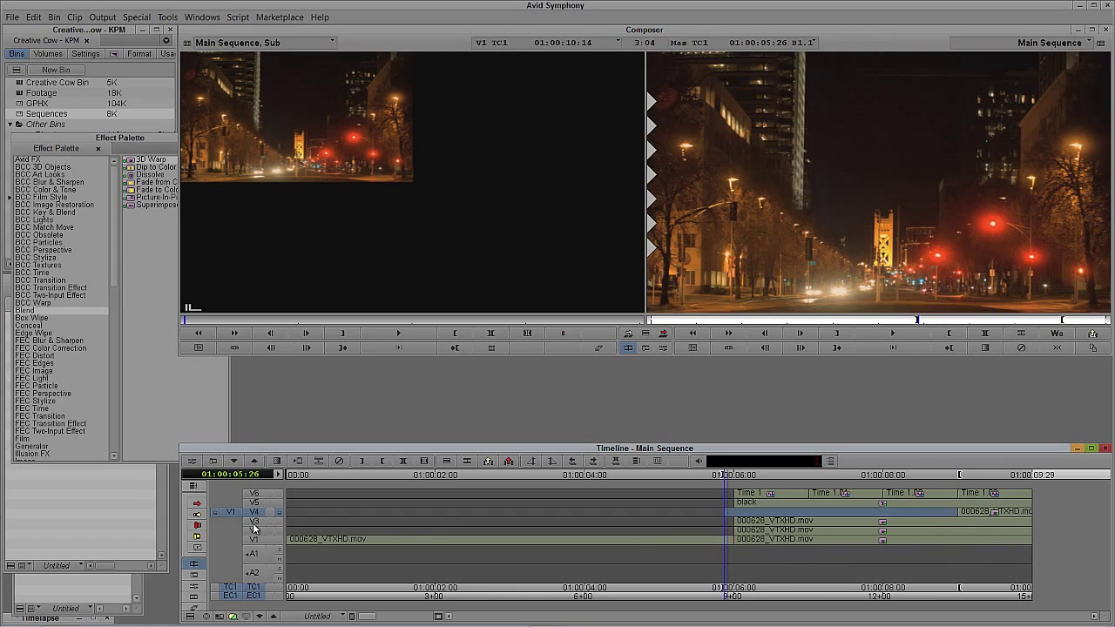
Switch from V4 to V3 and lift the part of its copy before 01:00:08:00
left_click(254, 522)
left_click(252, 514)
left_click(895, 521, "ctrl")
key("Left")
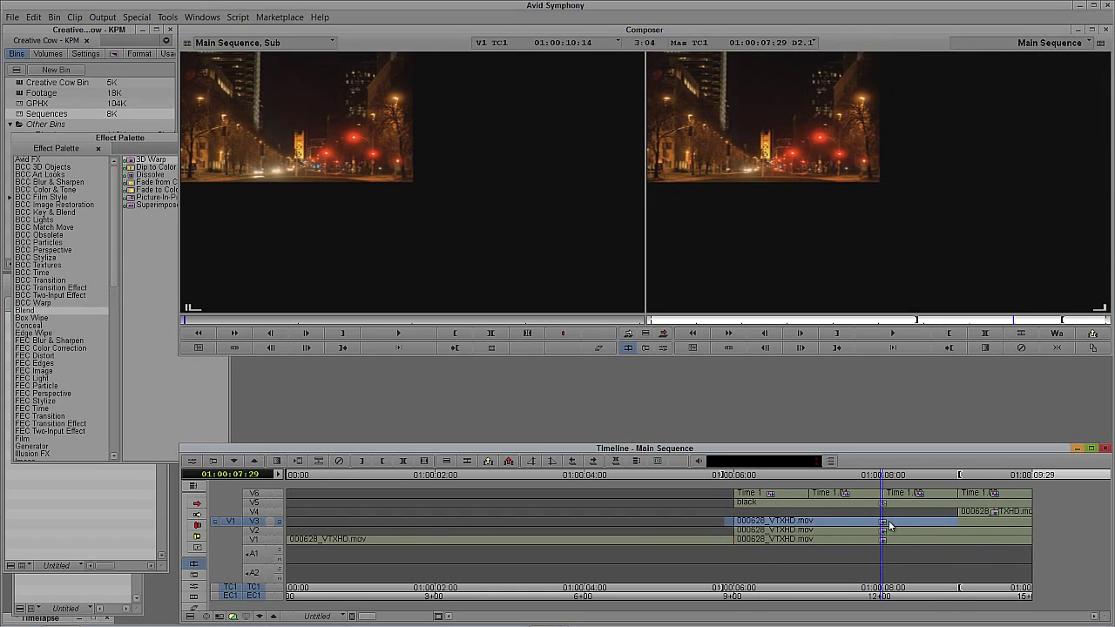
key("o")
key("z")
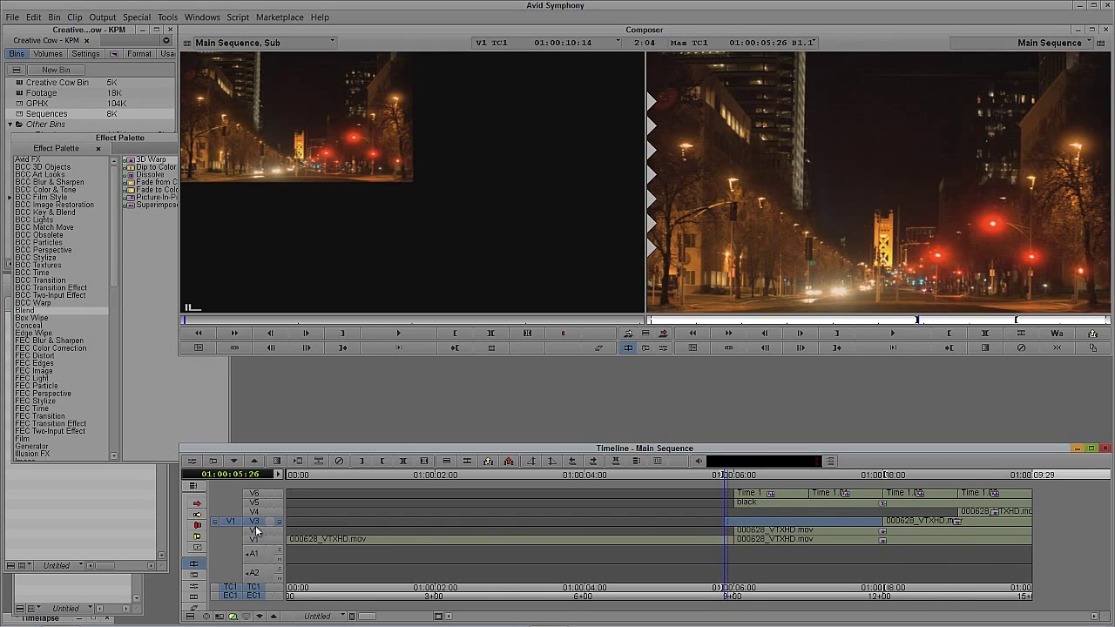
Switch from V3 to V2 and lift the part of its copy before 01:00:07:00
left_click(253, 522)
left_click(253, 530)
left_click(833, 536, "ctrl")
key("Left")
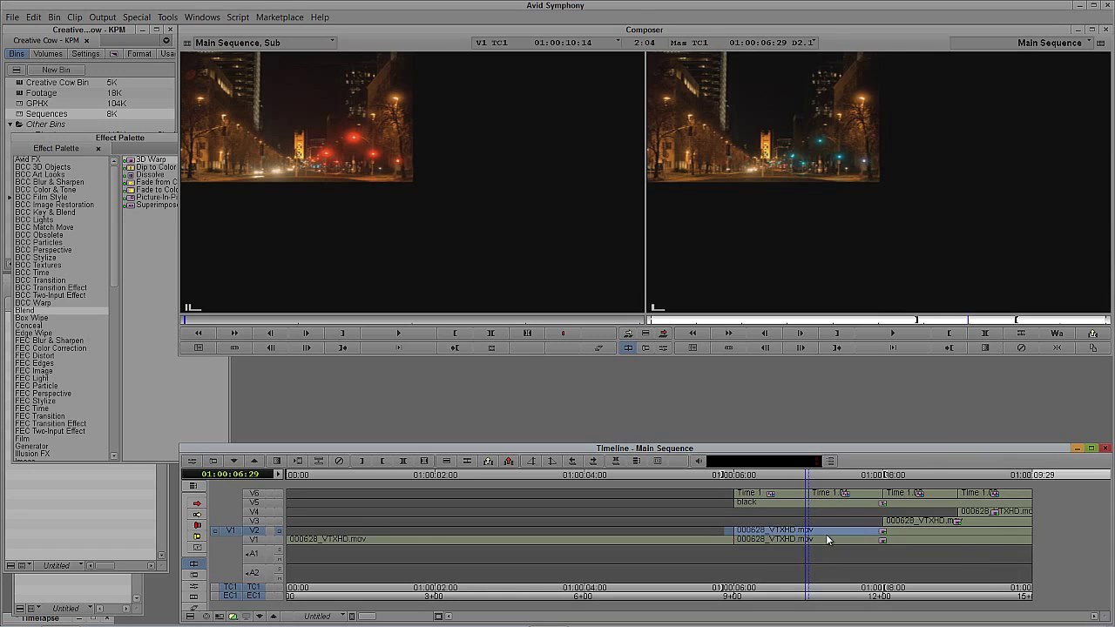
key("i")
Park on the V2 copy at 01:00:07:10 and move its scaled image to the frame's upper-right quadrant in the Effect Editor
left_click_drag(766, 537, 833, 530)
left_click(836, 530)
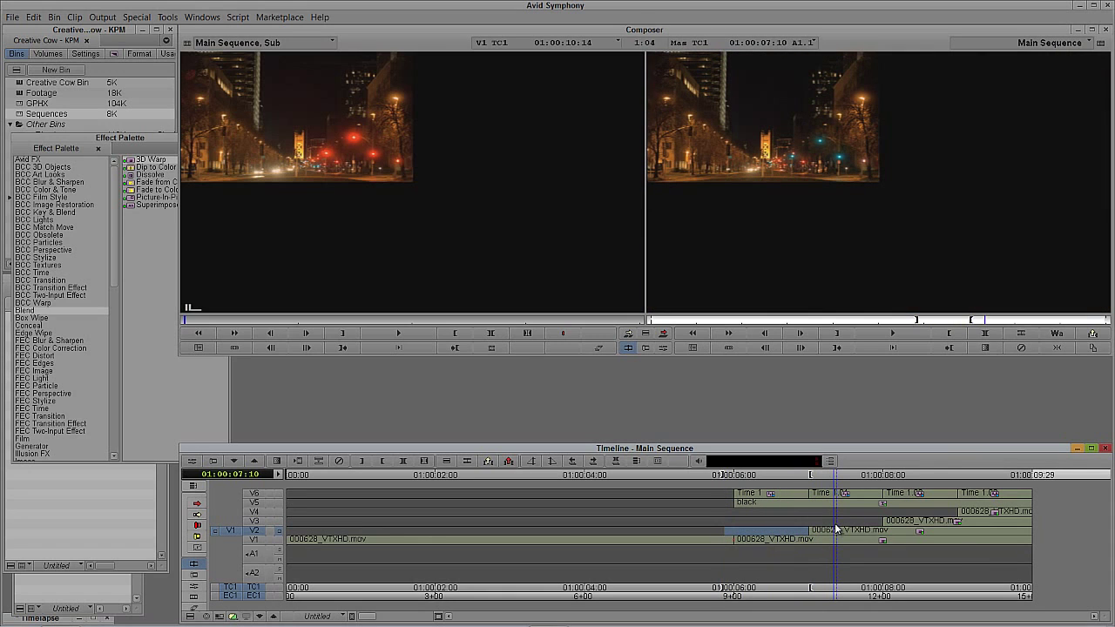
key("ctrl+8")
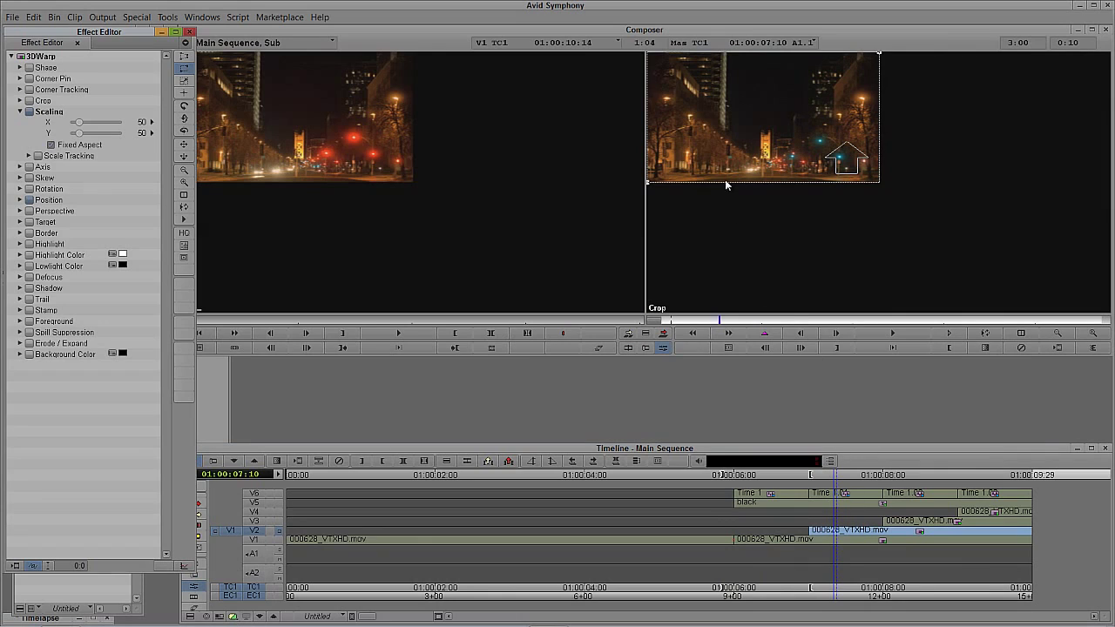
left_click(726, 181)
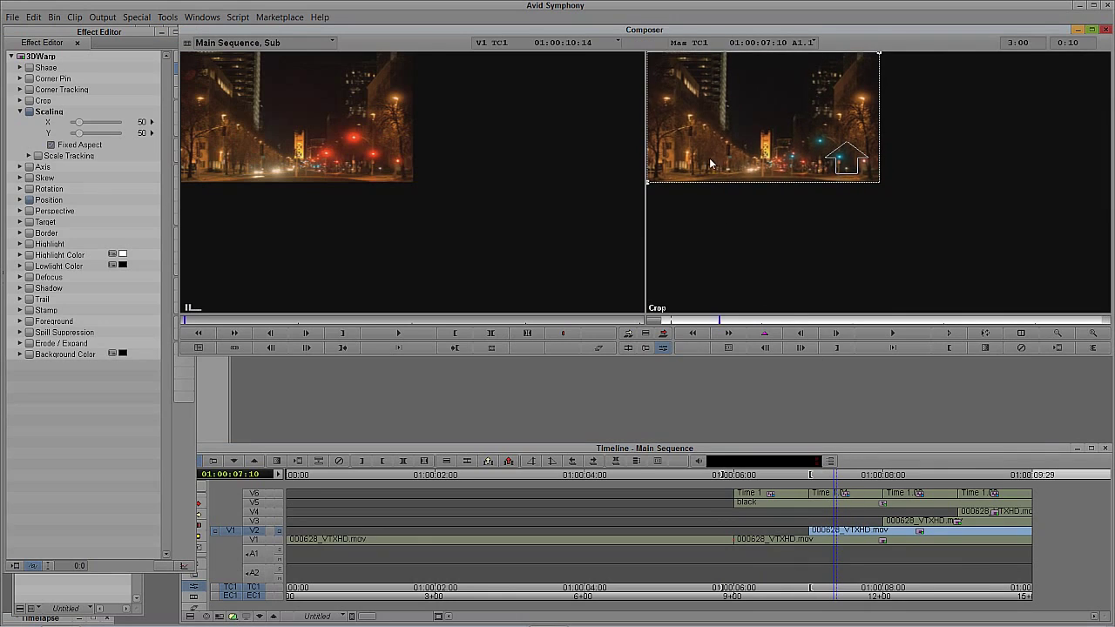
left_click_drag(710, 164, 935, 152)
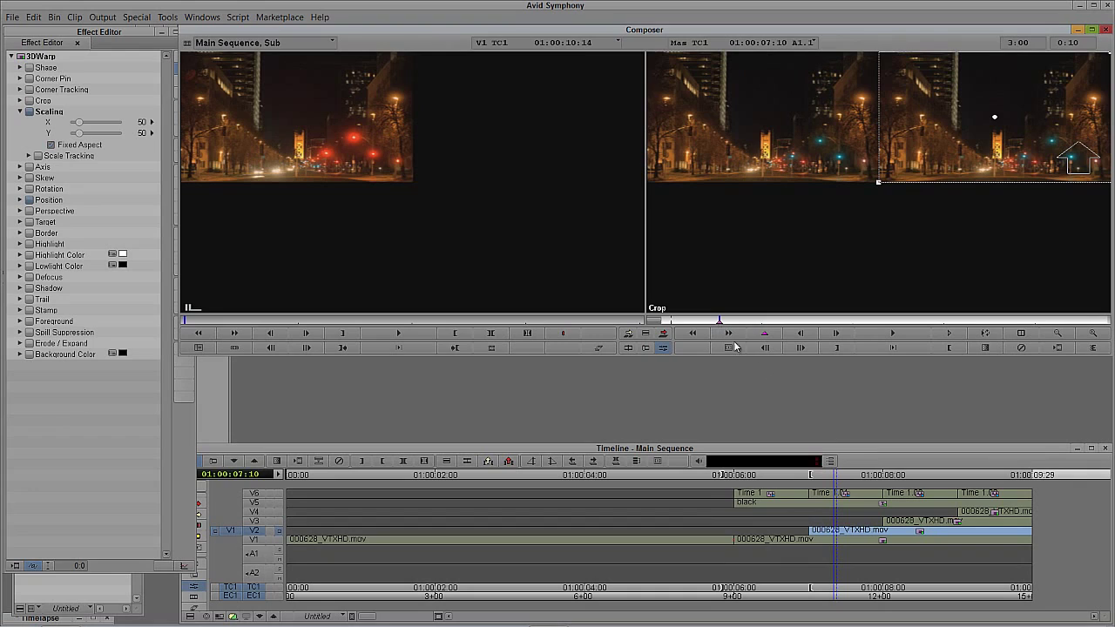
Move the scaled V3 image to the frame's lower-left quadrant and the V4 image to the lower-right quadrant
left_click(918, 521)
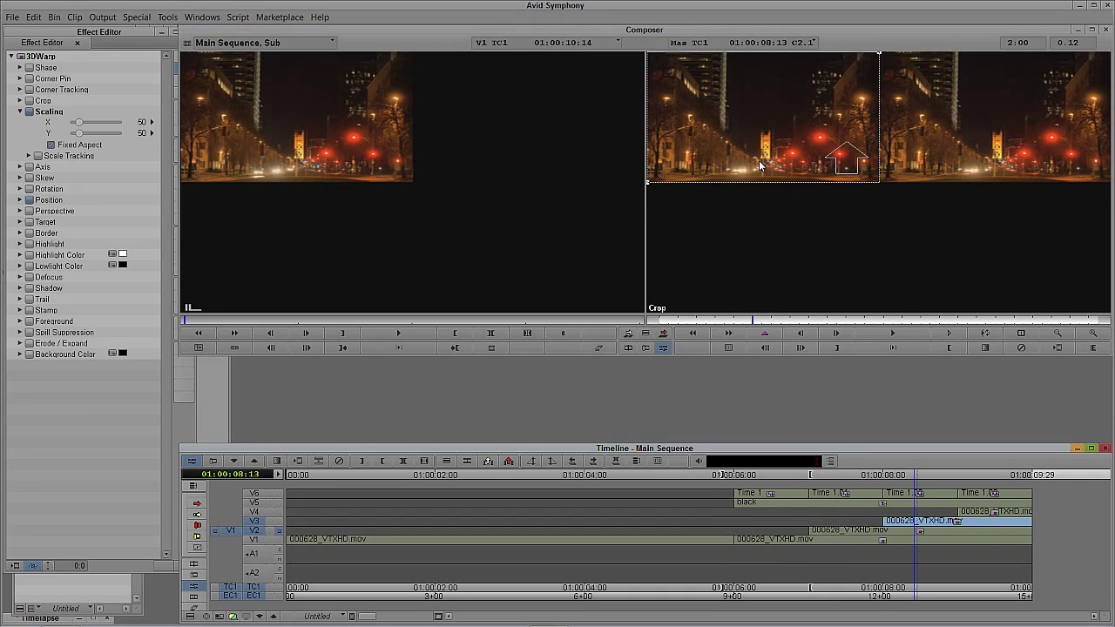
left_click_drag(760, 165, 768, 291)
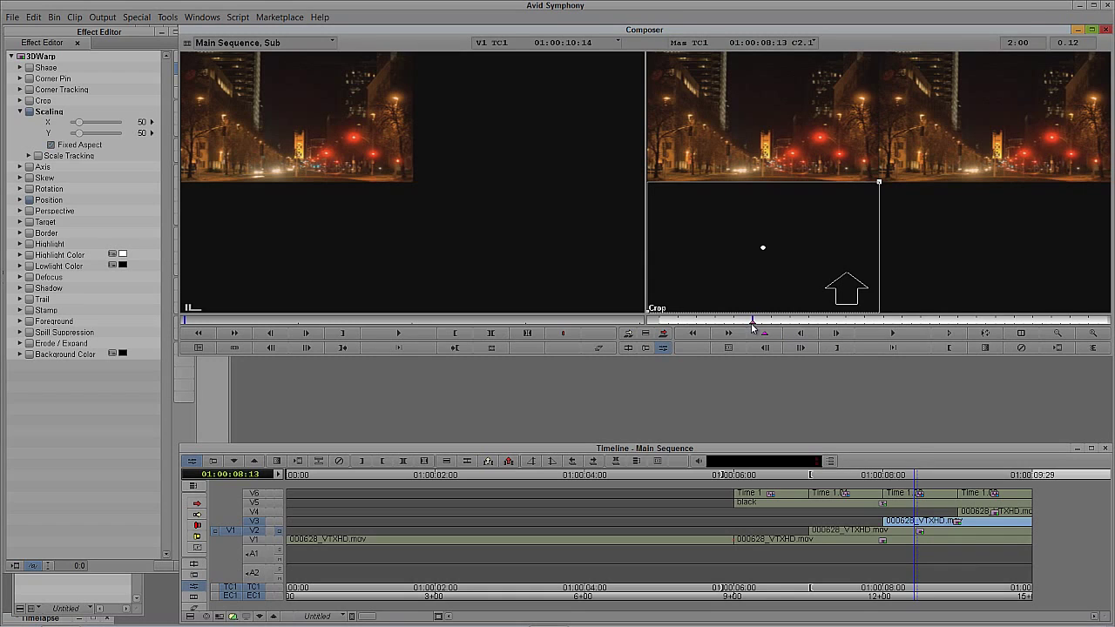
left_click(1000, 519)
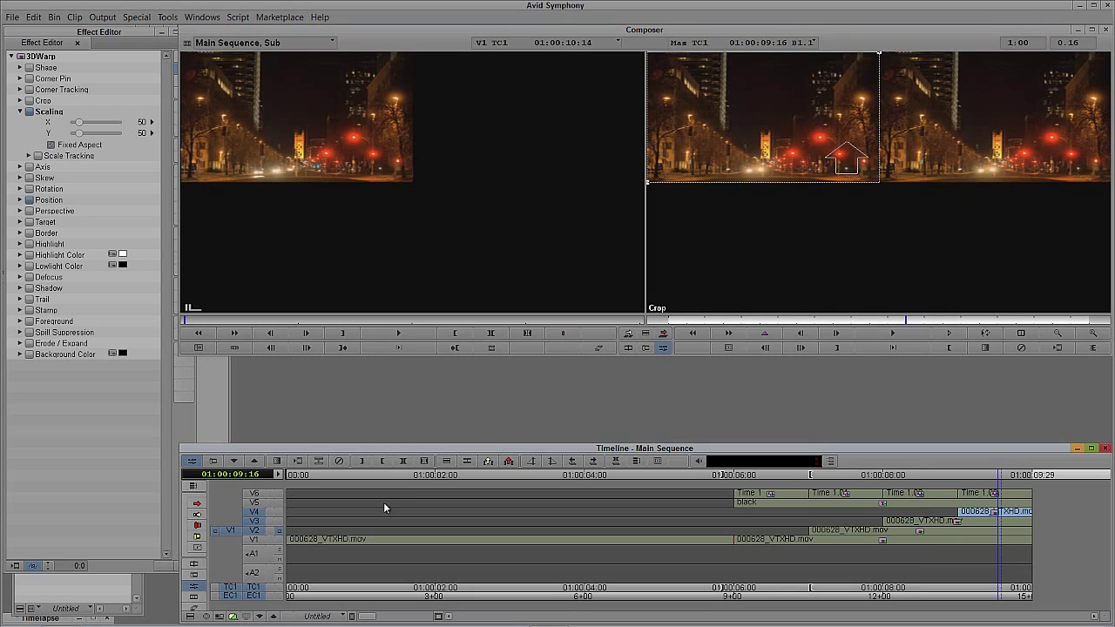
left_click_drag(718, 168, 955, 259)
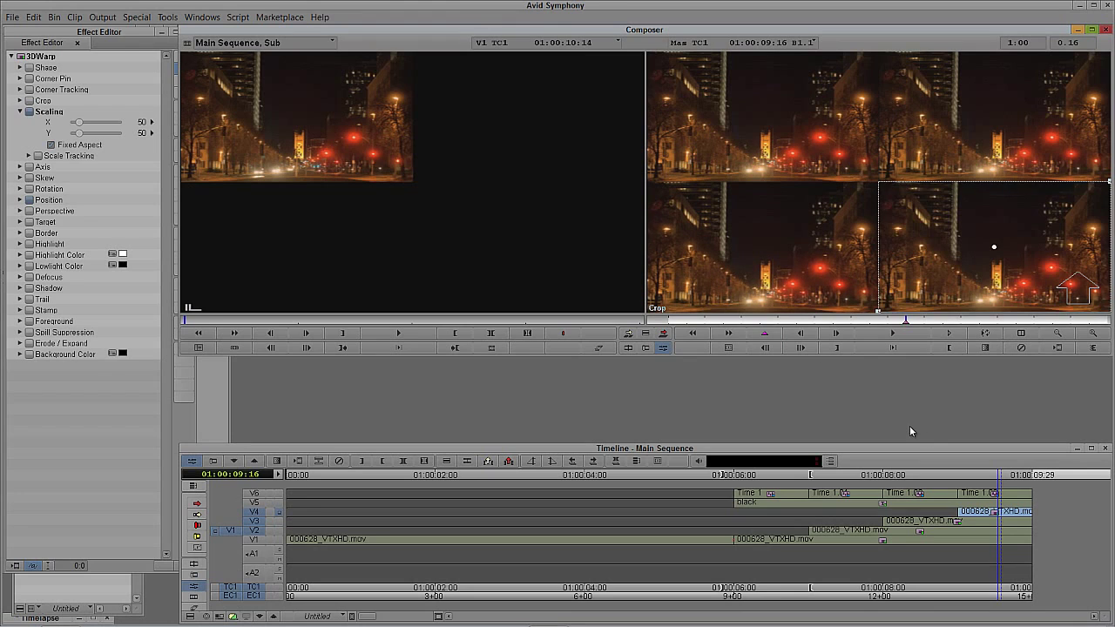
Scrub through the four-way split section to check how the clips appear, finishing outside effect mode
key("y")
left_click_drag(755, 551, 1000, 525)
key("y")
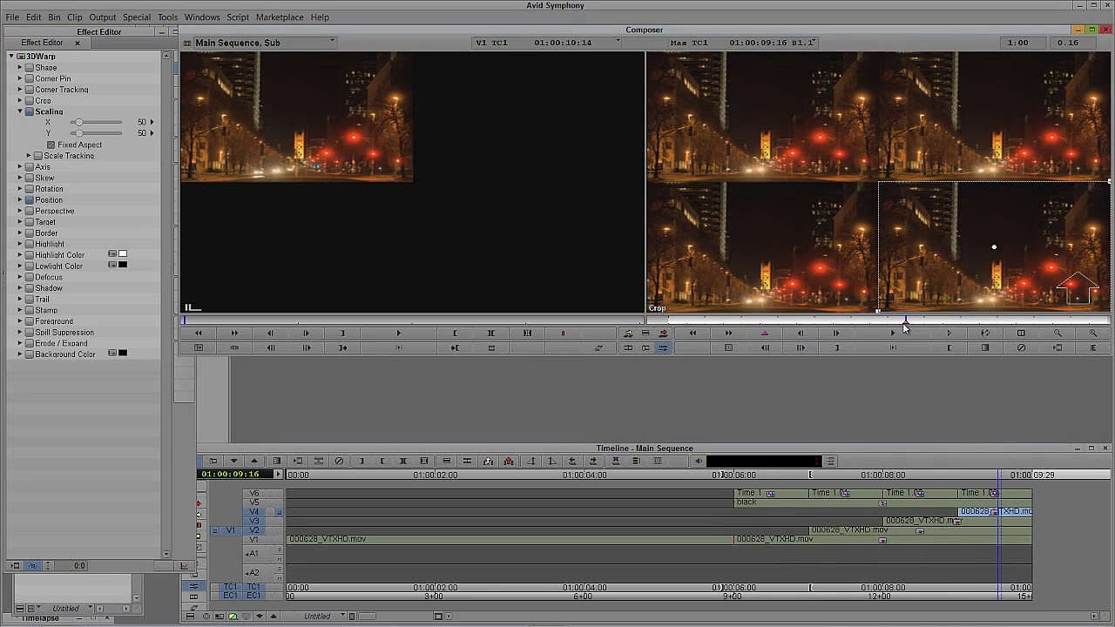
key("y")
left_click_drag(770, 543, 850, 511)
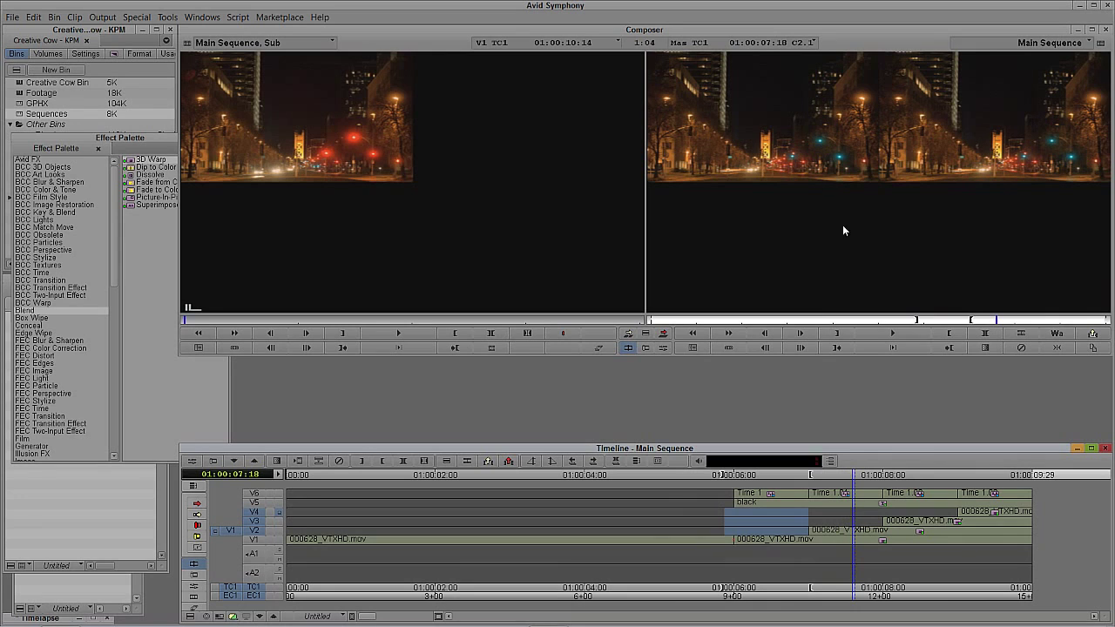
Open the Timelapse bin, then reposition and narrow its window to uncover the source monitor
left_click(38, 620)
left_click(93, 618)
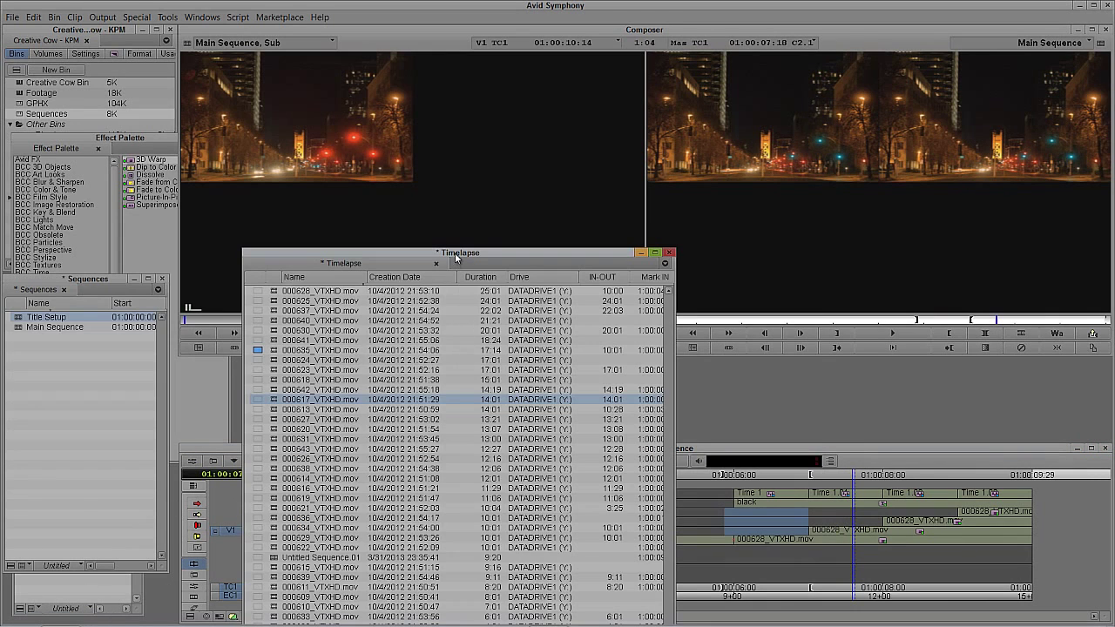
left_click_drag(455, 257, 217, 150)
left_click_drag(425, 554, 318, 575)
Load 000625_VTXHD.mov into the source monitor and mark an In point at 01:00:04:20
left_click_drag(32, 193, 392, 235)
left_click_drag(308, 320, 271, 321)
left_click(342, 332)
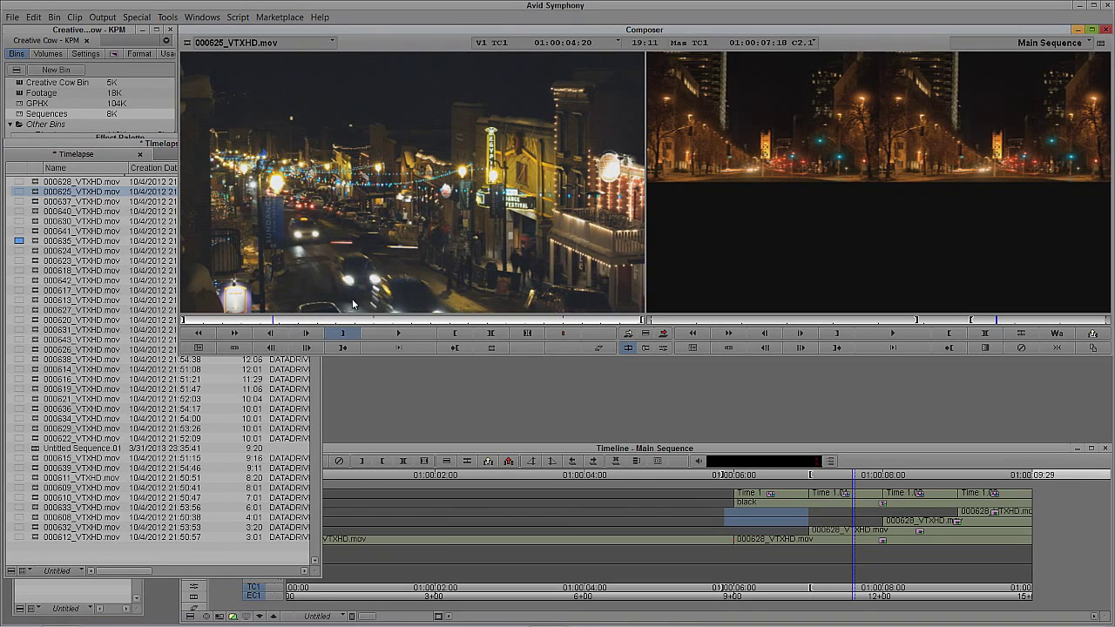
Patch the source to V2, step into the V2 scaling effect and overwrite its nested clip with 000625_VTXHD.mov
left_click(840, 535)
left_click_drag(844, 534, 865, 533)
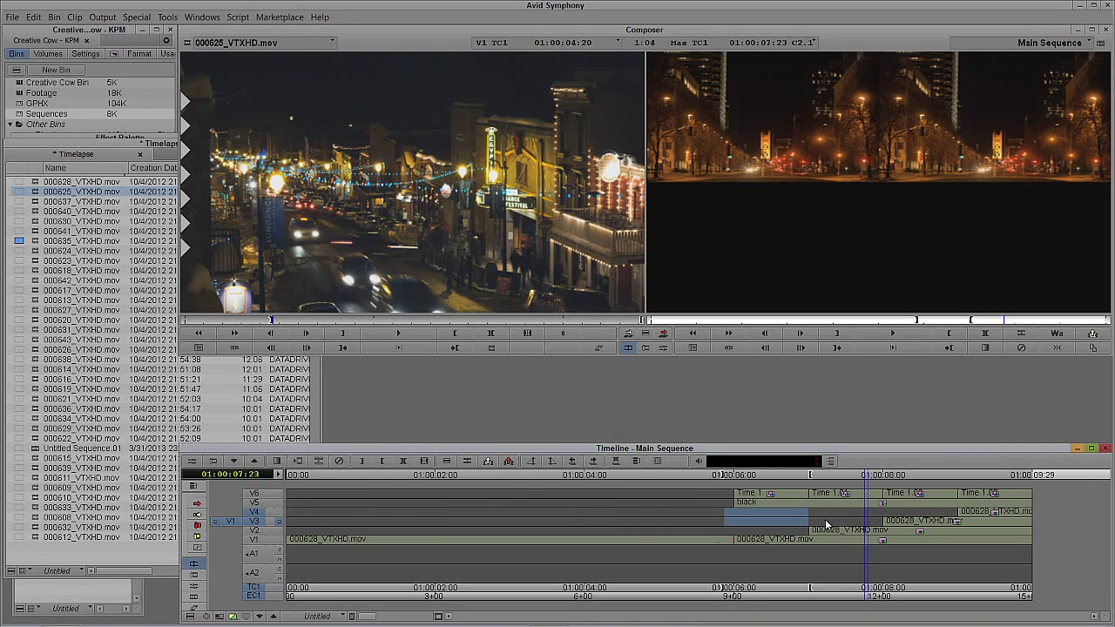
left_click_drag(230, 521, 230, 530)
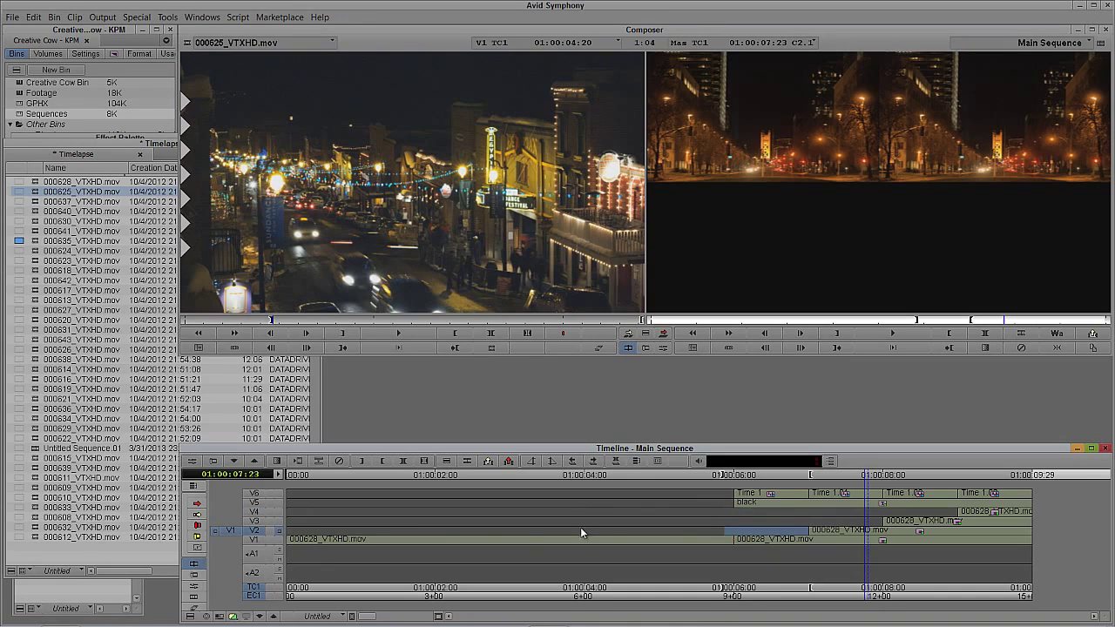
left_click(259, 618)
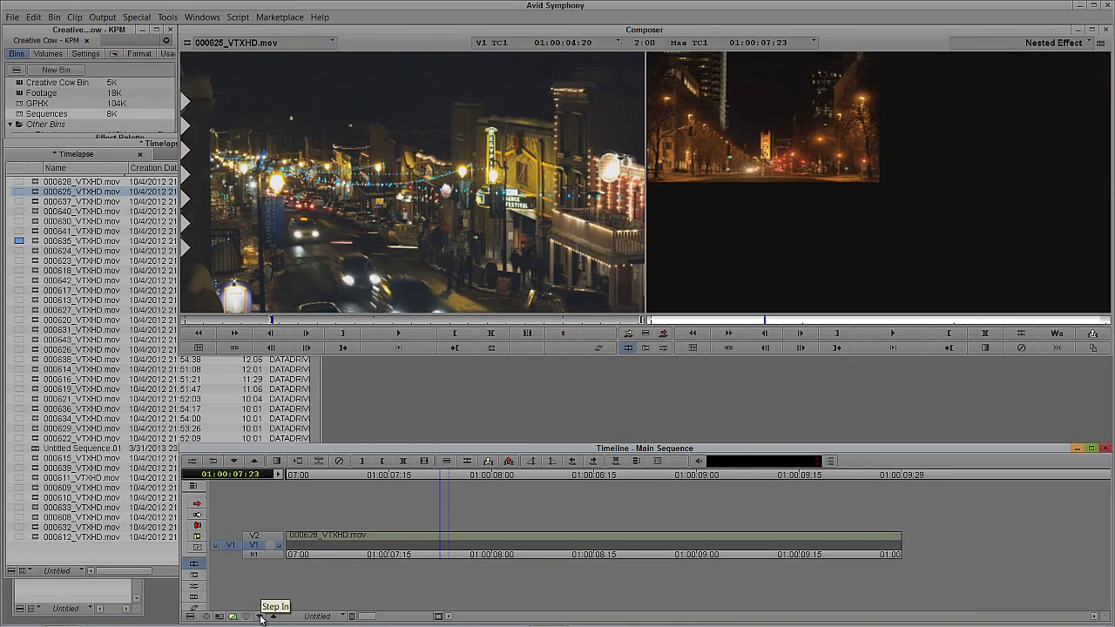
left_click(253, 547)
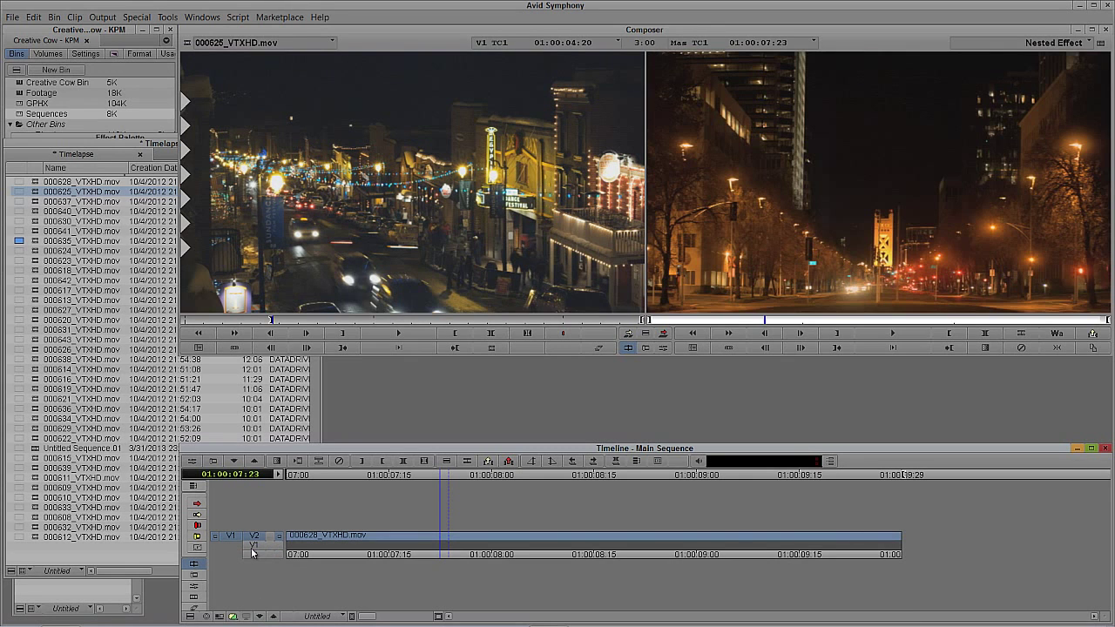
key("space")
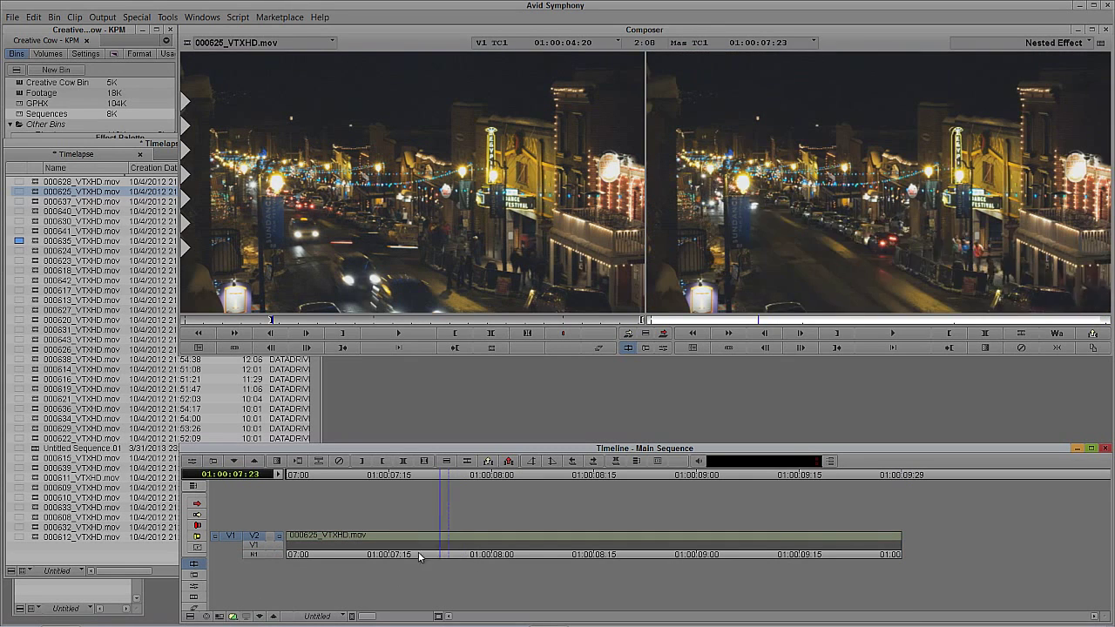
Check the replaced V2 footage at 01:00:07:28 and step back out to the main sequence
left_click(477, 556)
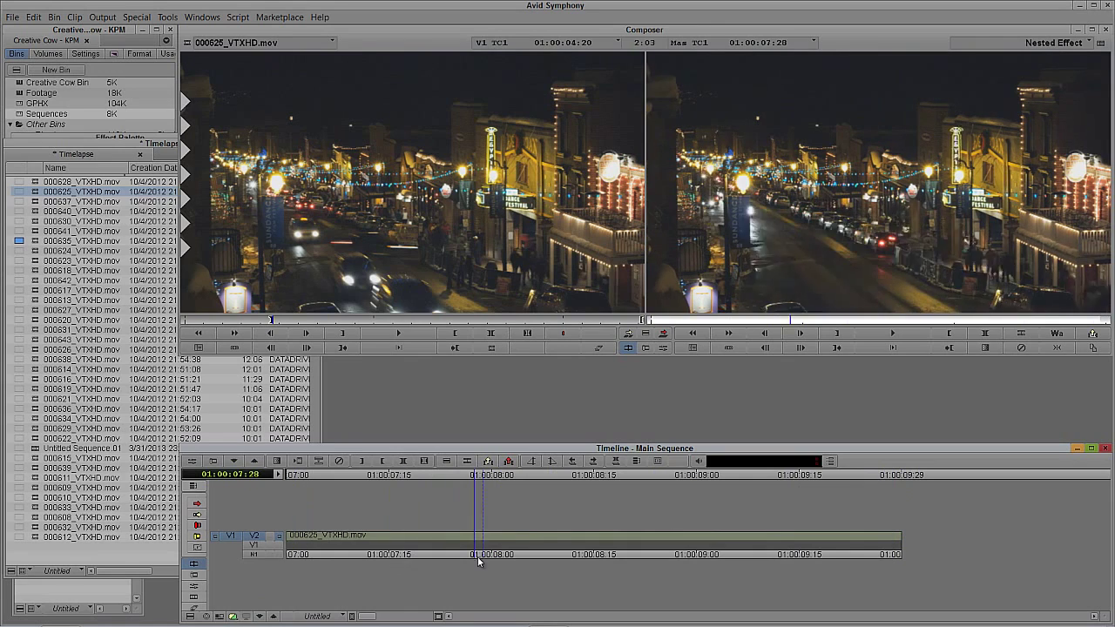
left_click(273, 616)
key("space")
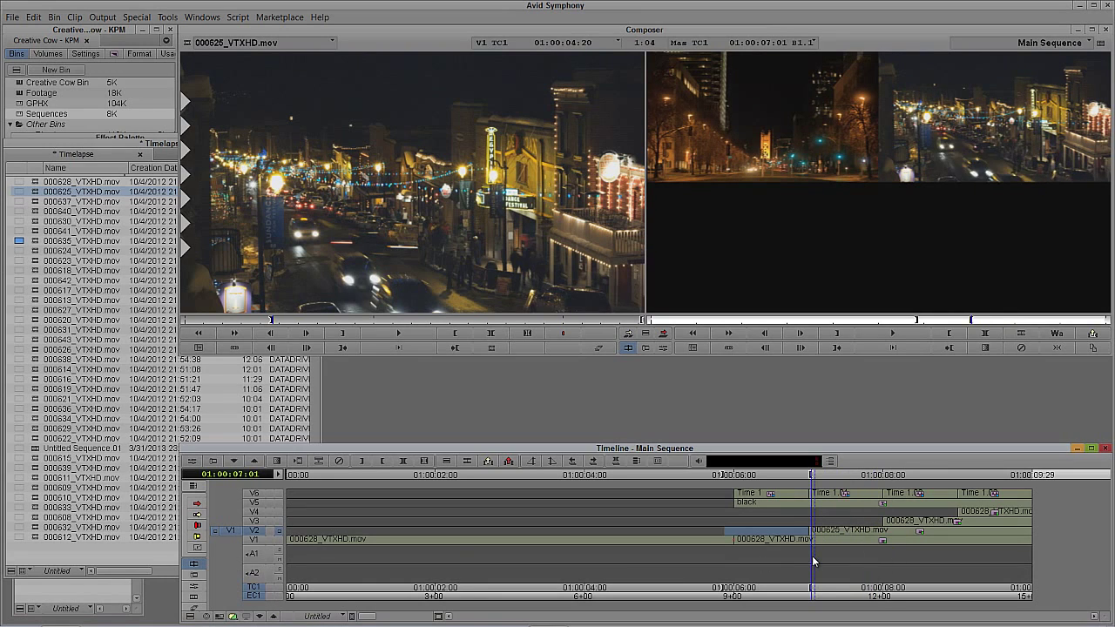
Expand the V3 clip's nested tracks, load 000637_VTXHD.mov as the source and mark an In point at 01:00:06:18
double_click(945, 525)
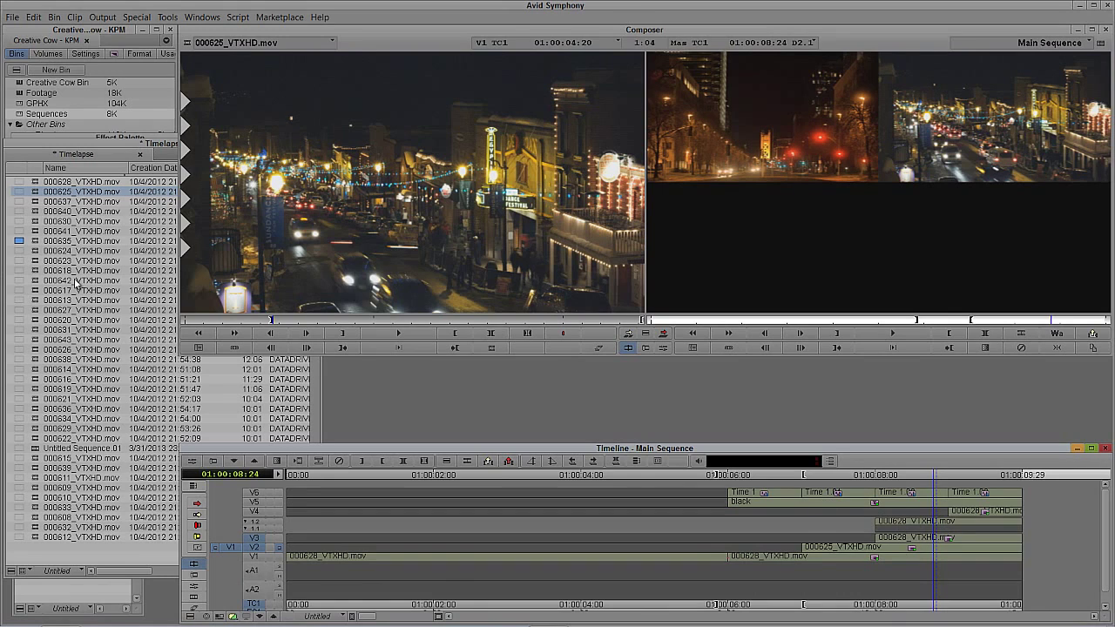
double_click(34, 202)
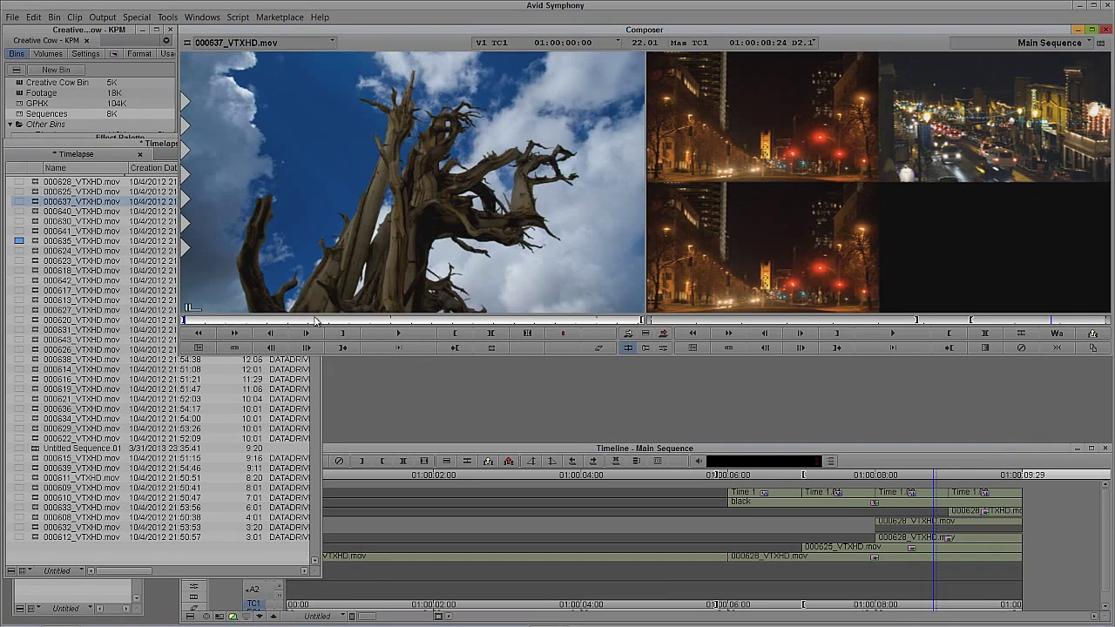
left_click(317, 321)
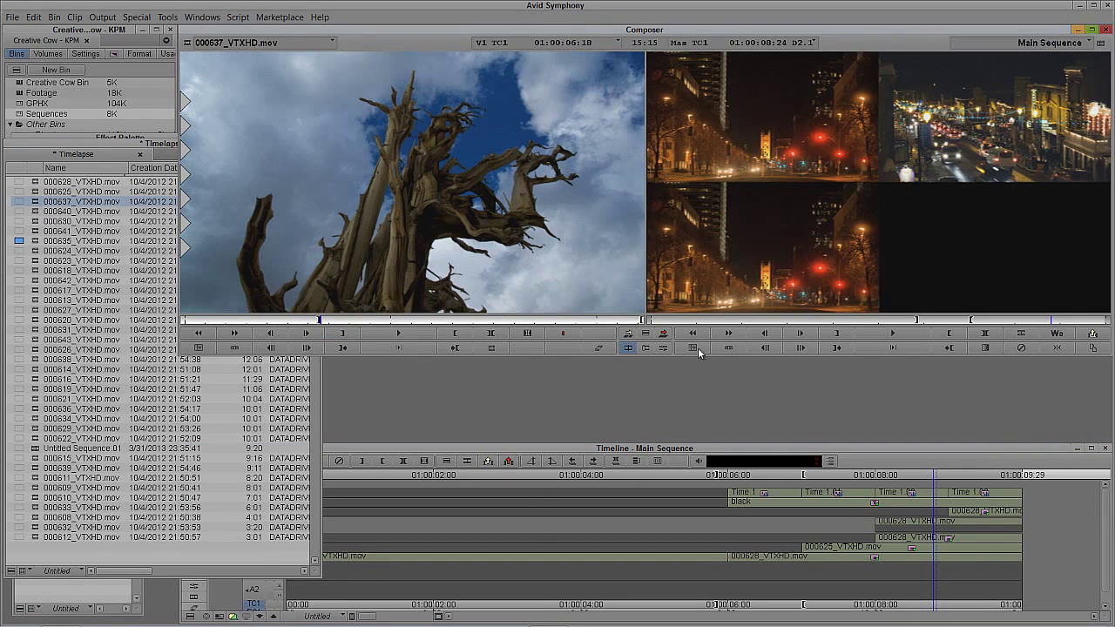
left_click_drag(311, 574, 153, 585)
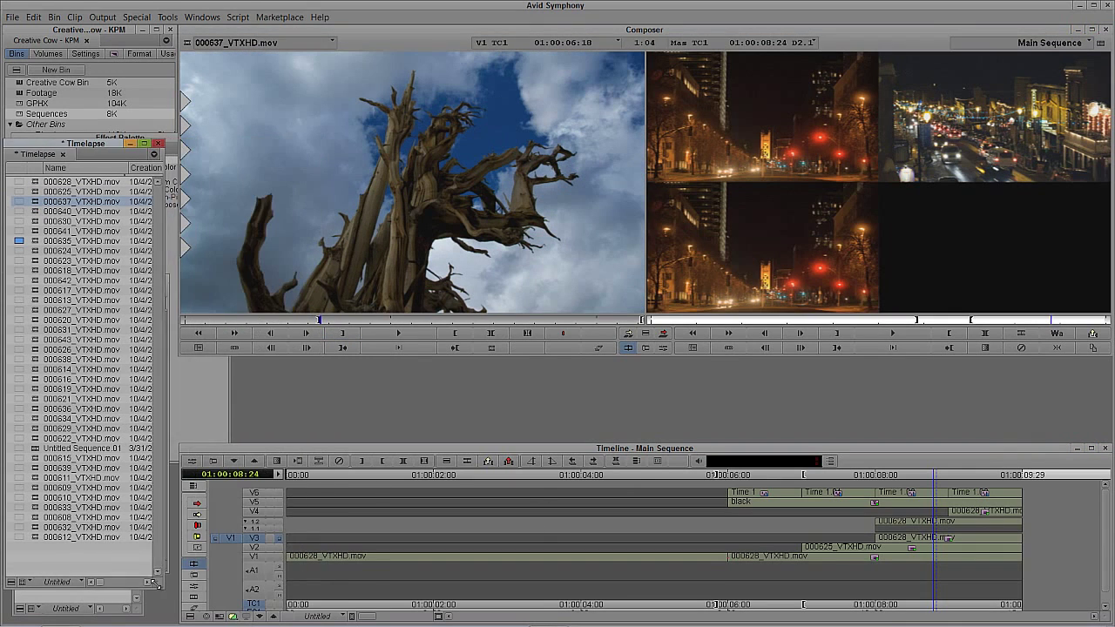
Patch the source to V3's nested track 1.2, mark its clip and overwrite it with 000637_VTXHD.mov
left_click_drag(228, 545, 260, 533)
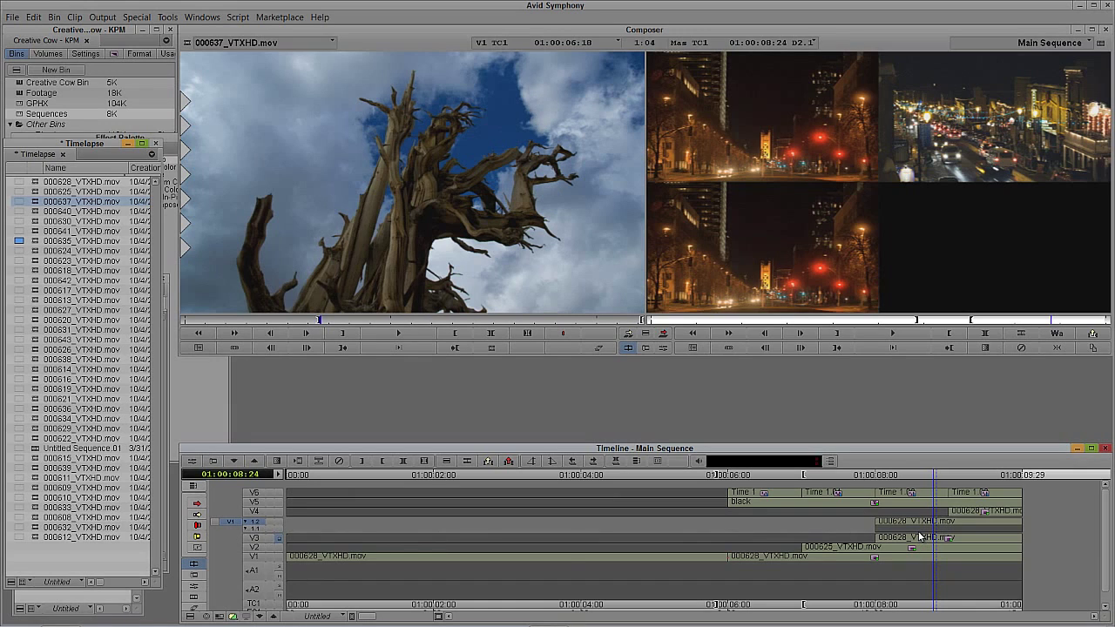
key("t")
key("b")
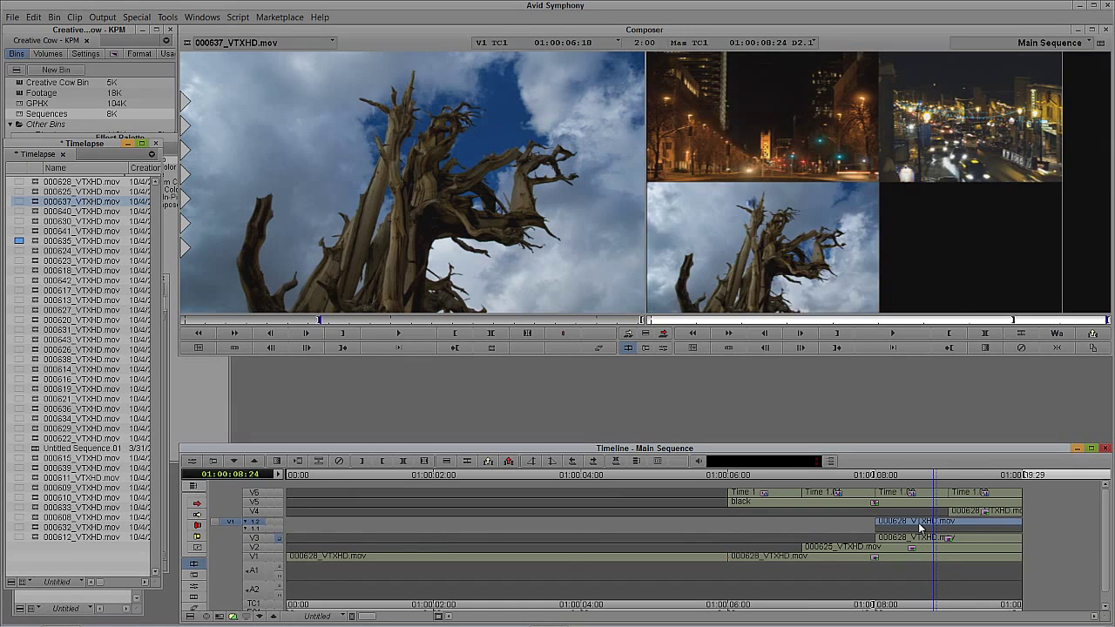
Expand the V4 clip's nested tracks, preview other timelapse clips and mark an In point at 01:00:04:28 in 000623_VTXHD.mov
left_click_drag(918, 524, 945, 525)
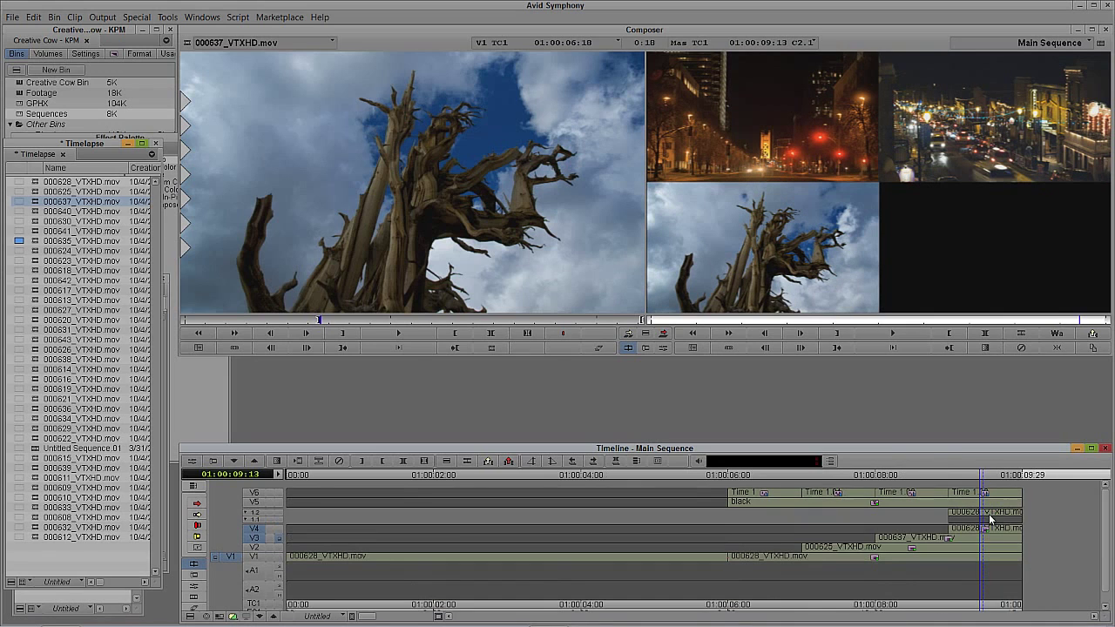
left_click_drag(47, 212, 380, 229)
double_click(45, 221)
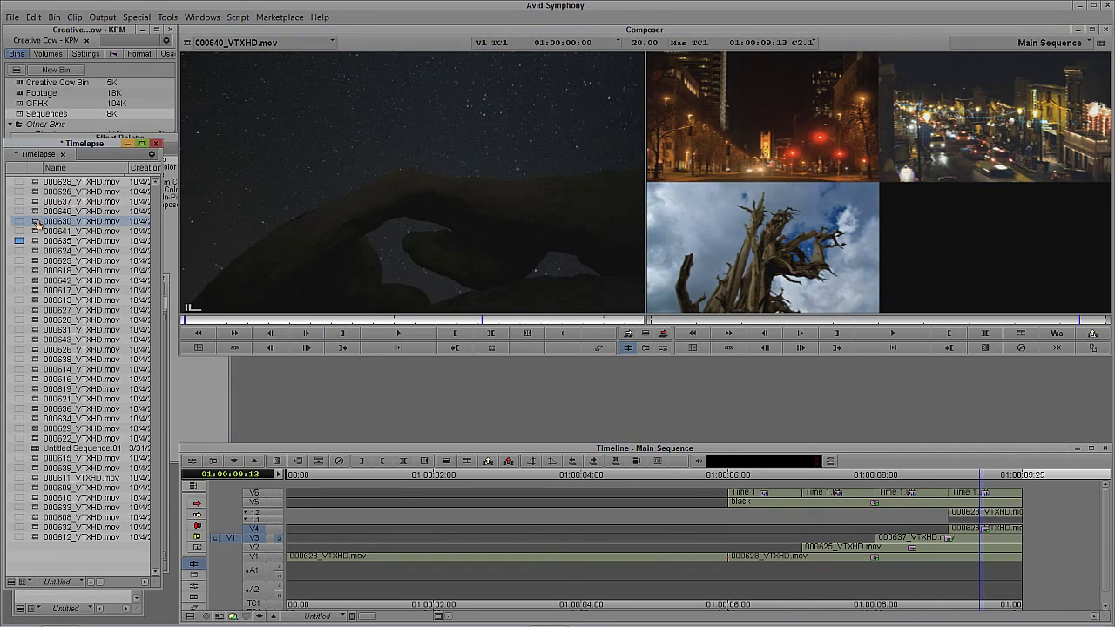
left_click(34, 232)
left_click(34, 241)
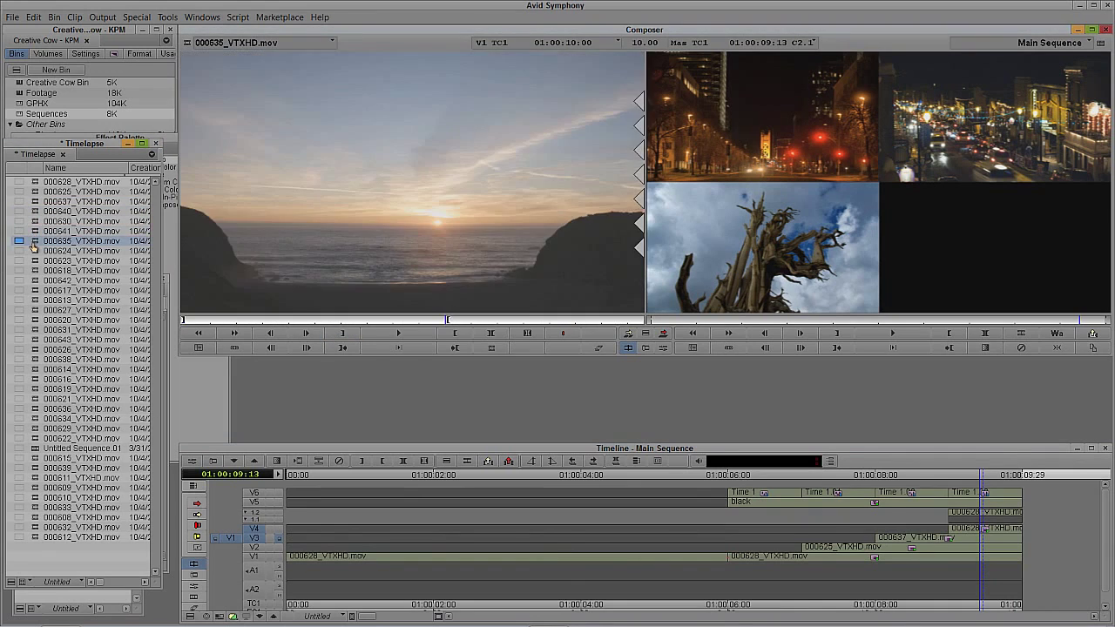
left_click(33, 252)
left_click(34, 261)
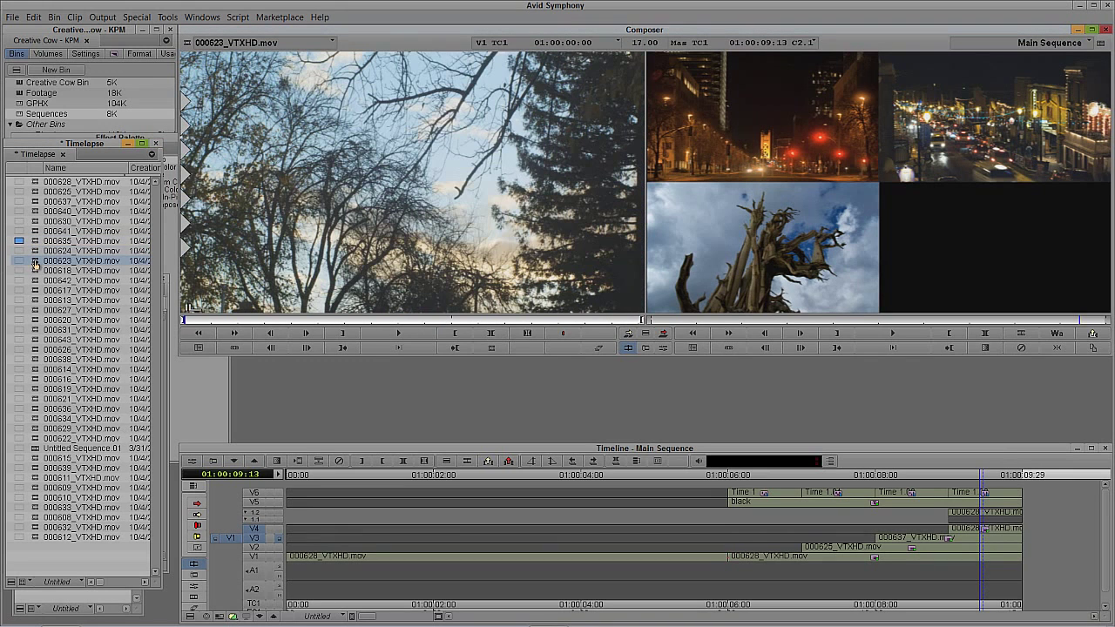
left_click(315, 320)
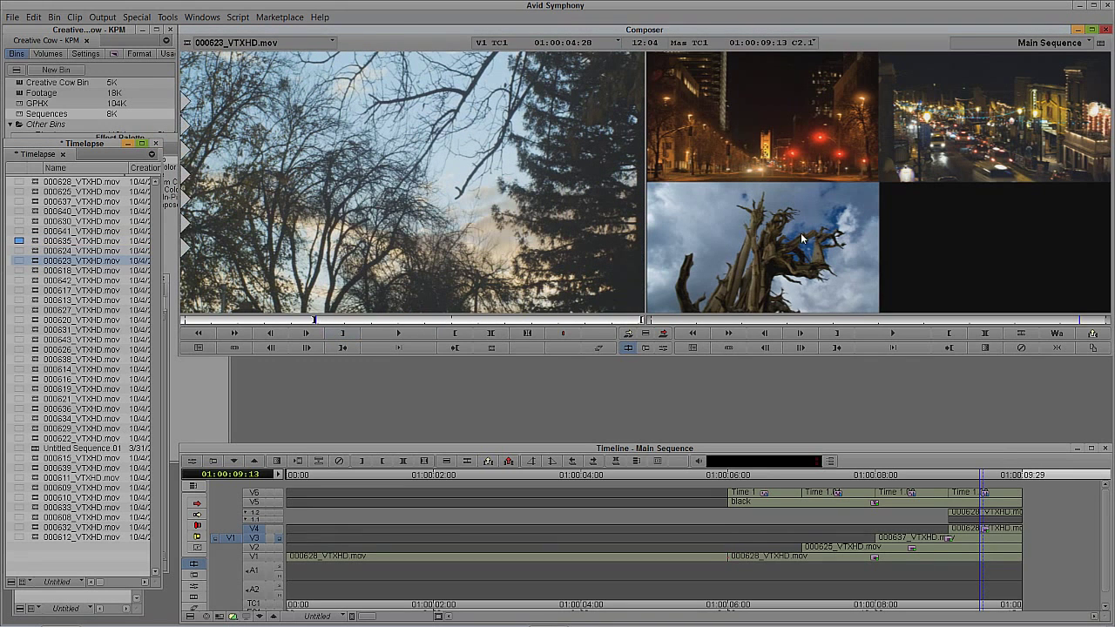
Patch the source to V4's nested track 1.2, overwrite its clip with 000623_VTXHD.mov and collapse the nest
left_click(989, 534)
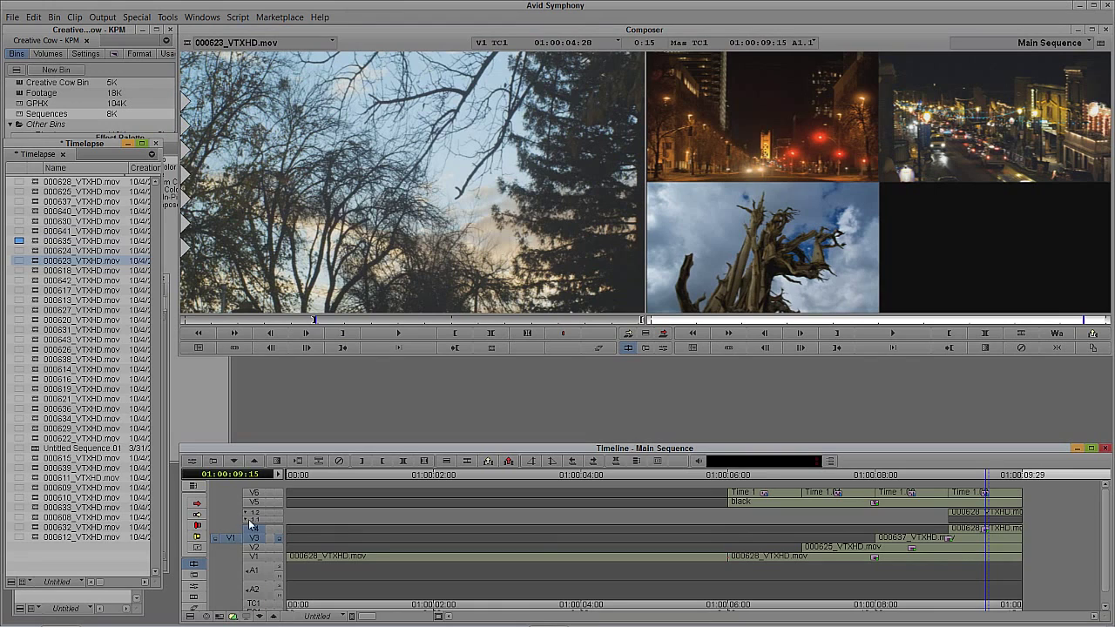
left_click_drag(250, 524, 250, 514)
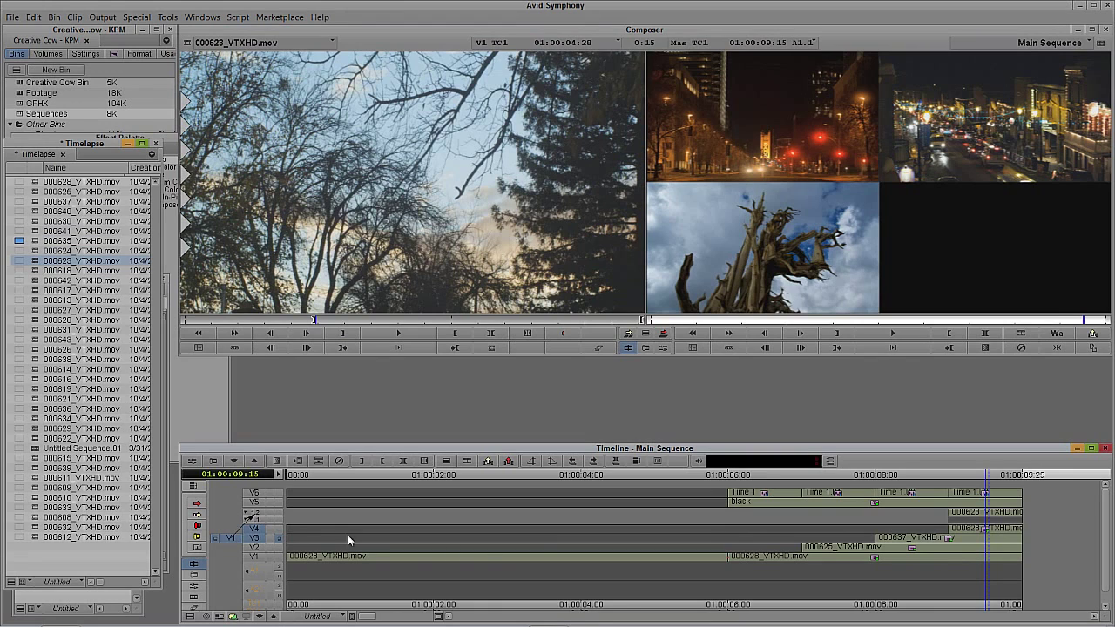
left_click(982, 521)
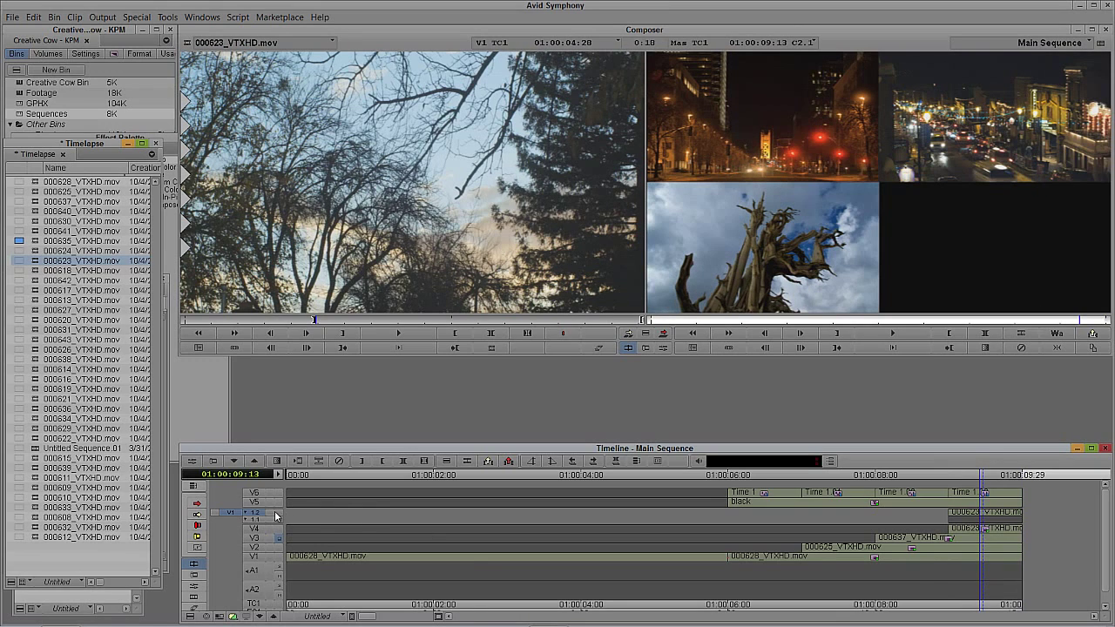
double_click(990, 526)
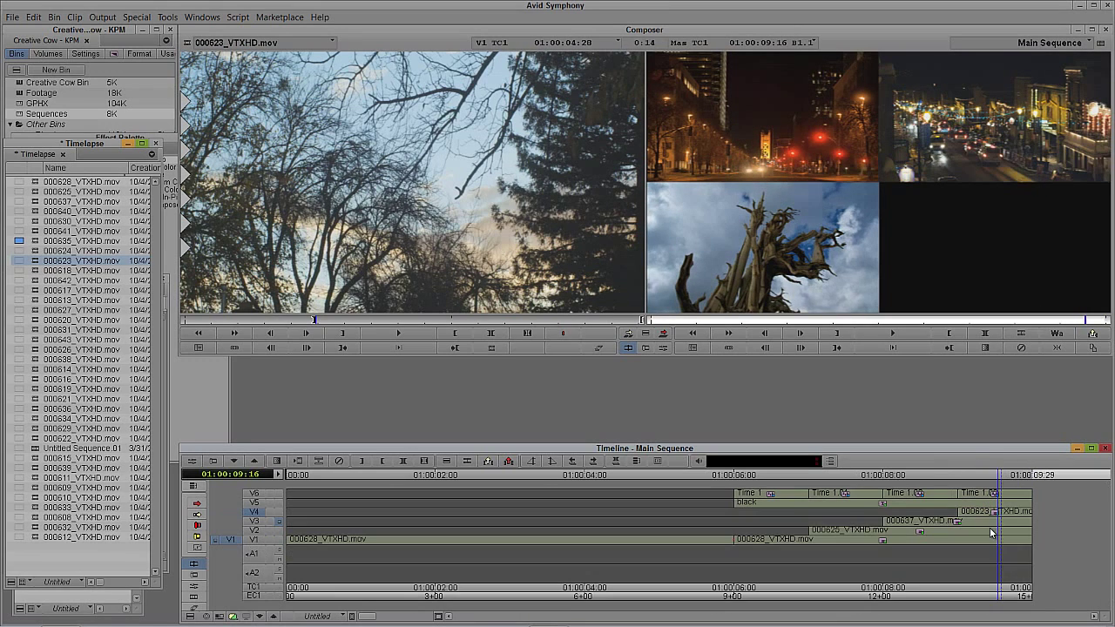
Select only track V6 and mark In and Out points around its four countdown titles
left_click_drag(991, 529, 1035, 512)
left_click(254, 493)
left_click(253, 512)
key("i")
key("o")
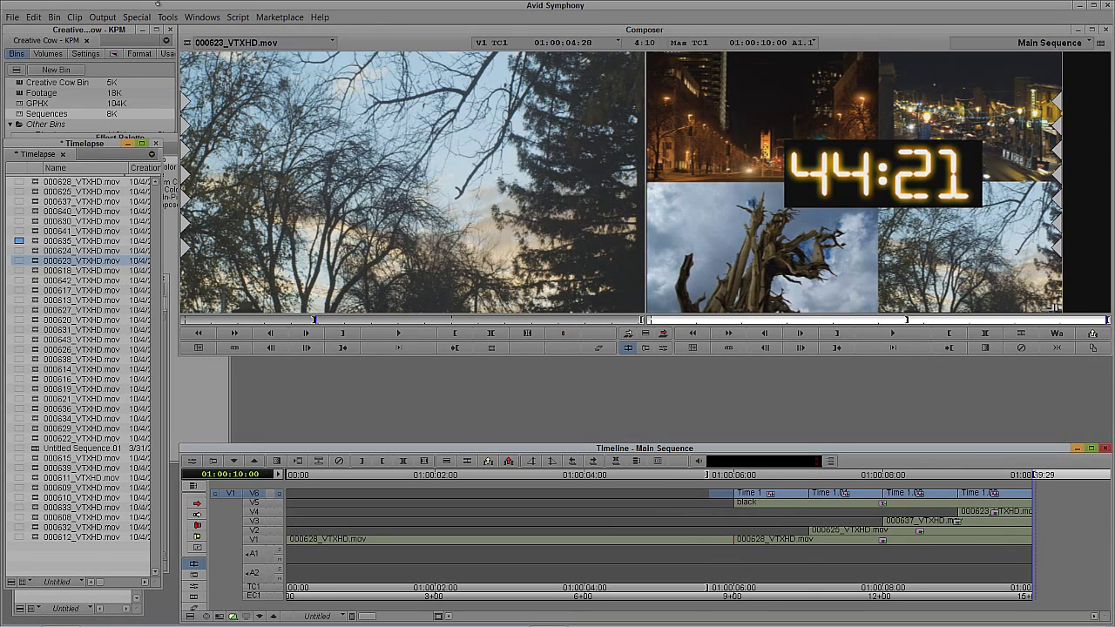
Render the marked V6 title effects with Render In/Out and scrub back through the split screen to 01:00:05:28
left_click(74, 17)
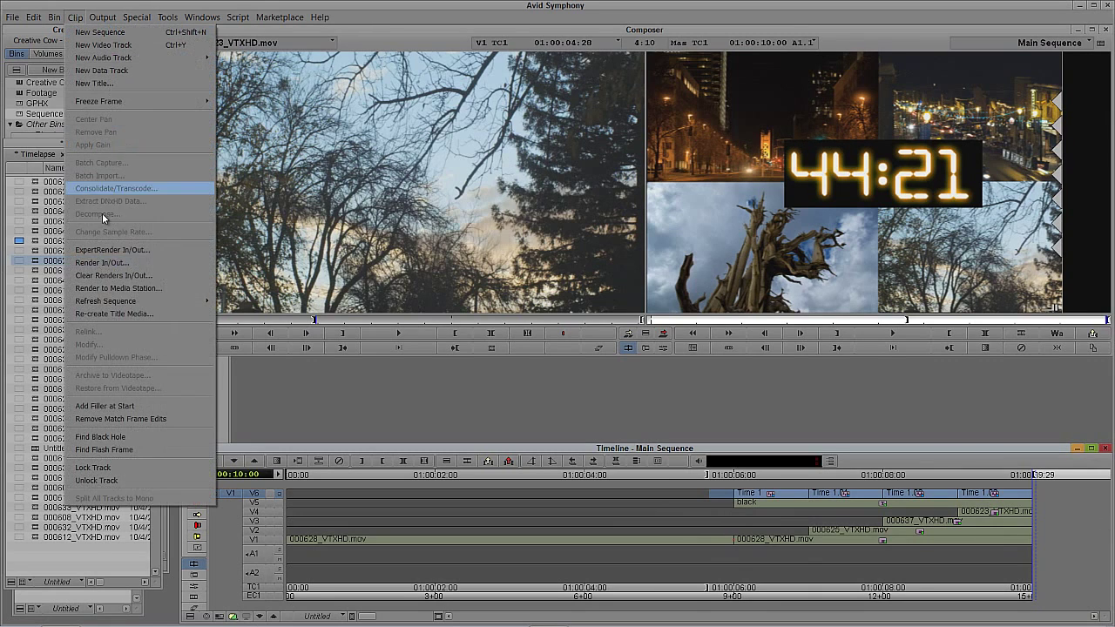
left_click(116, 263)
left_click(575, 346)
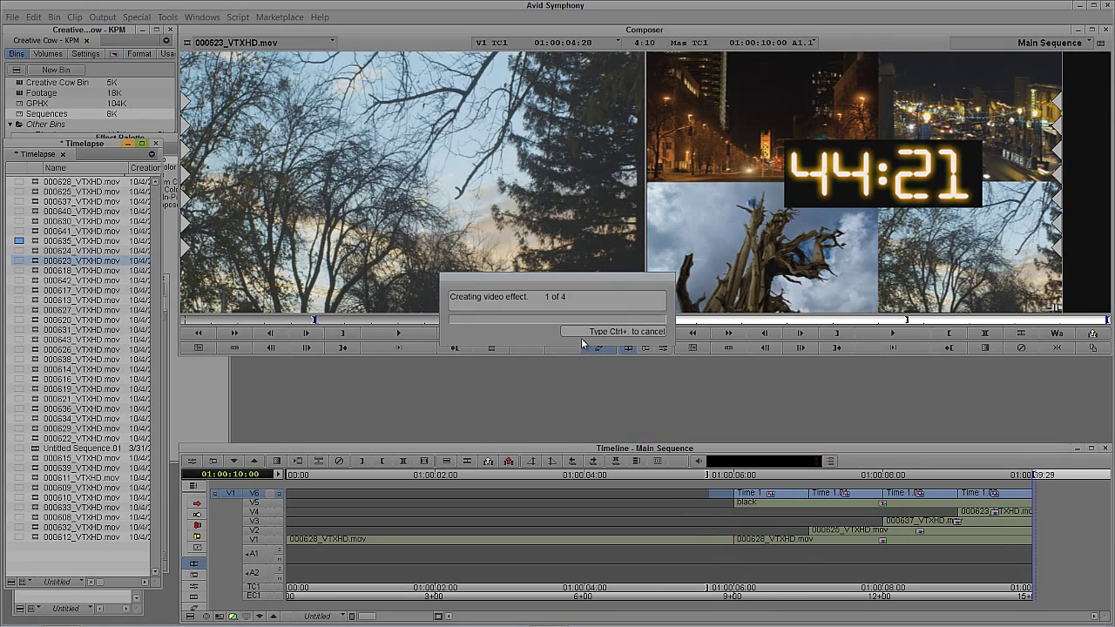
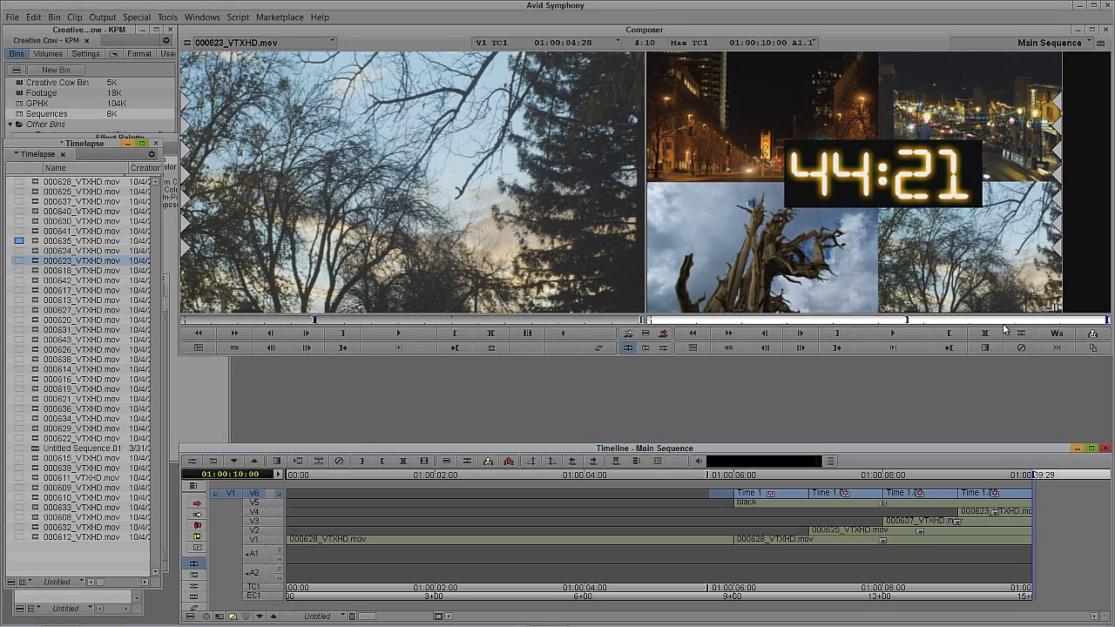
left_click(910, 533)
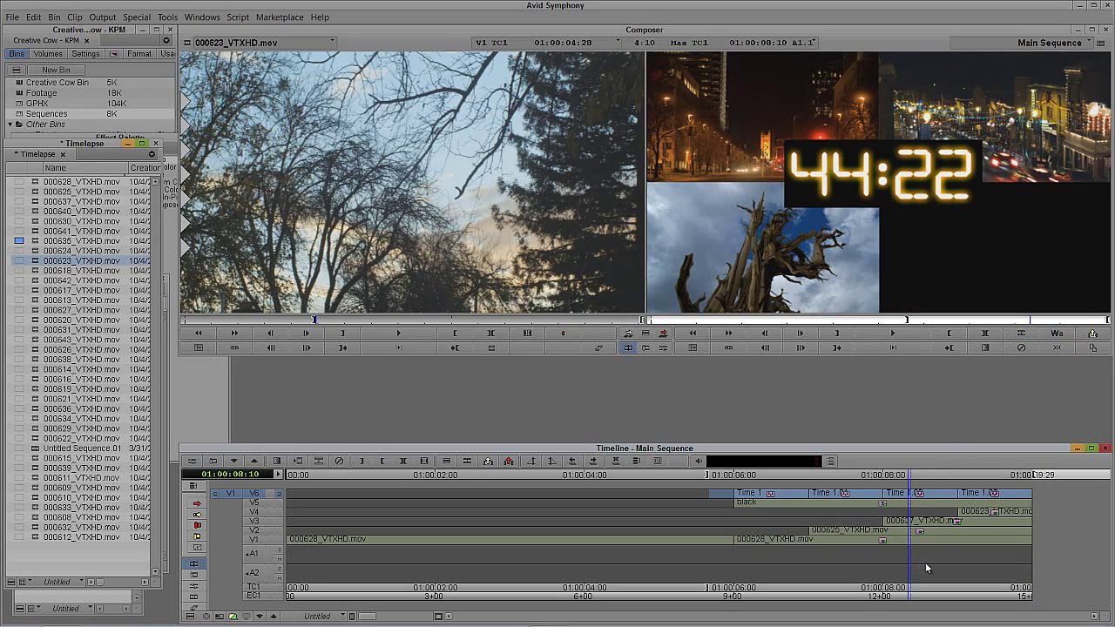
left_click_drag(906, 532, 730, 529)
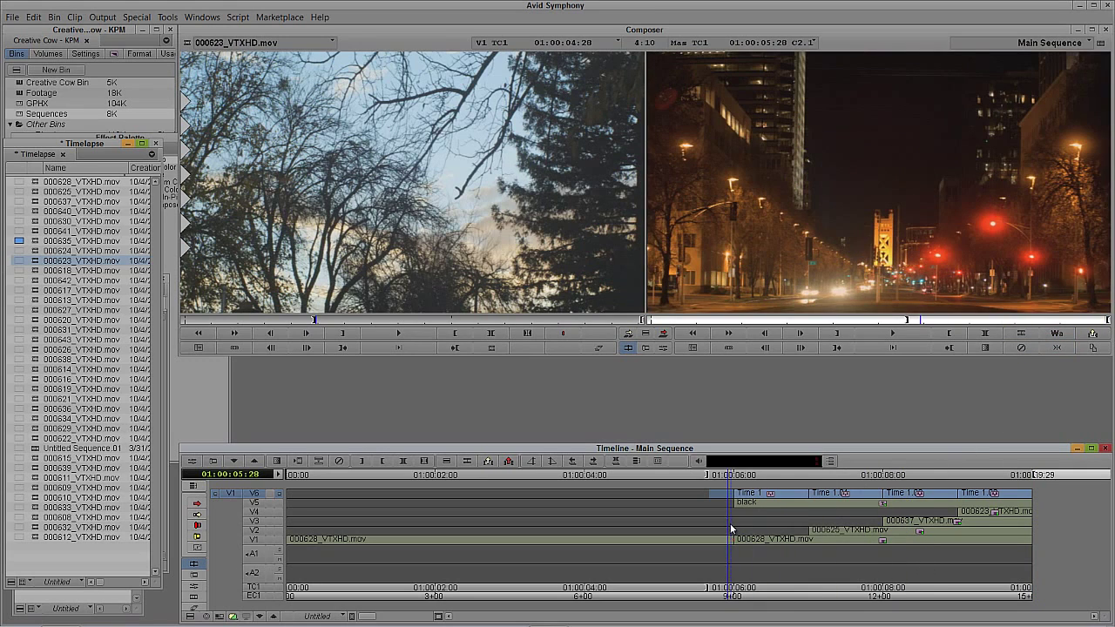
Close the Timelapse bin, load Title: black from the GPHX bin and mark a 10-frame section ending at 01:00:24:04
left_click(155, 143)
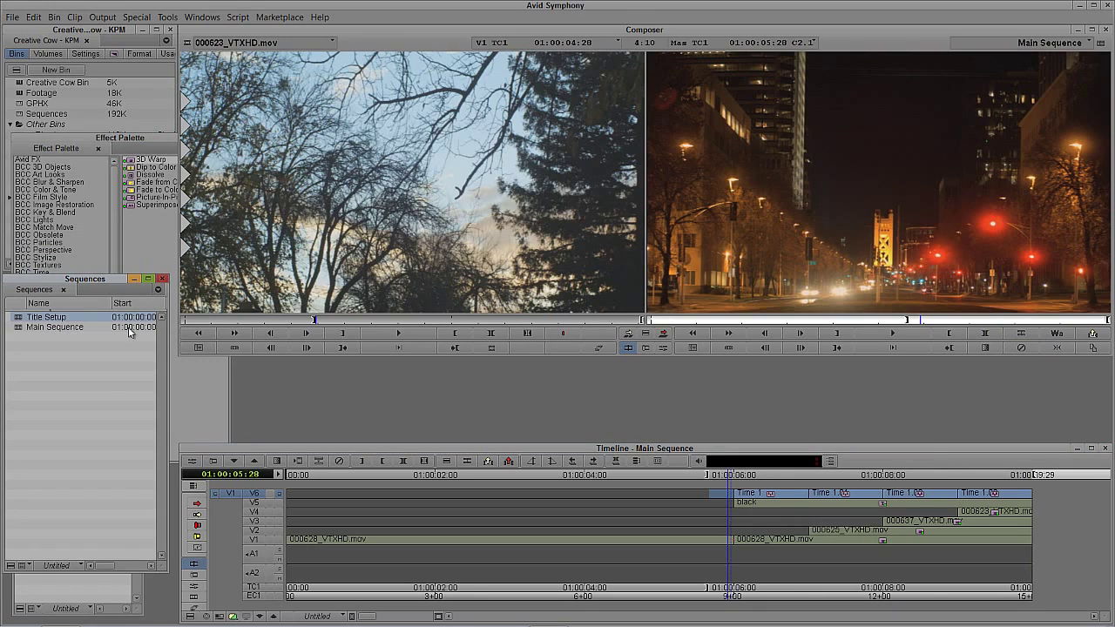
left_click(75, 582)
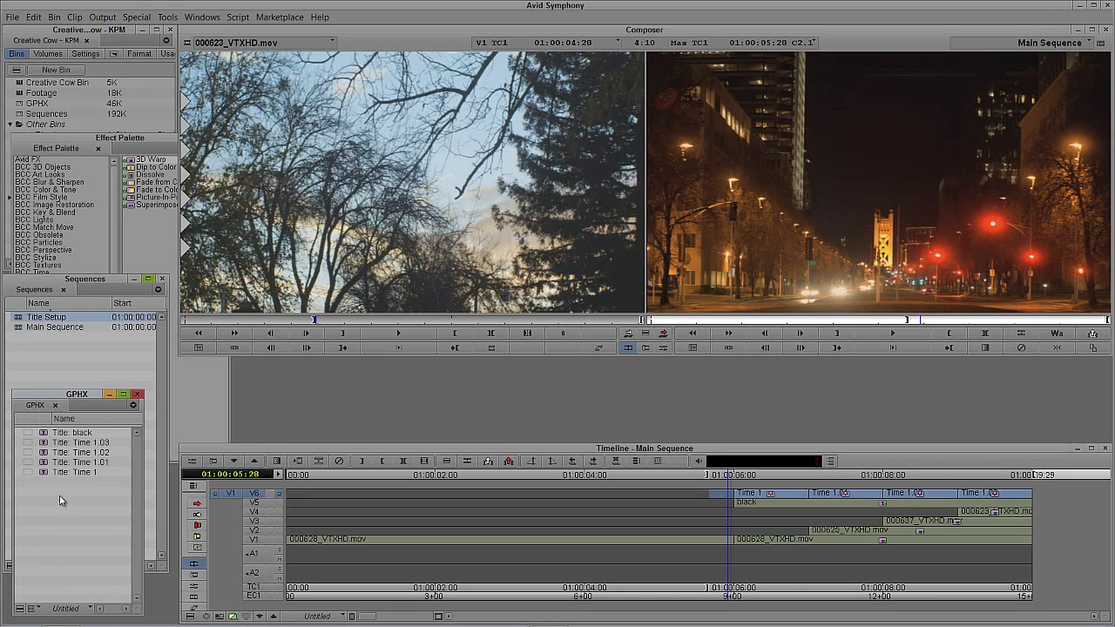
double_click(41, 433)
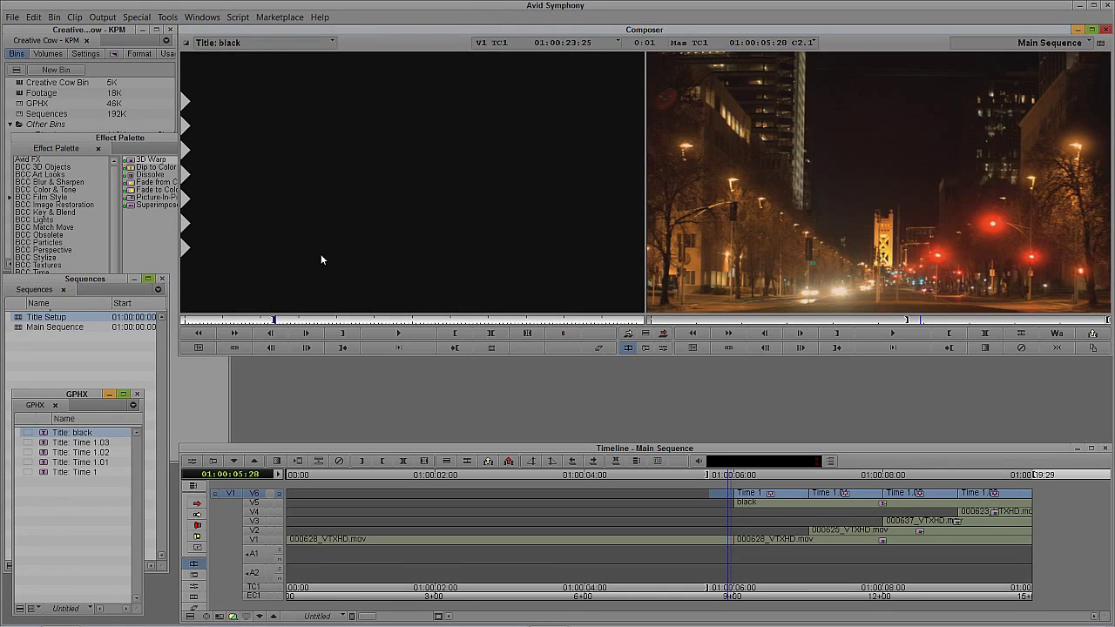
key("Return")
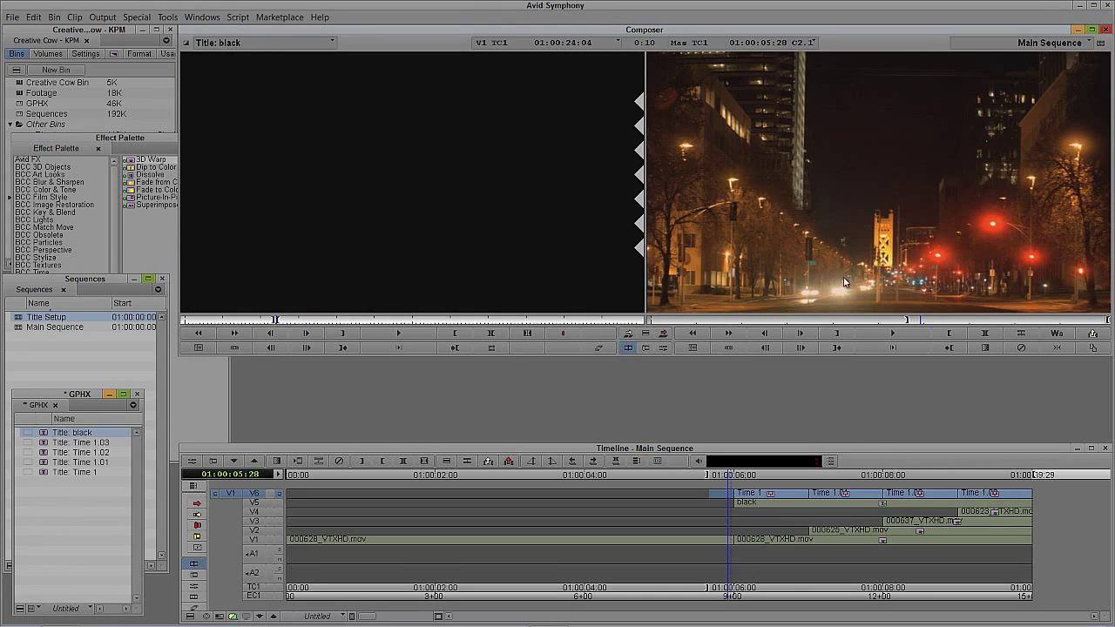
Patch the source to V1 and add the 10-frame Title: black at the very end of Main Sequence
left_click_drag(874, 537, 1045, 499)
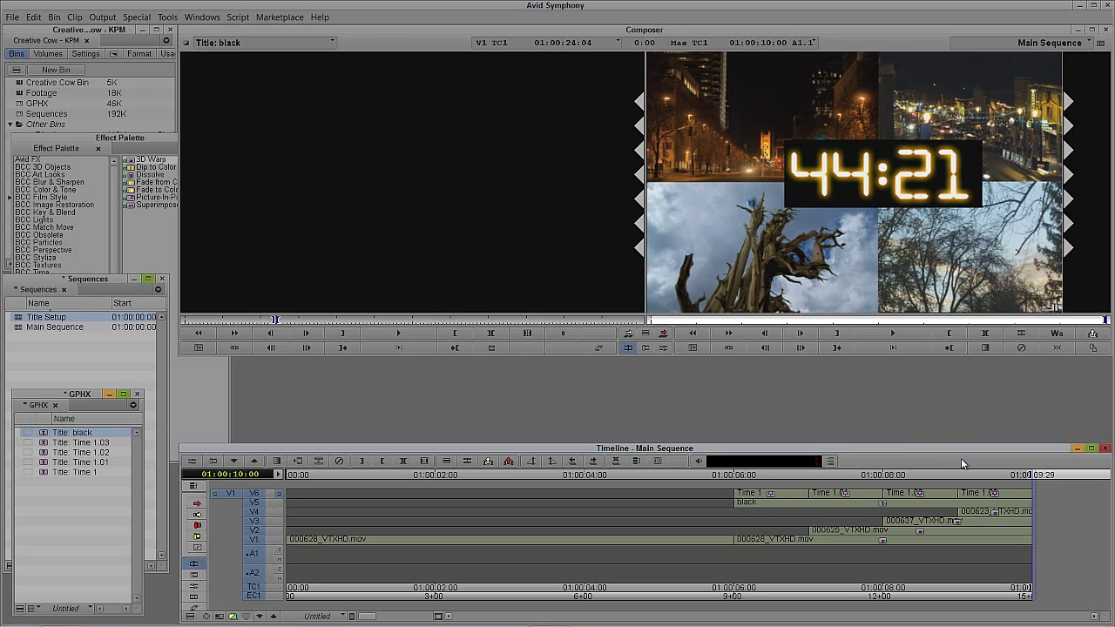
key("2")
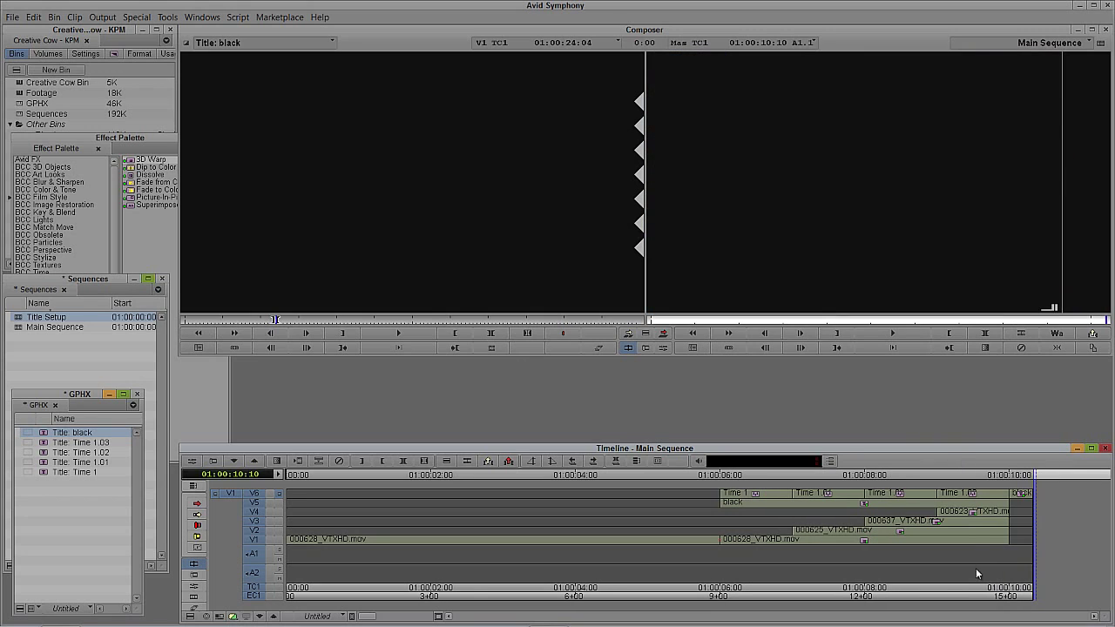
key("1")
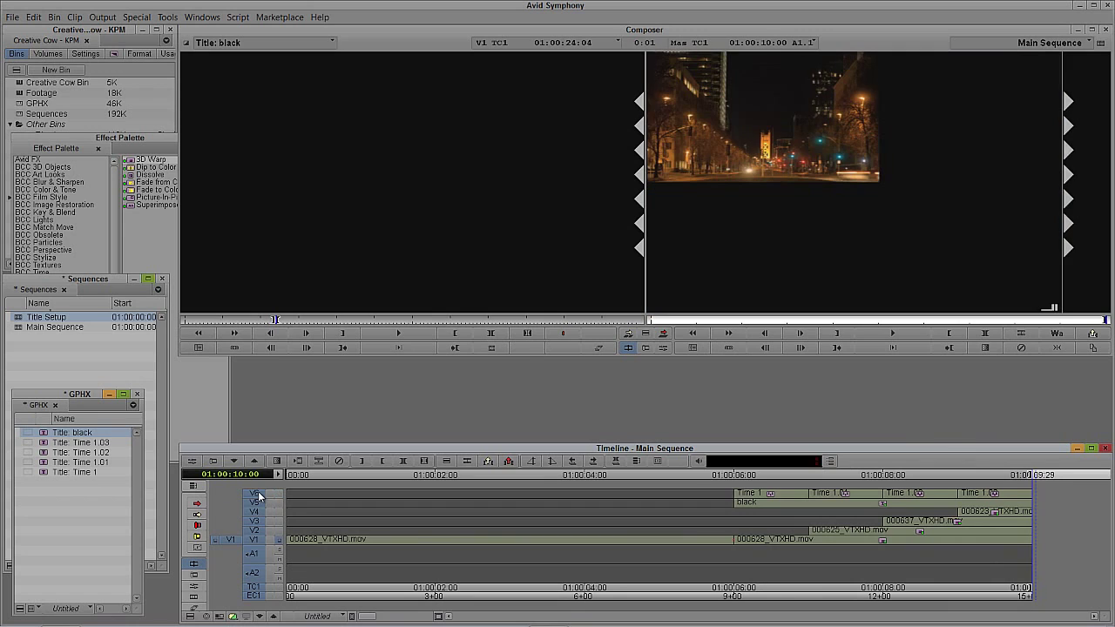
Mark about the first three seconds of Main Sequence across all tracks and extract that section
left_click_drag(423, 530, 523, 543)
key("o")
key("Home")
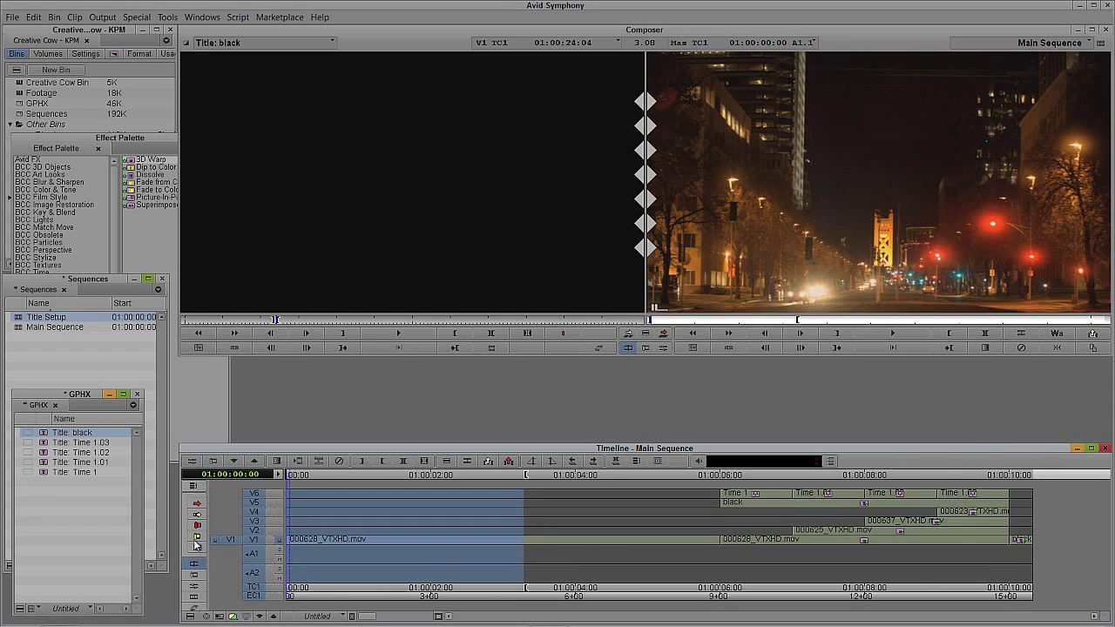
key("x")
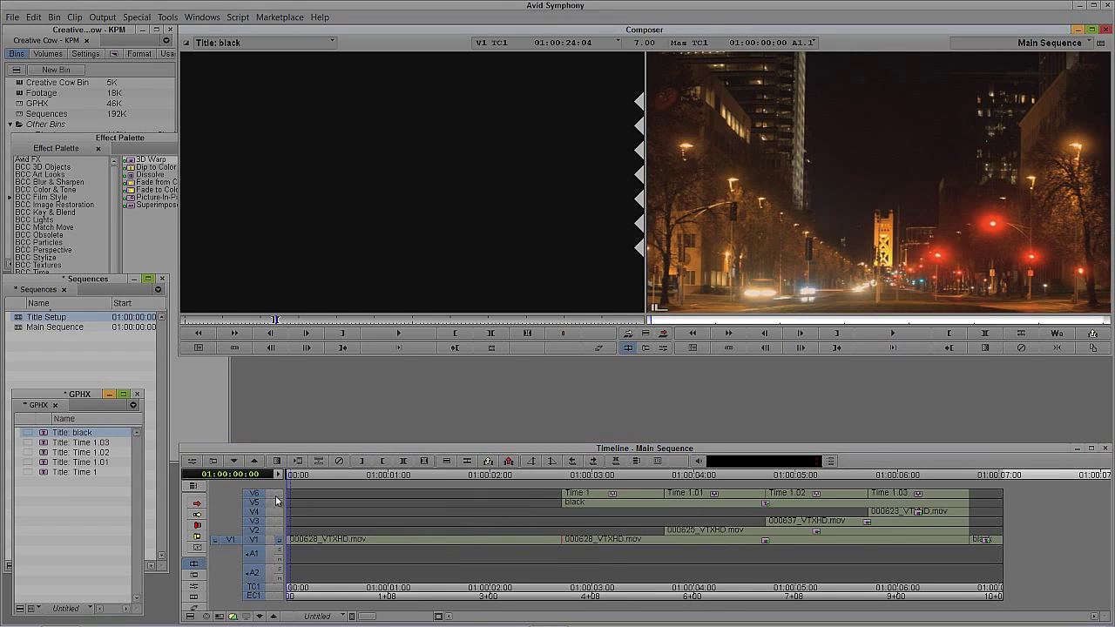
Play the shortened split-screen sequence from its start several times to review the quadrant and countdown timing
left_click(277, 502)
left_click(886, 335)
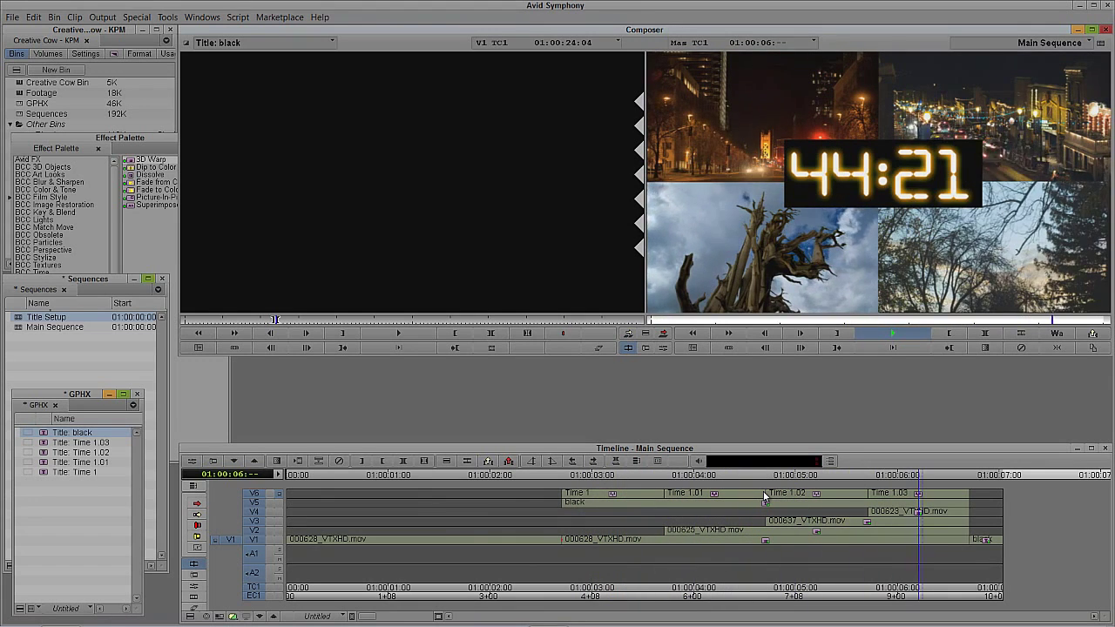
key("Home")
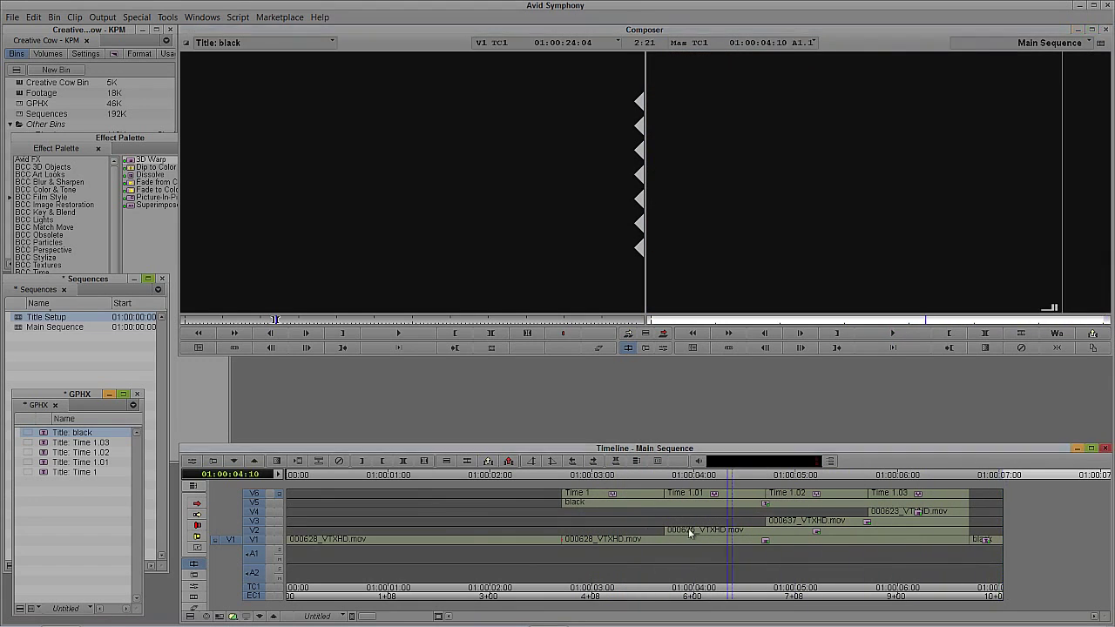
key("space")
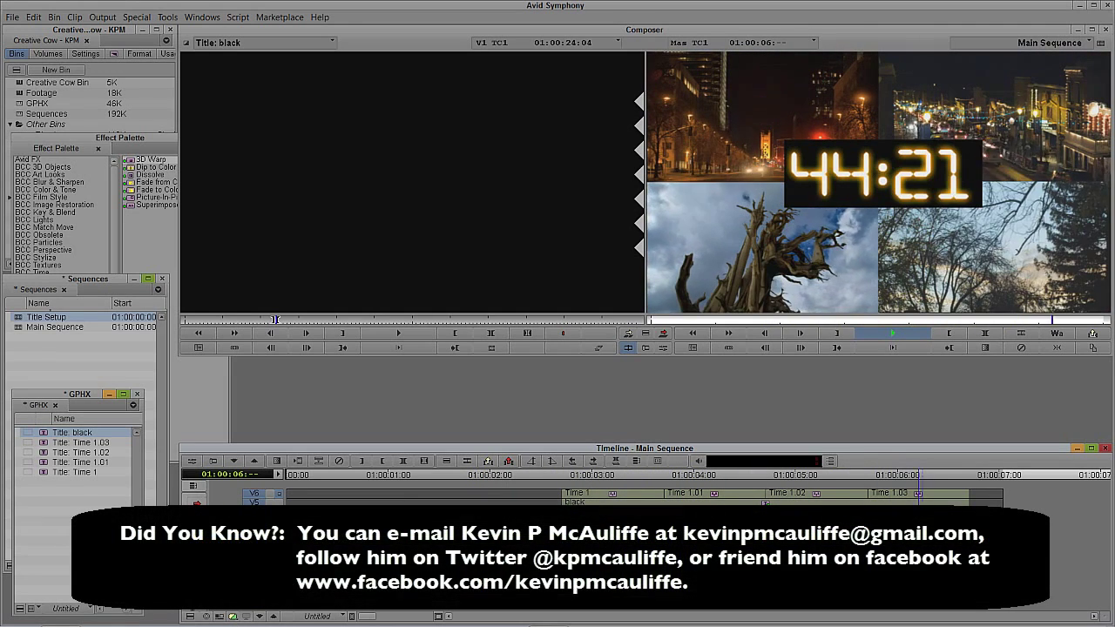
key("Home")
key("space")
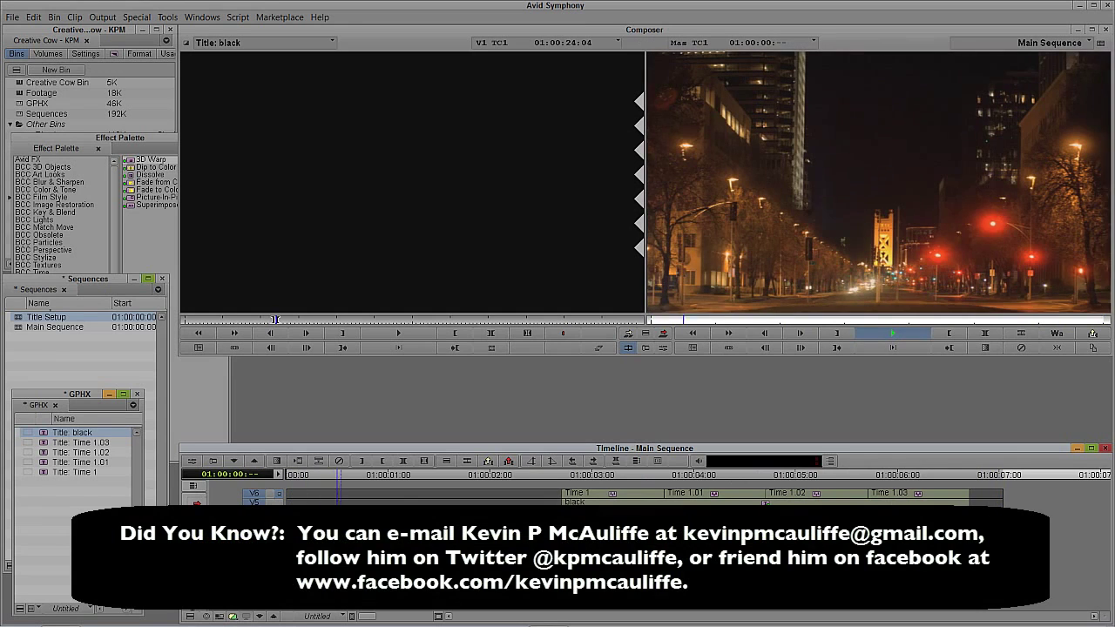